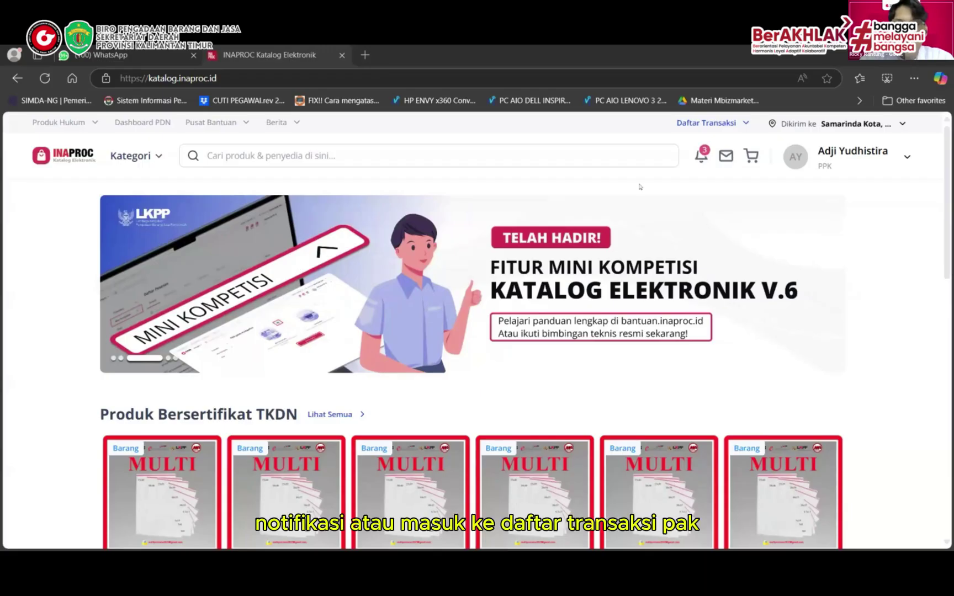
From Daftar Transaksi > Pesanan, open the Rp2.641.800 NUSANTARA paper order's details
{"action": "left_click", "coordinate": [698, 159]}
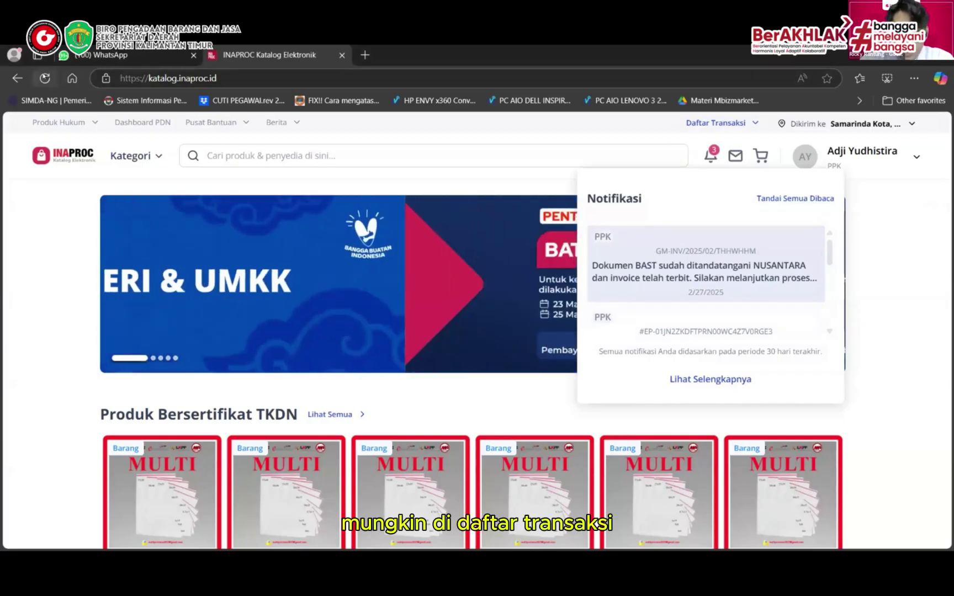
{"action": "left_click", "coordinate": [721, 123]}
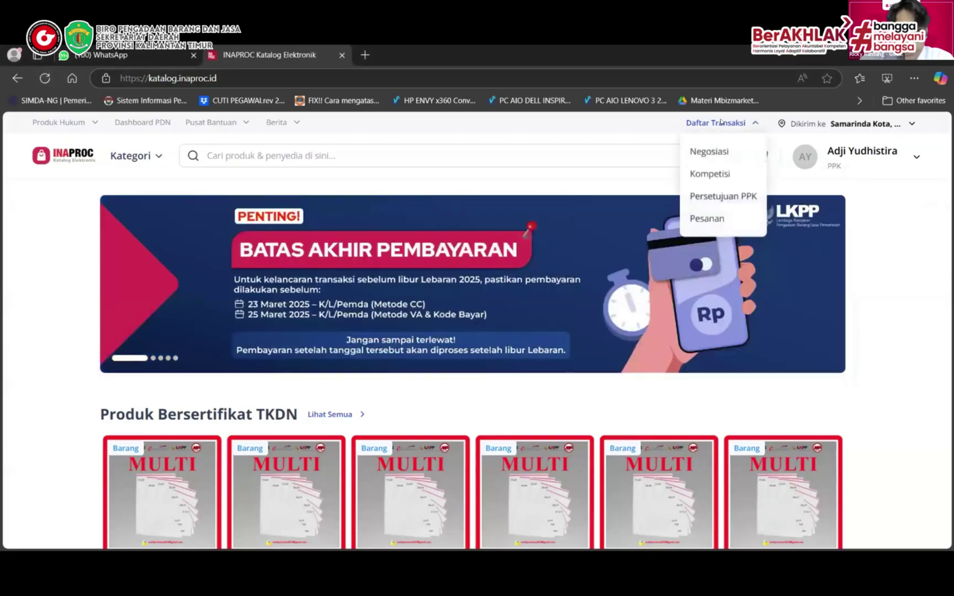
{"action": "left_click", "coordinate": [705, 218]}
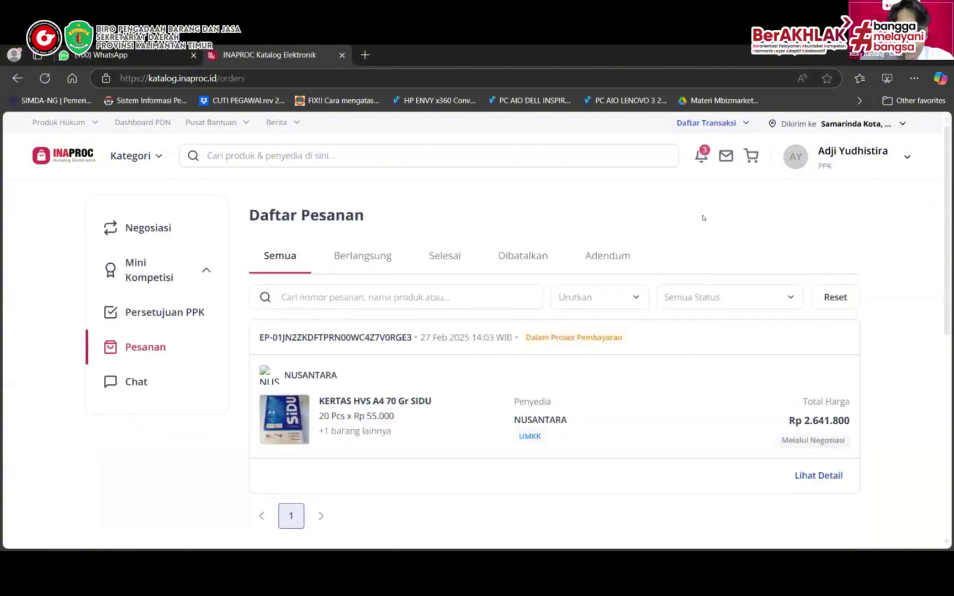
{"action": "scroll", "coordinate": [703, 217], "scroll_direction": "down", "scroll_amount": 2}
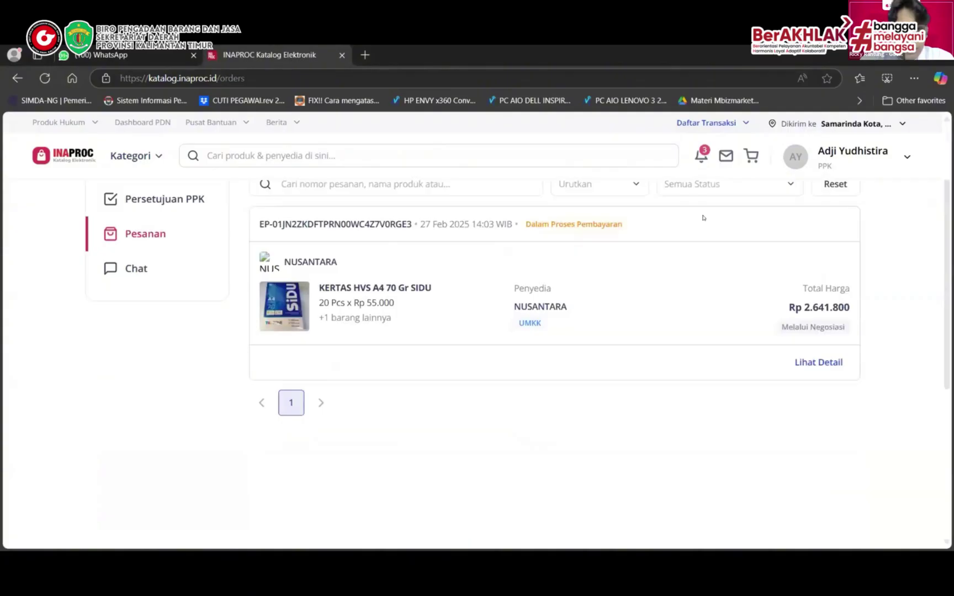
{"action": "scroll", "coordinate": [702, 218], "scroll_direction": "up", "scroll_amount": 1}
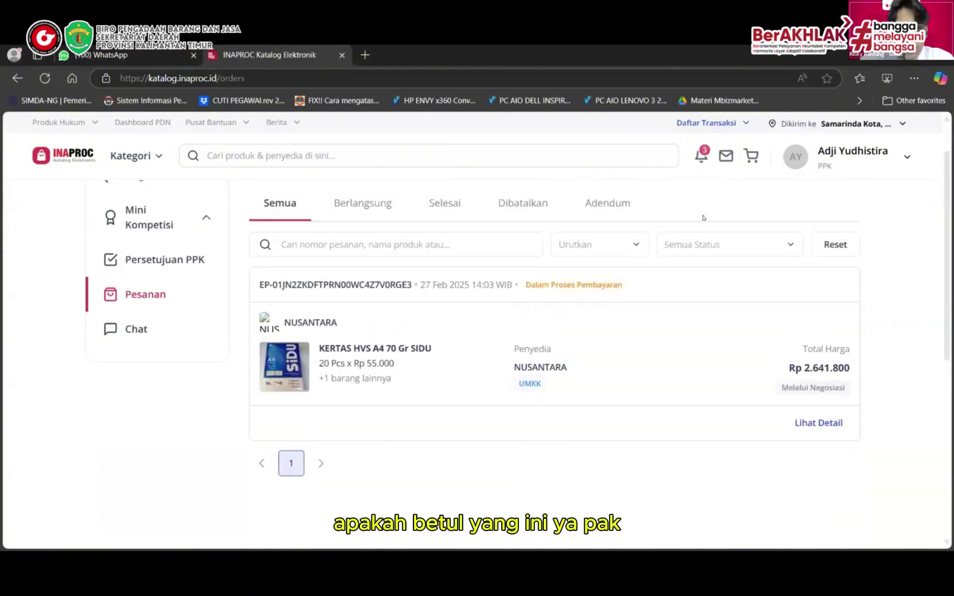
{"action": "scroll", "coordinate": [703, 217], "scroll_direction": "up", "scroll_amount": 1}
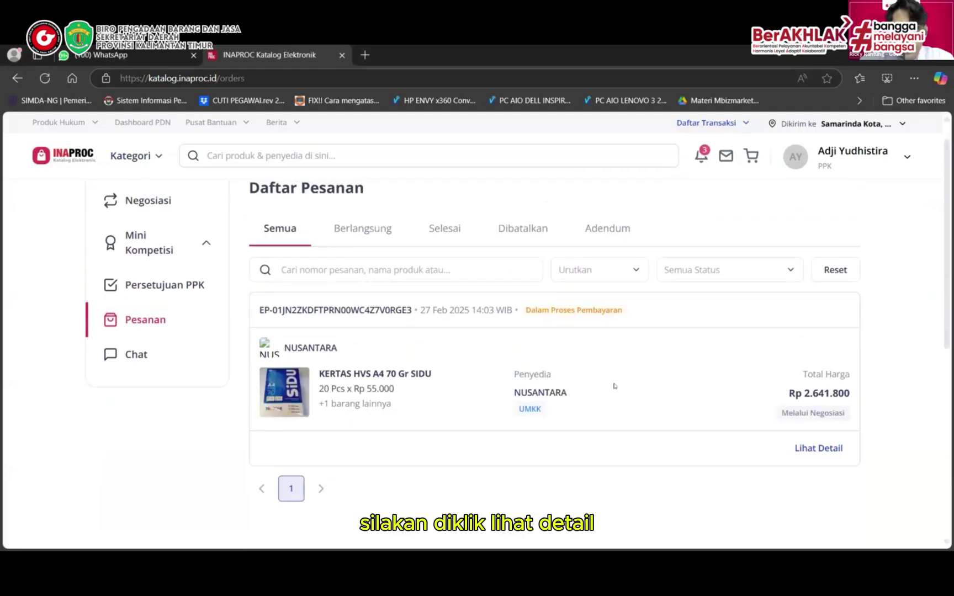
{"action": "left_click", "coordinate": [809, 454]}
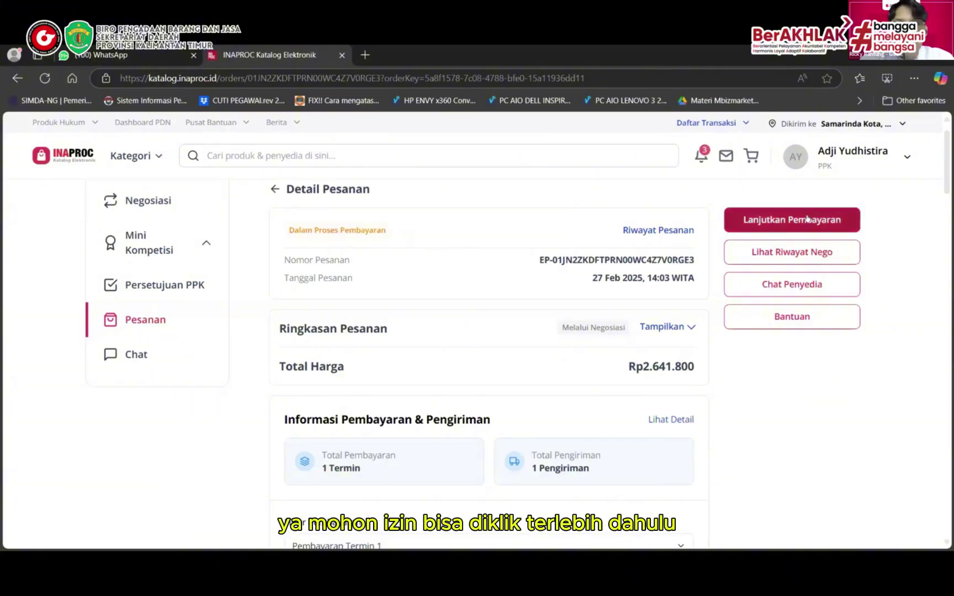
Review the Surat Pesanan PDF, then open the BAST document 000.3/0484/II/BPKAD.pdf in a new tab
{"action": "left_click", "coordinate": [779, 221]}
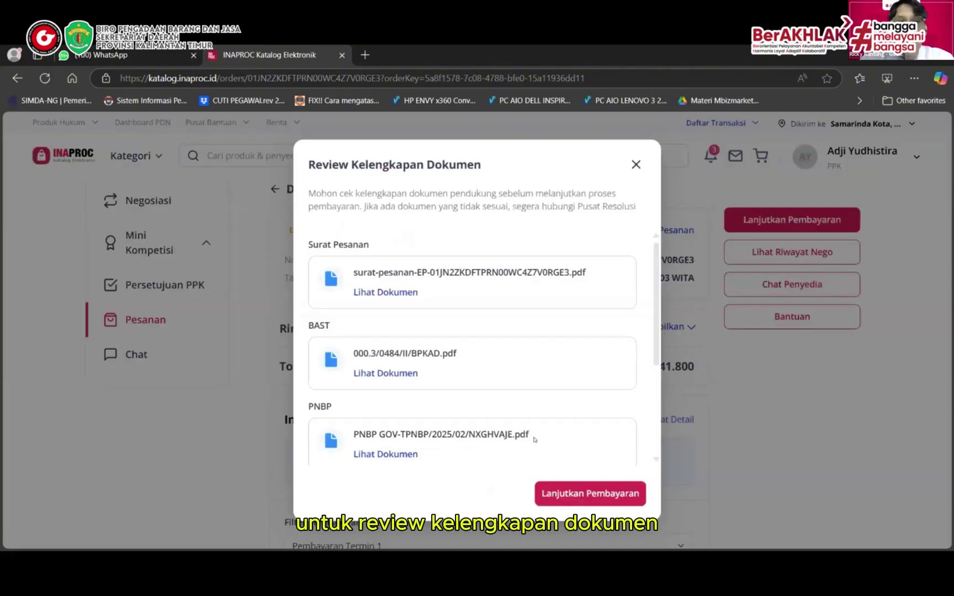
{"action": "left_click", "coordinate": [378, 293]}
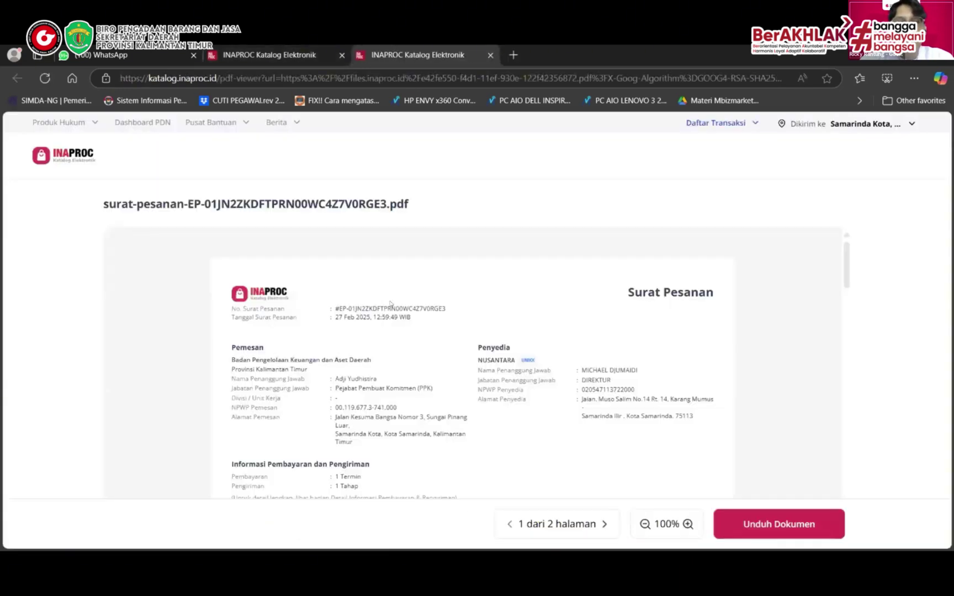
{"action": "scroll", "coordinate": [409, 375], "scroll_direction": "down", "scroll_amount": 8}
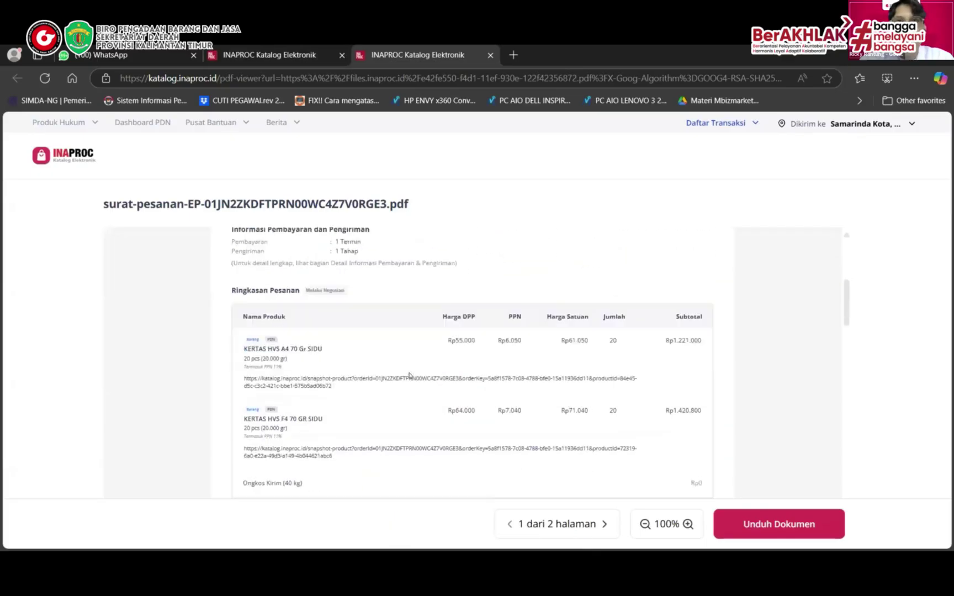
{"action": "scroll", "coordinate": [409, 375], "scroll_direction": "down", "scroll_amount": 3}
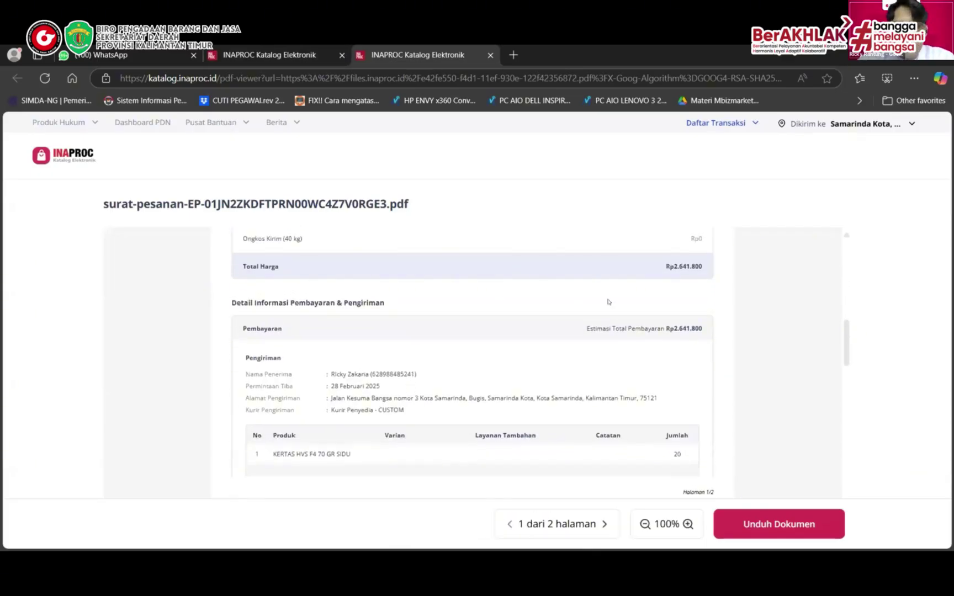
{"action": "left_click", "coordinate": [310, 57]}
{"action": "left_click", "coordinate": [381, 374]}
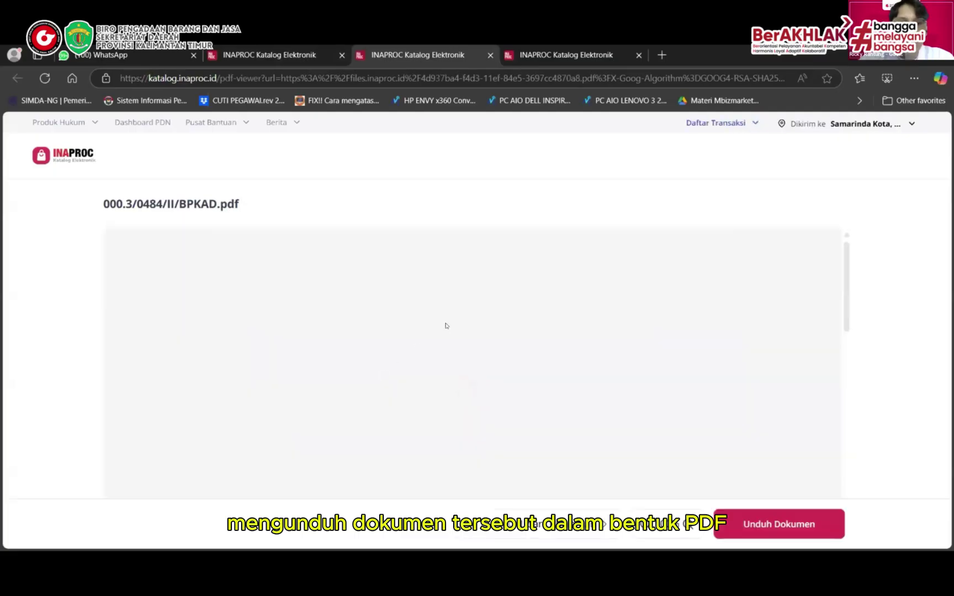
Scroll through the BAST's item table, terms and signatures for the 27 February 2025 handover
{"action": "scroll", "coordinate": [533, 337], "scroll_direction": "down", "scroll_amount": 2}
{"action": "scroll", "coordinate": [534, 336], "scroll_direction": "down", "scroll_amount": 5}
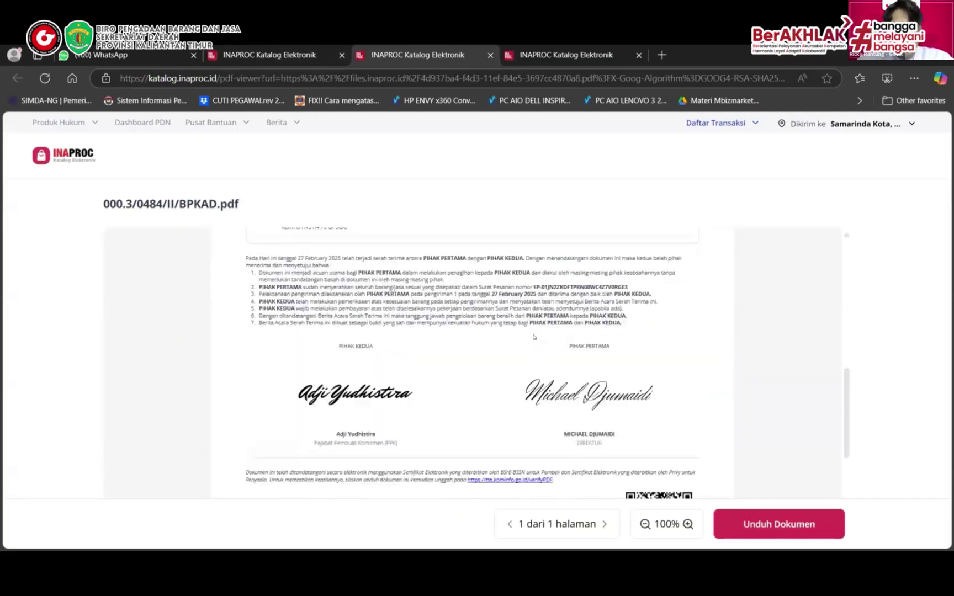
{"action": "scroll", "coordinate": [368, 232], "scroll_direction": "down", "scroll_amount": 2}
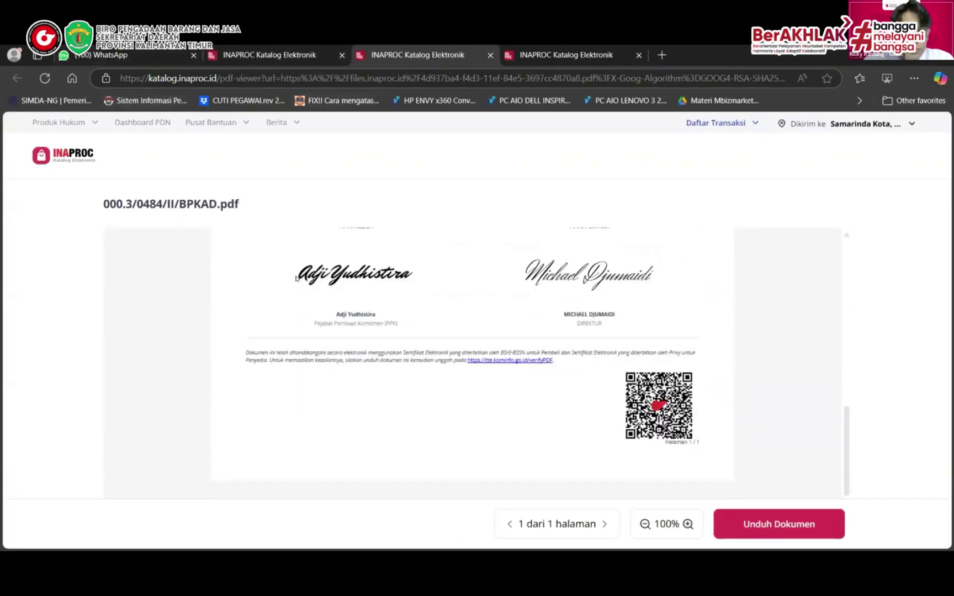
{"action": "scroll", "coordinate": [368, 232], "scroll_direction": "up", "scroll_amount": 3}
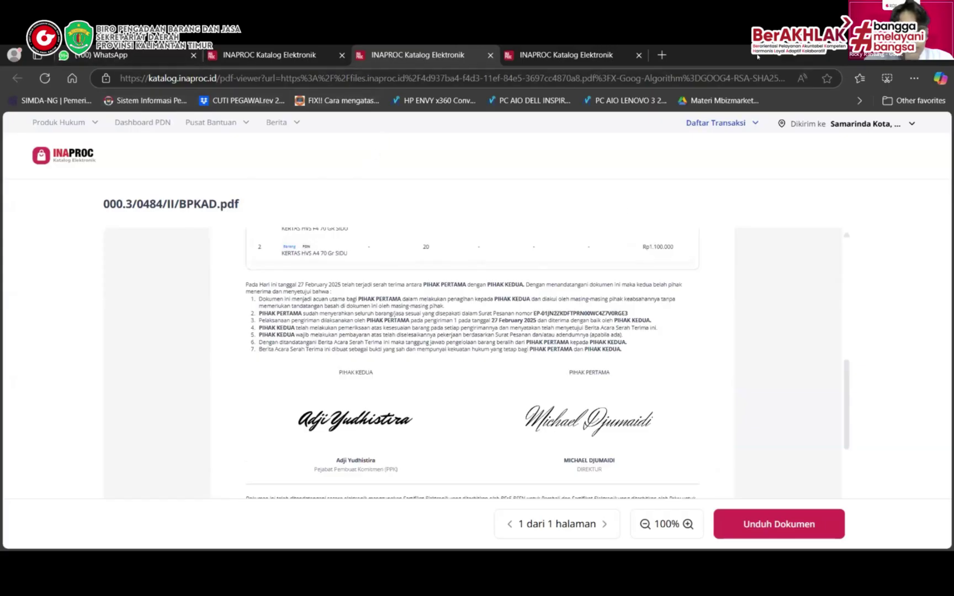
{"action": "scroll", "coordinate": [122, 295], "scroll_direction": "up", "scroll_amount": 5}
{"action": "scroll", "coordinate": [122, 294], "scroll_direction": "down", "scroll_amount": 4}
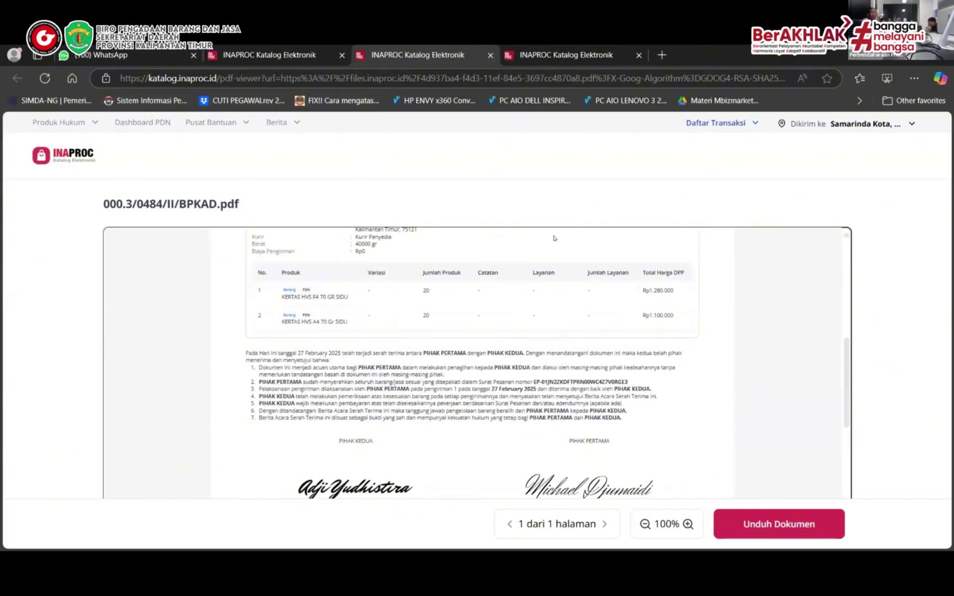
{"action": "scroll", "coordinate": [621, 320], "scroll_direction": "up", "scroll_amount": 1}
{"action": "scroll", "coordinate": [634, 307], "scroll_direction": "up", "scroll_amount": 5}
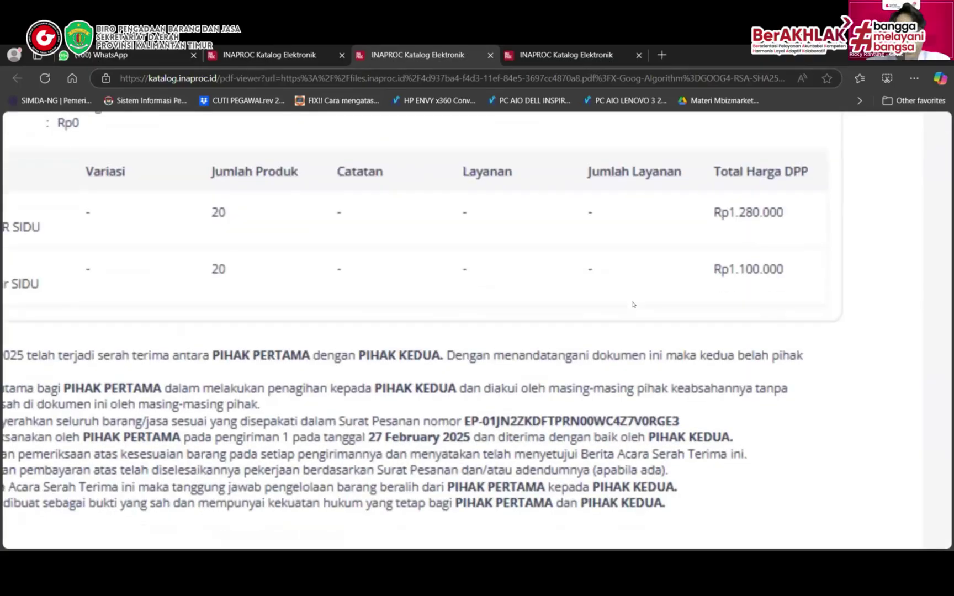
{"action": "scroll", "coordinate": [634, 305], "scroll_direction": "down", "scroll_amount": 2}
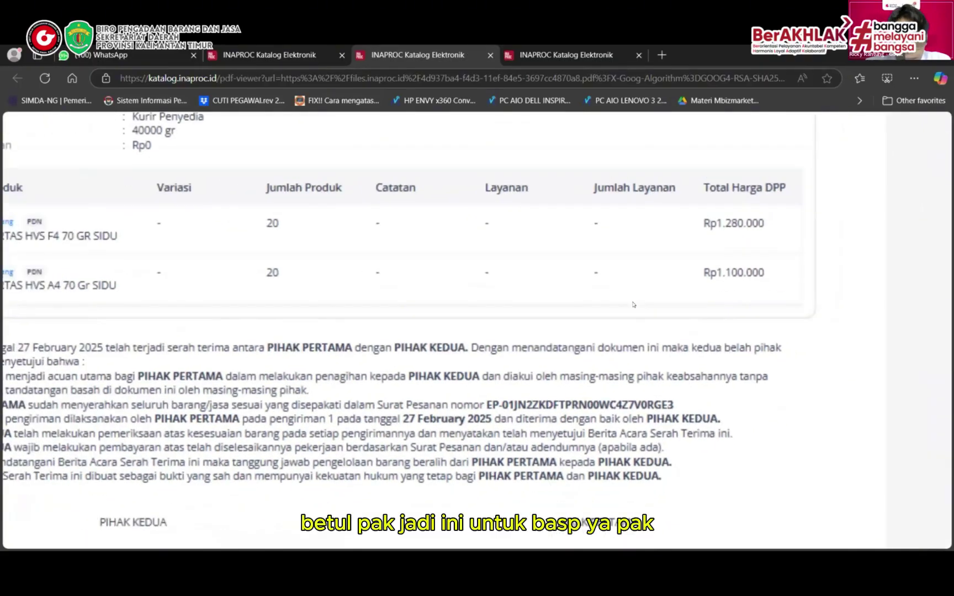
{"action": "scroll", "coordinate": [633, 304], "scroll_direction": "down", "scroll_amount": 3}
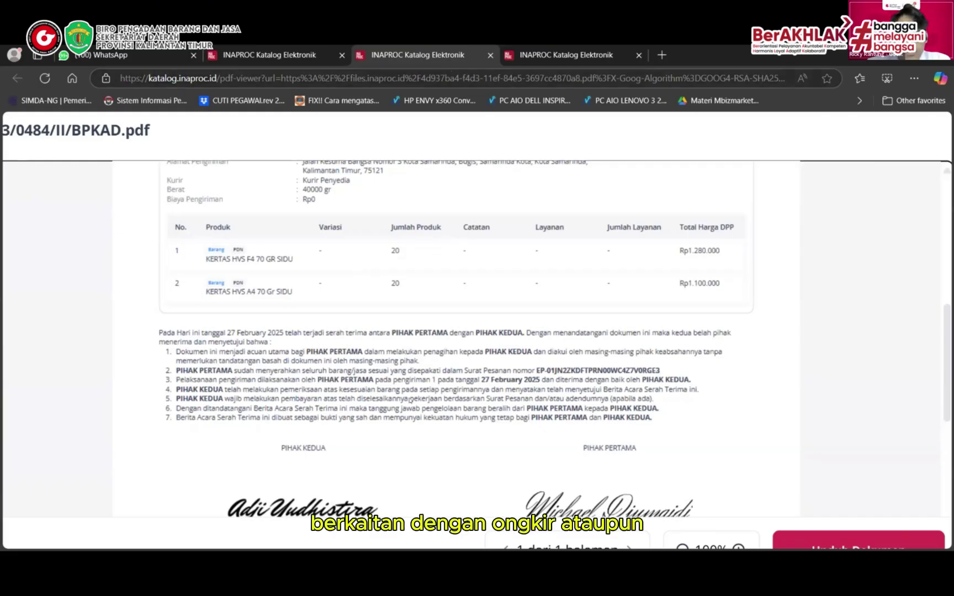
Review the supplier's Surat Invoice PDF and download a copy
{"action": "left_click", "coordinate": [265, 61]}
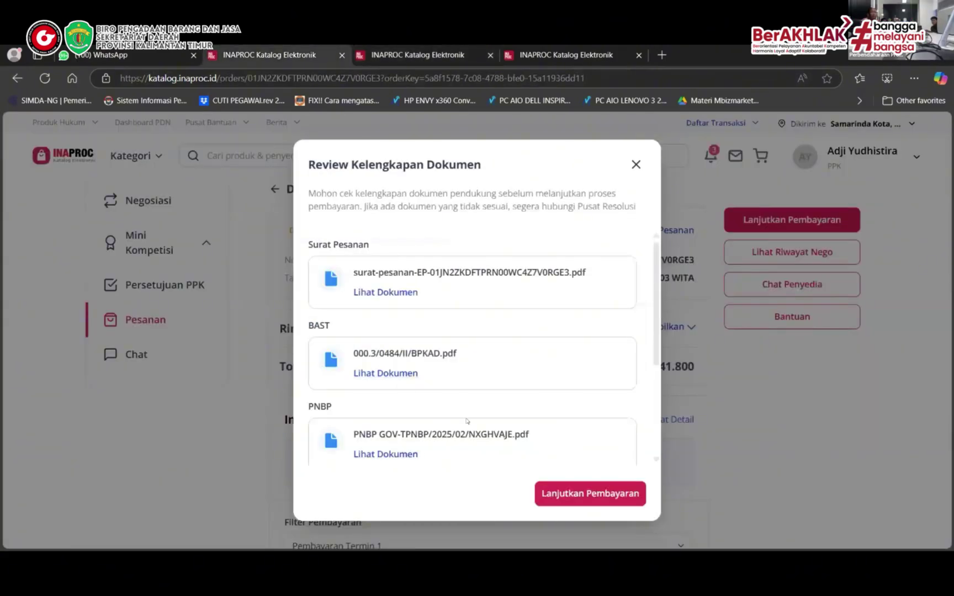
{"action": "scroll", "coordinate": [441, 447], "scroll_direction": "down", "scroll_amount": 2}
{"action": "scroll", "coordinate": [466, 417], "scroll_direction": "down", "scroll_amount": 2}
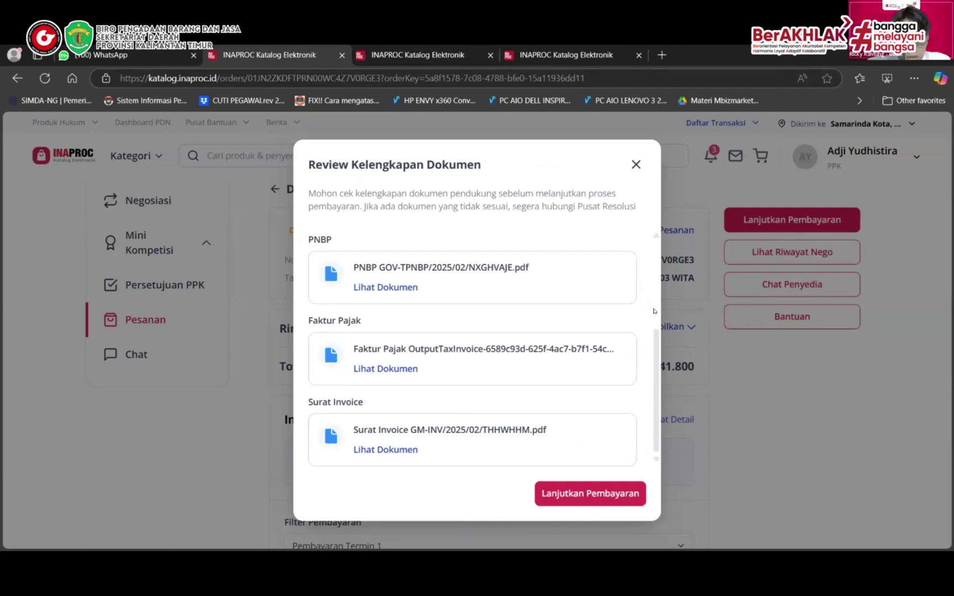
{"action": "left_click", "coordinate": [378, 449]}
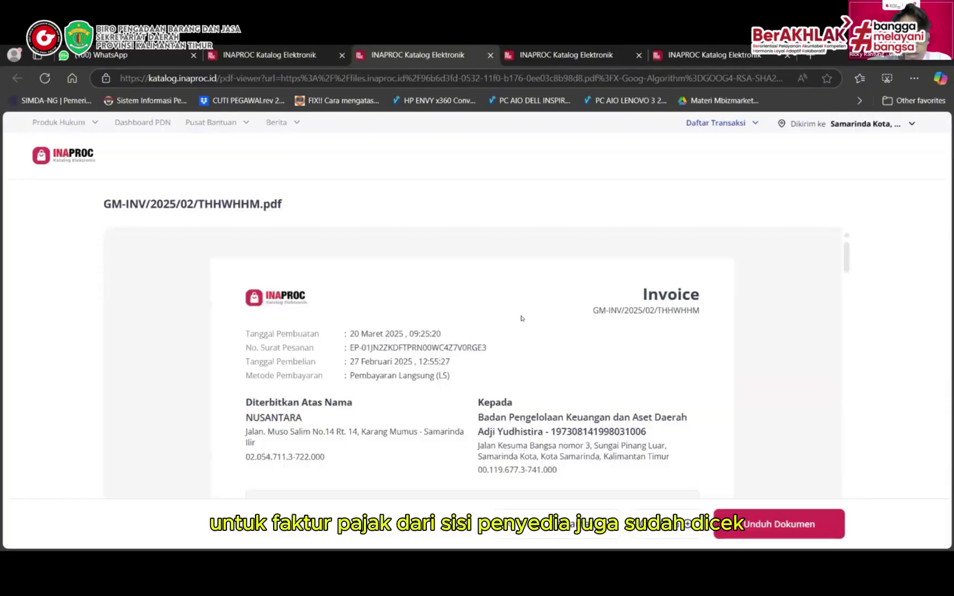
{"action": "scroll", "coordinate": [519, 314], "scroll_direction": "down", "scroll_amount": 4}
{"action": "scroll", "coordinate": [519, 314], "scroll_direction": "up", "scroll_amount": 3}
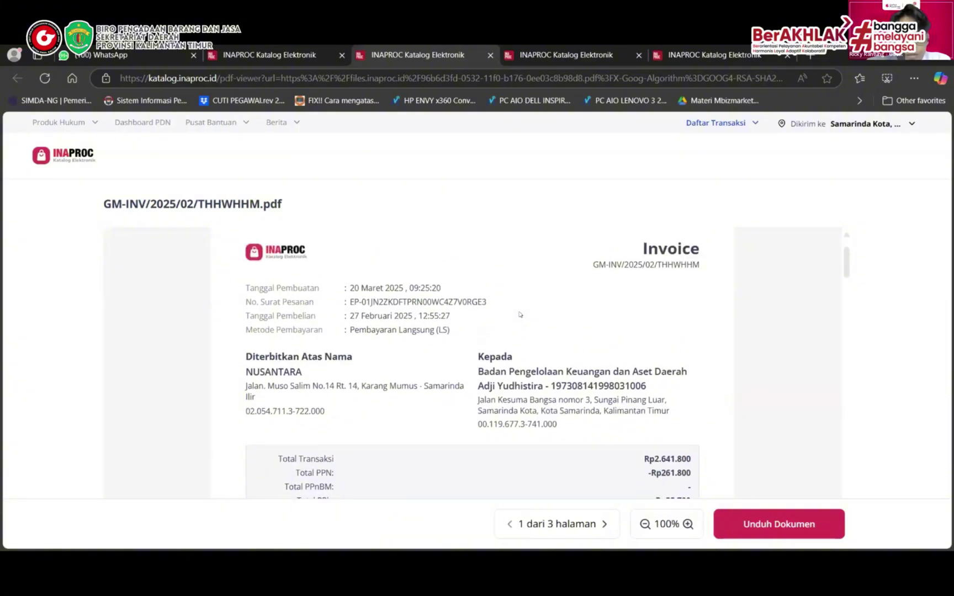
{"action": "scroll", "coordinate": [519, 315], "scroll_direction": "down", "scroll_amount": 1}
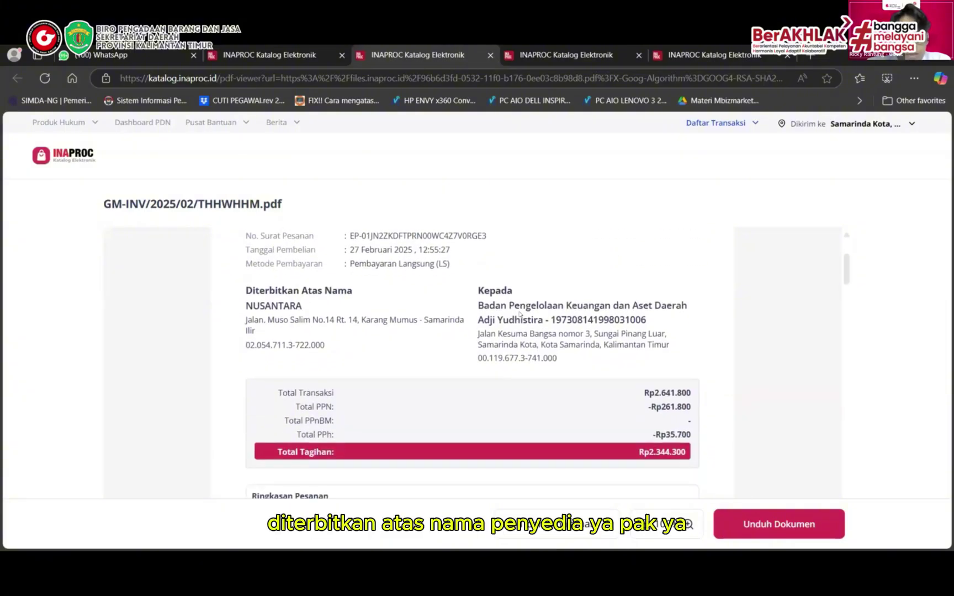
{"action": "scroll", "coordinate": [519, 315], "scroll_direction": "up", "scroll_amount": 1}
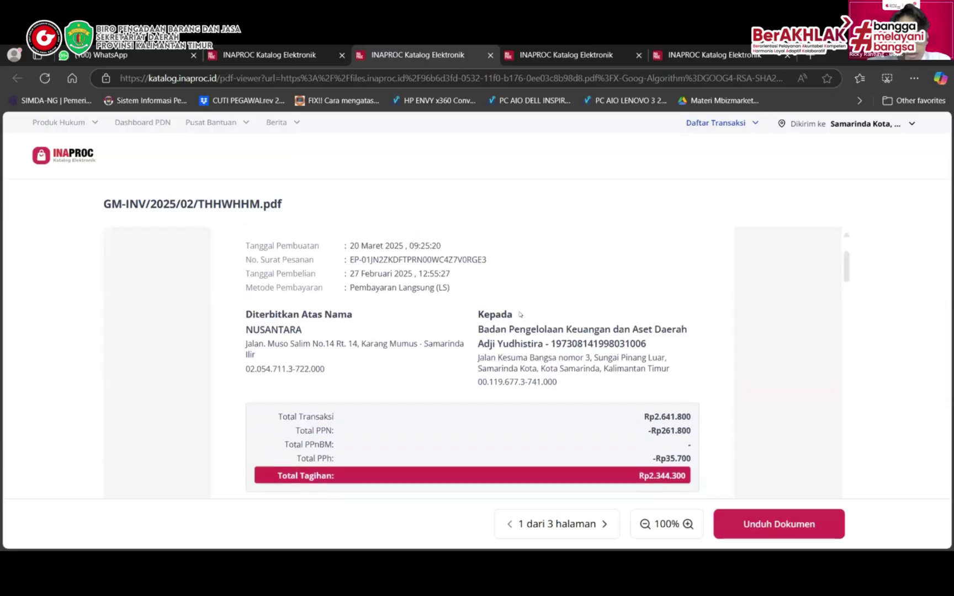
{"action": "scroll", "coordinate": [519, 314], "scroll_direction": "down", "scroll_amount": 1}
{"action": "scroll", "coordinate": [519, 315], "scroll_direction": "down", "scroll_amount": 2}
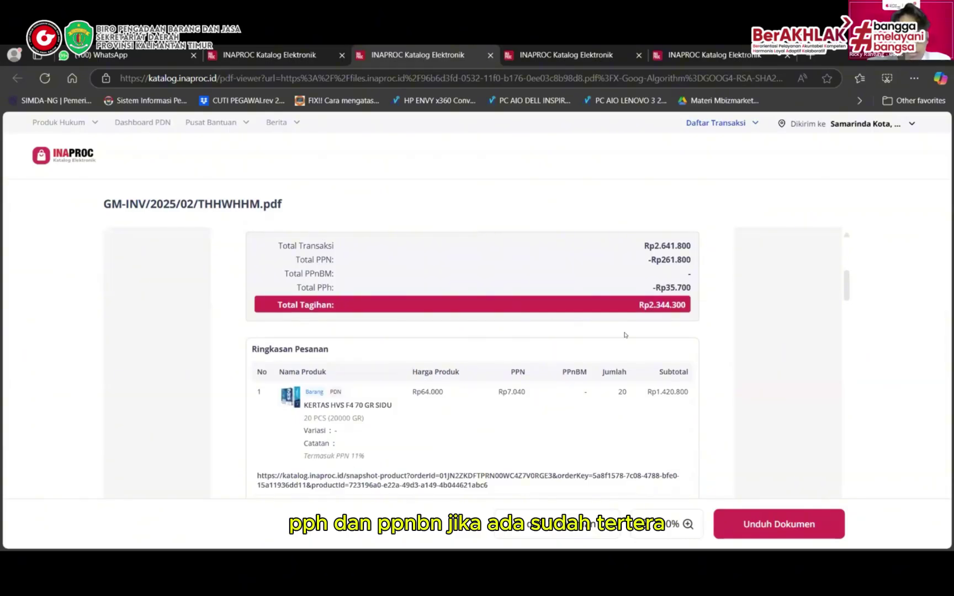
{"action": "scroll", "coordinate": [624, 334], "scroll_direction": "down", "scroll_amount": 7}
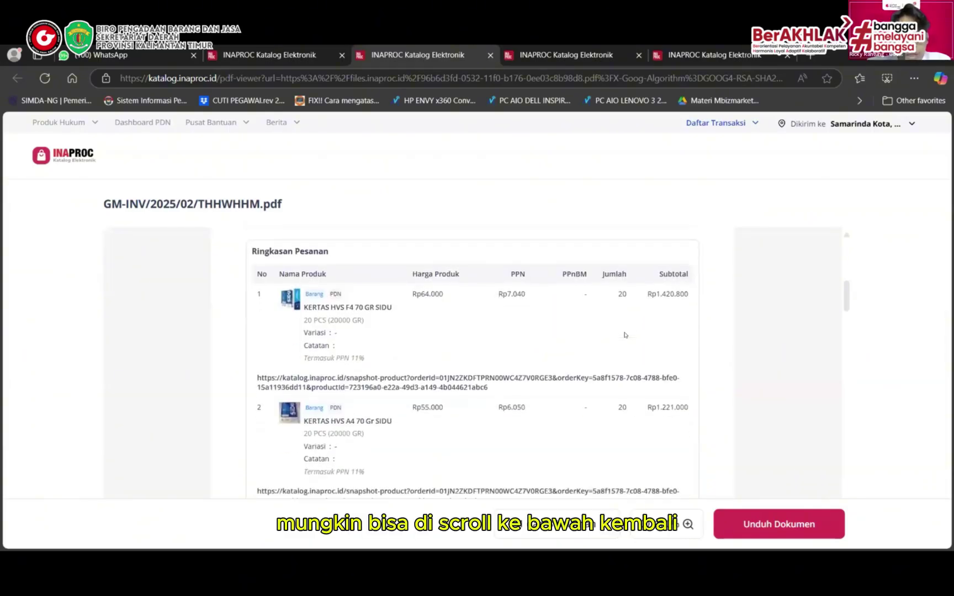
{"action": "scroll", "coordinate": [624, 335], "scroll_direction": "down", "scroll_amount": 3}
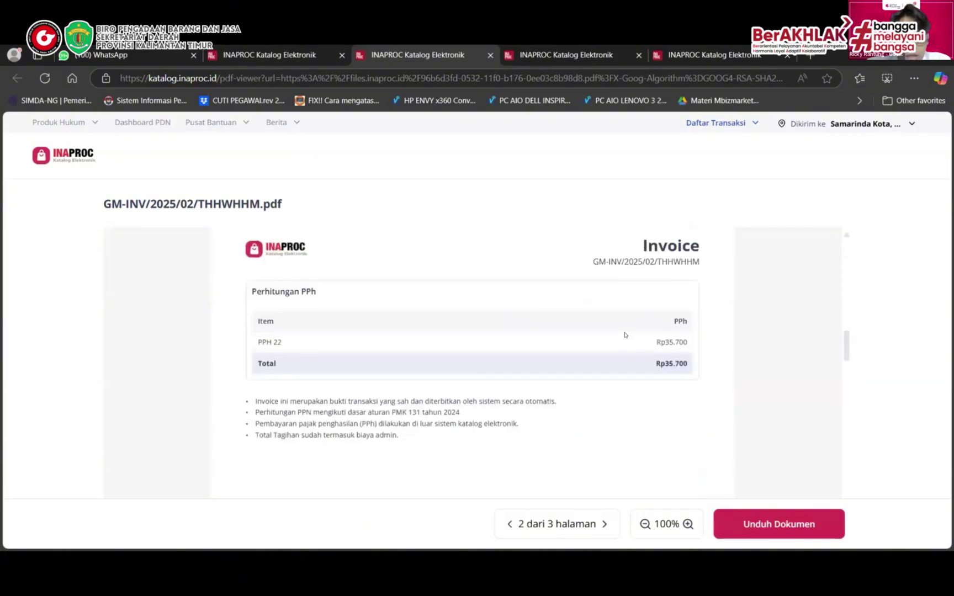
{"action": "scroll", "coordinate": [625, 334], "scroll_direction": "down", "scroll_amount": 6}
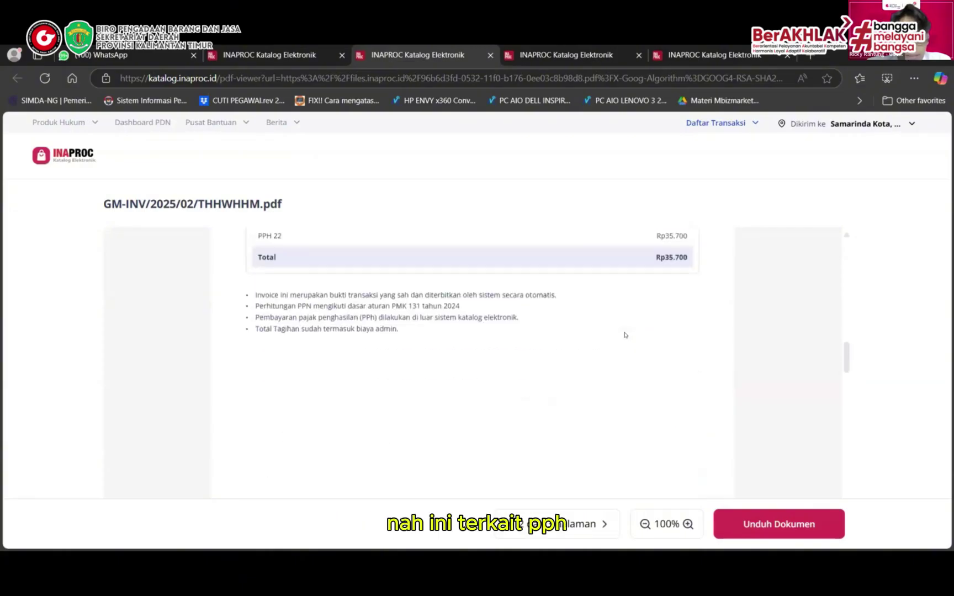
{"action": "scroll", "coordinate": [624, 334], "scroll_direction": "down", "scroll_amount": 4}
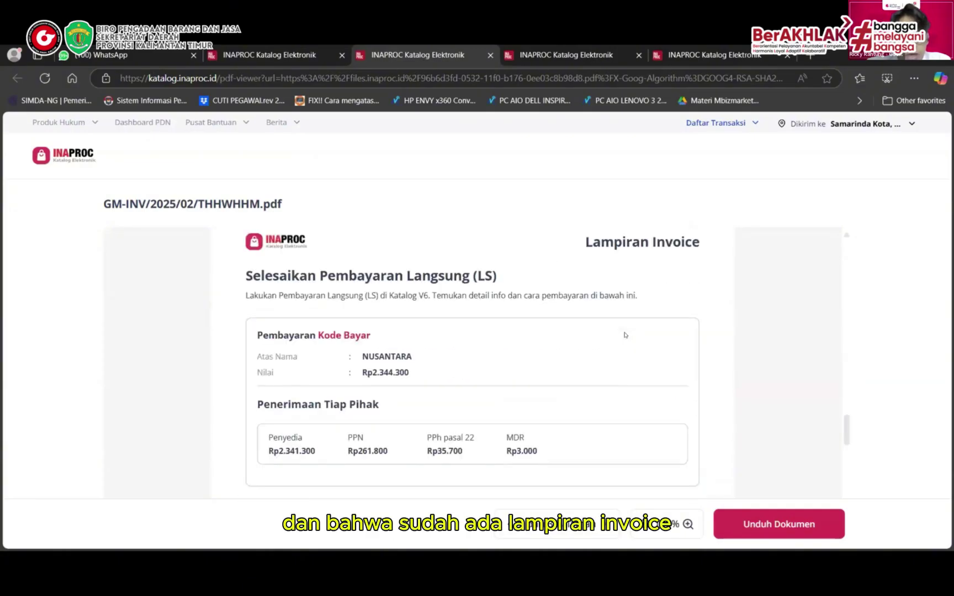
{"action": "scroll", "coordinate": [625, 335], "scroll_direction": "down", "scroll_amount": 1}
{"action": "scroll", "coordinate": [625, 335], "scroll_direction": "up", "scroll_amount": 2}
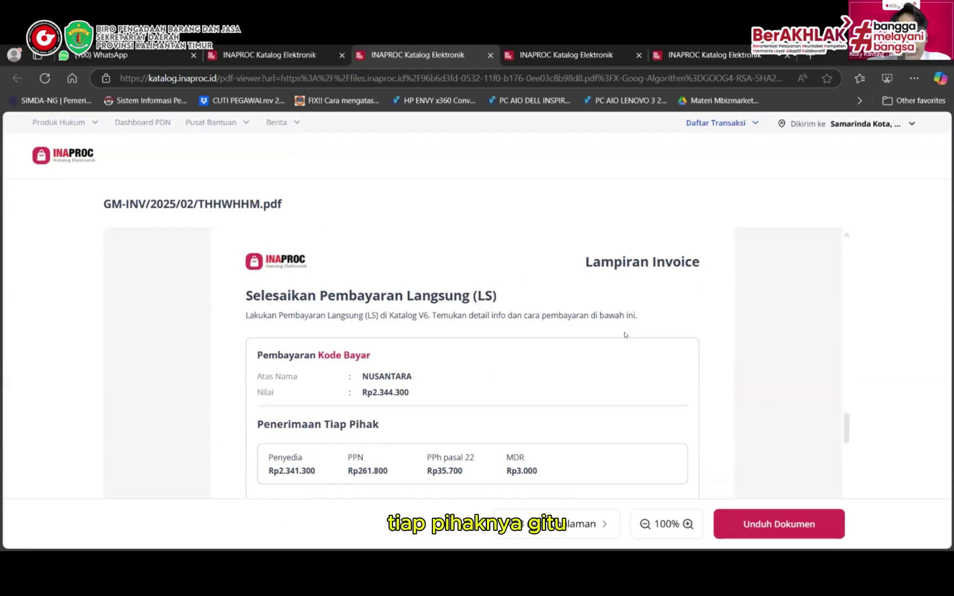
{"action": "scroll", "coordinate": [624, 335], "scroll_direction": "down", "scroll_amount": 1}
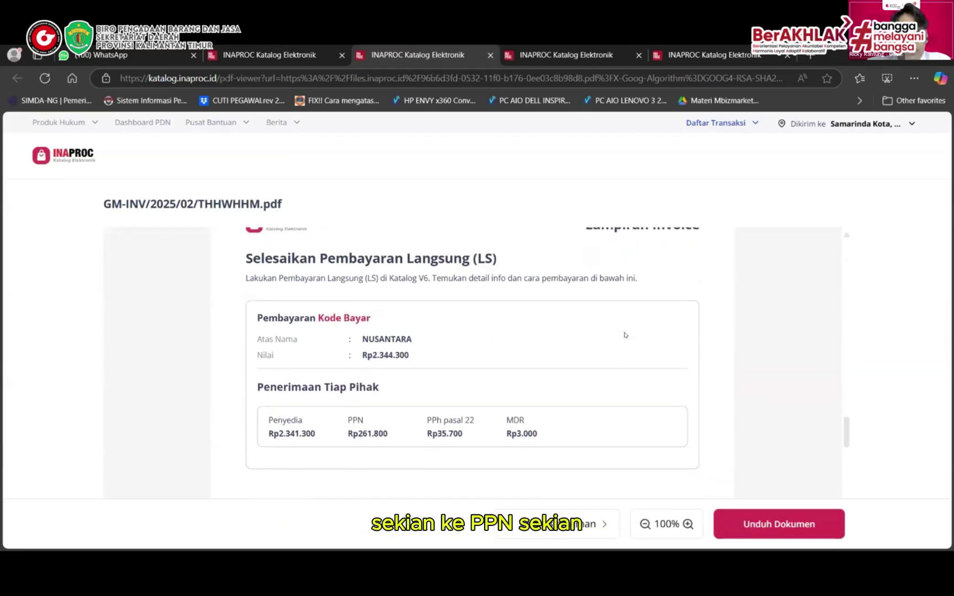
{"action": "left_click", "coordinate": [744, 512]}
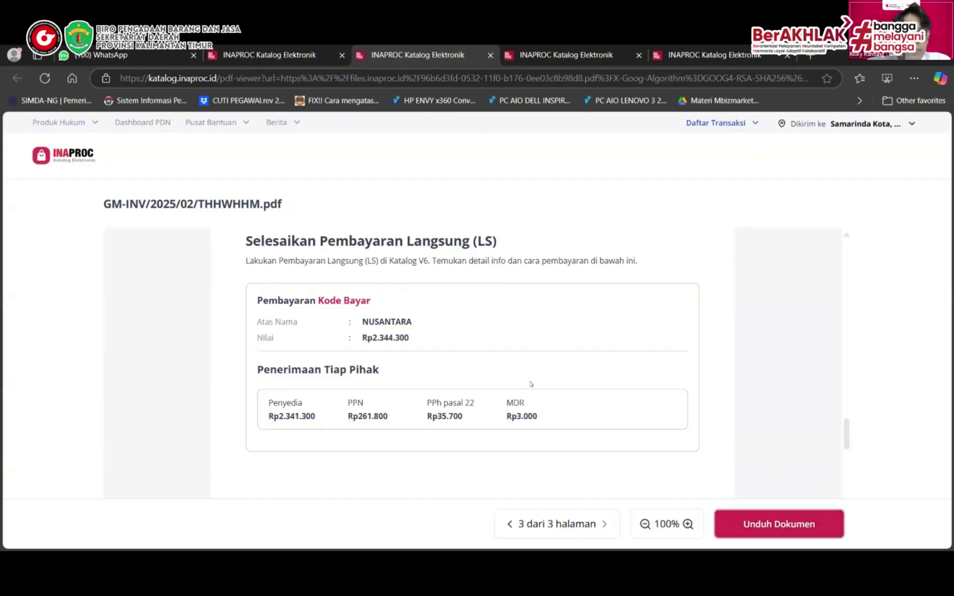
Download the Faktur Pajak PDF and return to the order's document review
{"action": "key", "text": "ctrl+shift+Tab"}
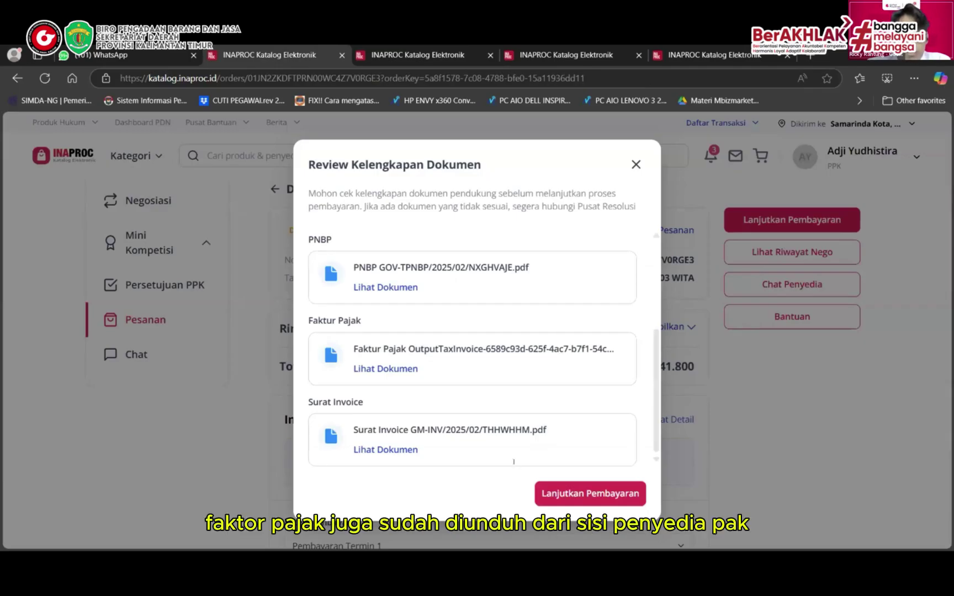
{"action": "left_click", "coordinate": [374, 369]}
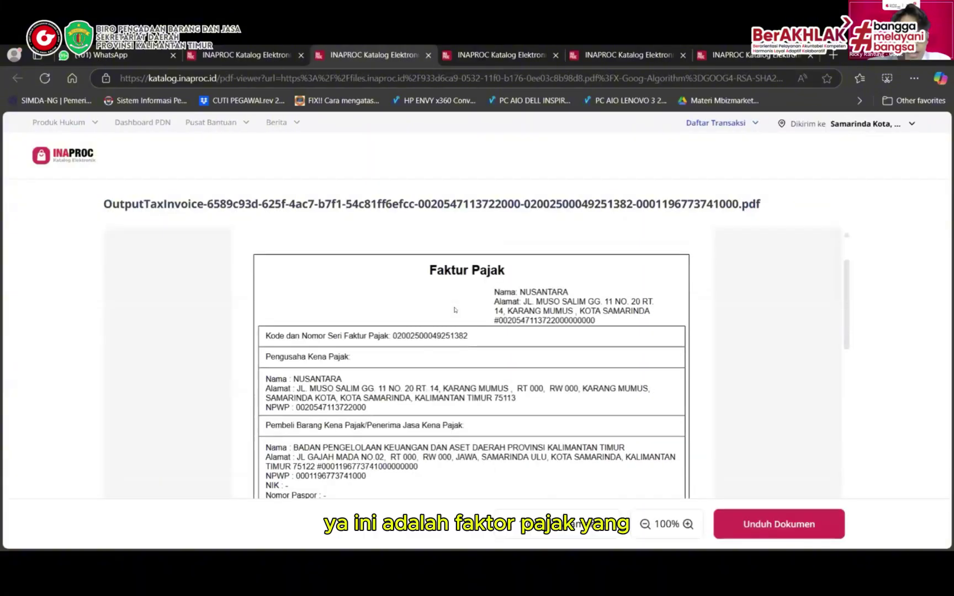
{"action": "scroll", "coordinate": [454, 310], "scroll_direction": "down", "scroll_amount": 1}
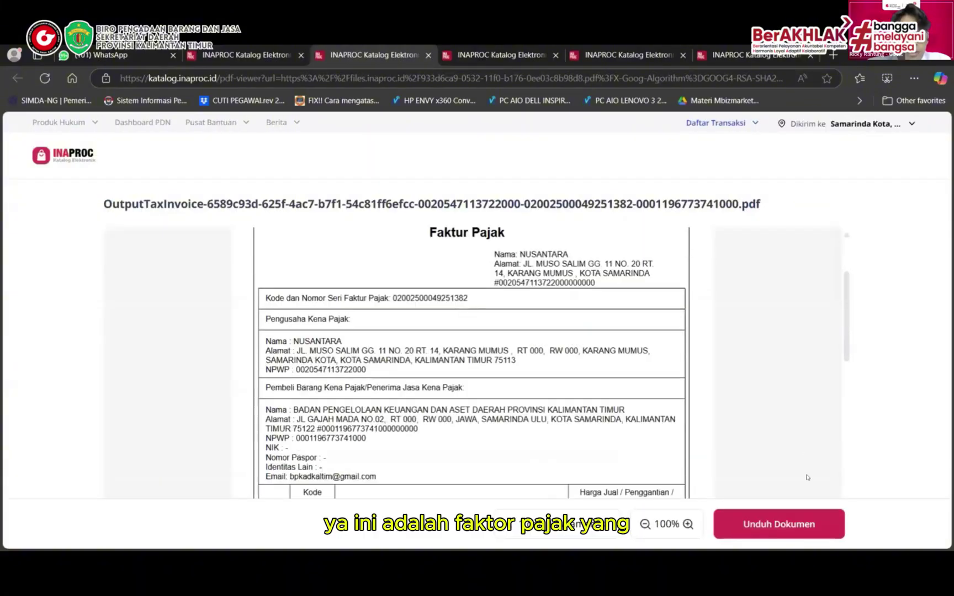
{"action": "left_click", "coordinate": [786, 522]}
{"action": "left_click", "coordinate": [254, 55]}
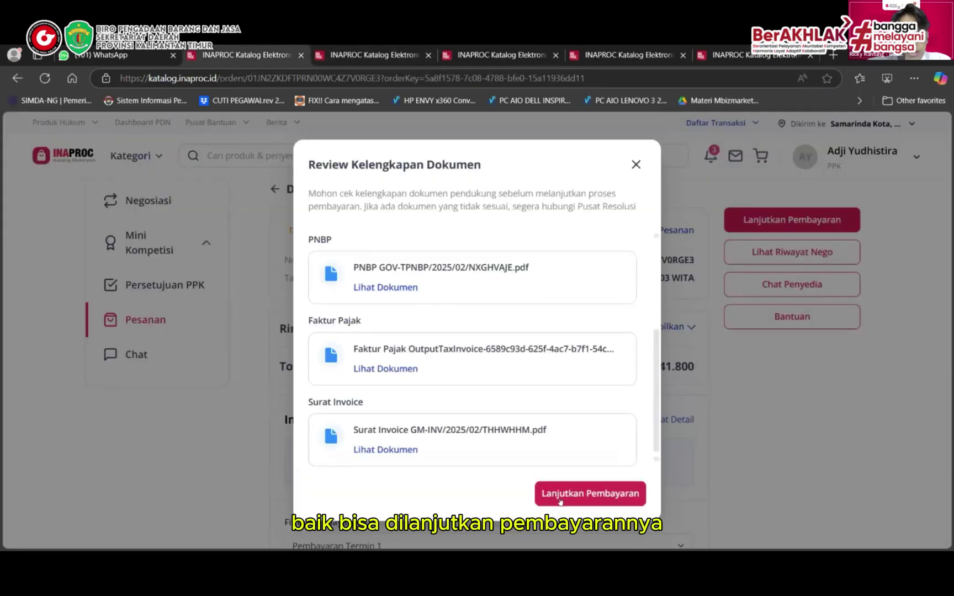
Submit the Rp2.641.800 order for payment to the second SKPD treasurer in the list
{"action": "left_click", "coordinate": [578, 494]}
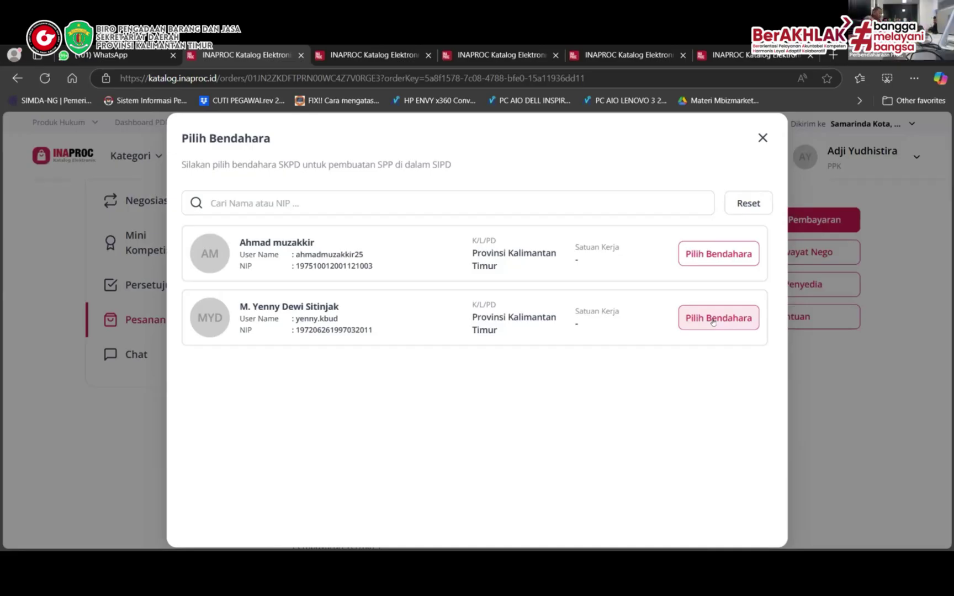
{"action": "left_click", "coordinate": [713, 319]}
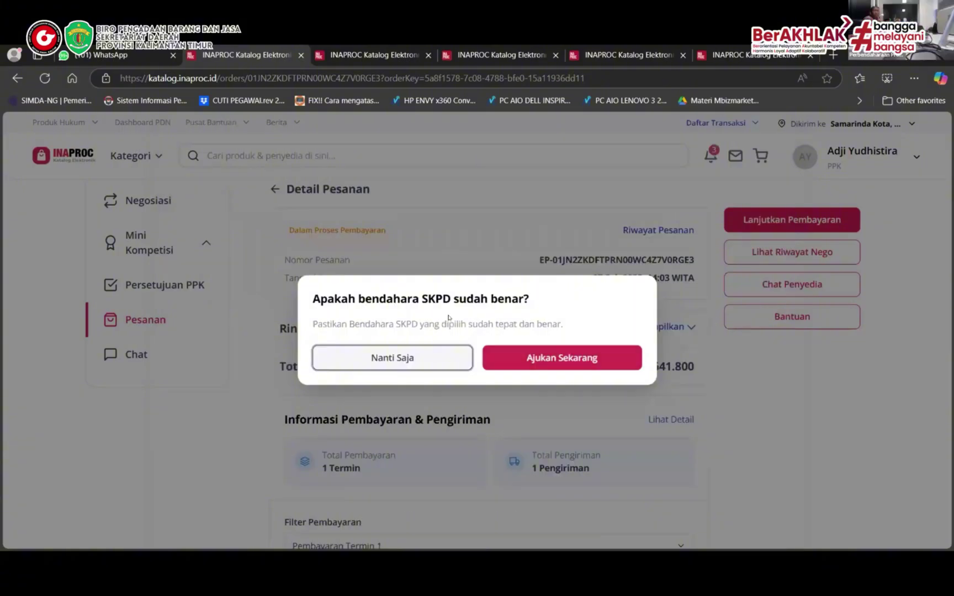
{"action": "left_click", "coordinate": [559, 358]}
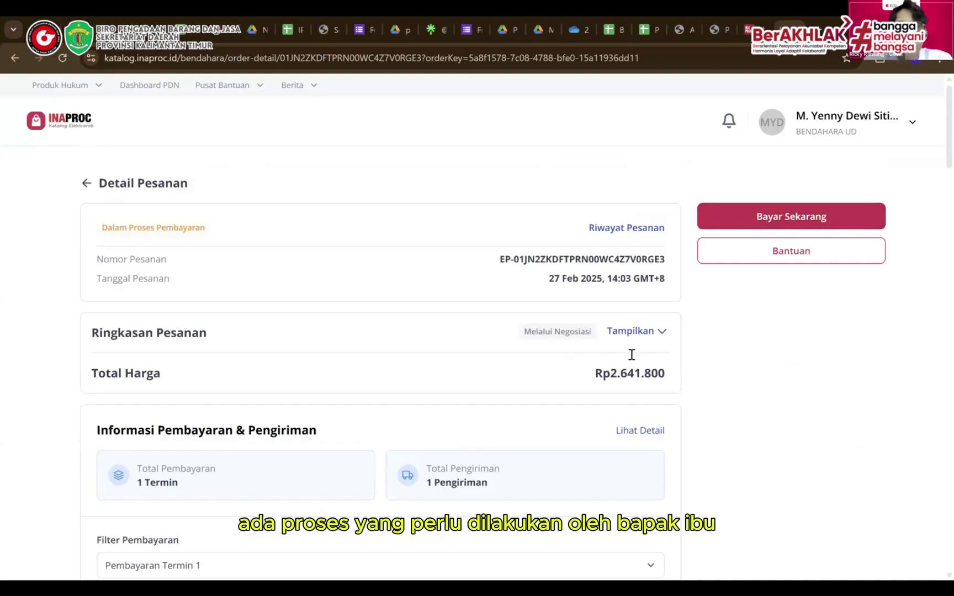
Scroll through Termin 1 (Menunggu Pembayaran), Detail RUP and Pengiriman 1 (Sudah BAST)
{"action": "scroll", "coordinate": [603, 371], "scroll_direction": "down", "scroll_amount": 1}
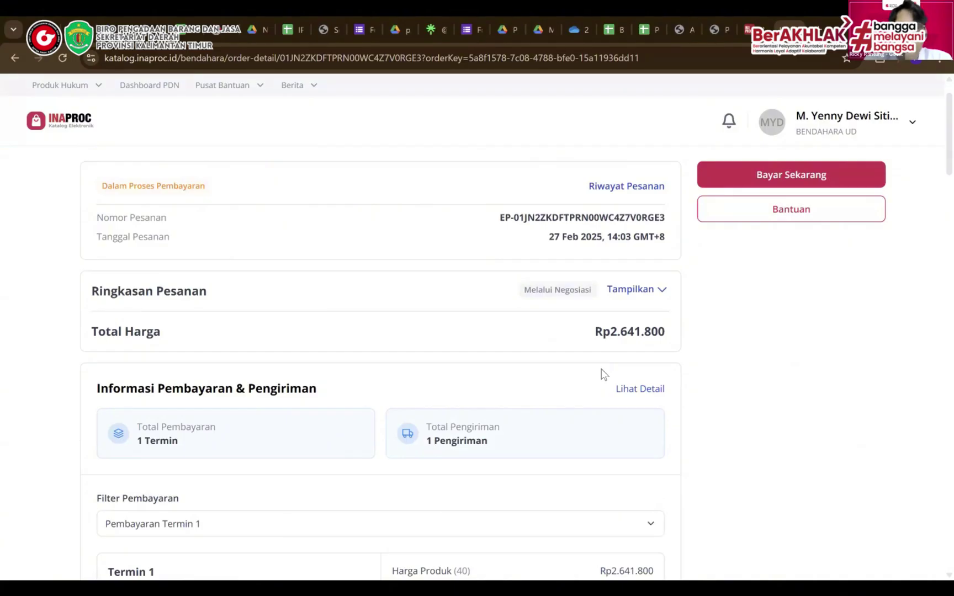
{"action": "scroll", "coordinate": [615, 344], "scroll_direction": "down", "scroll_amount": 2}
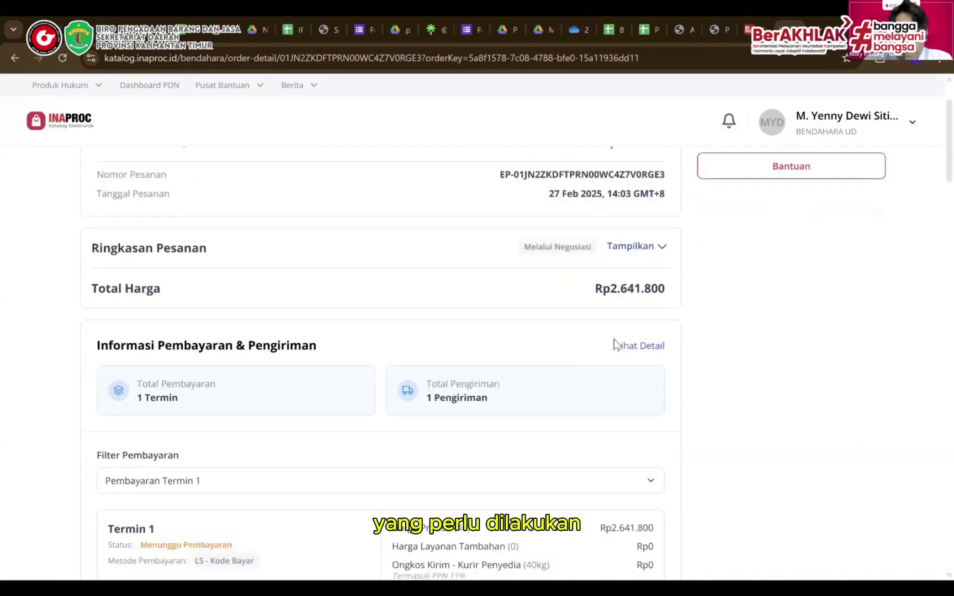
{"action": "scroll", "coordinate": [617, 345], "scroll_direction": "down", "scroll_amount": 3}
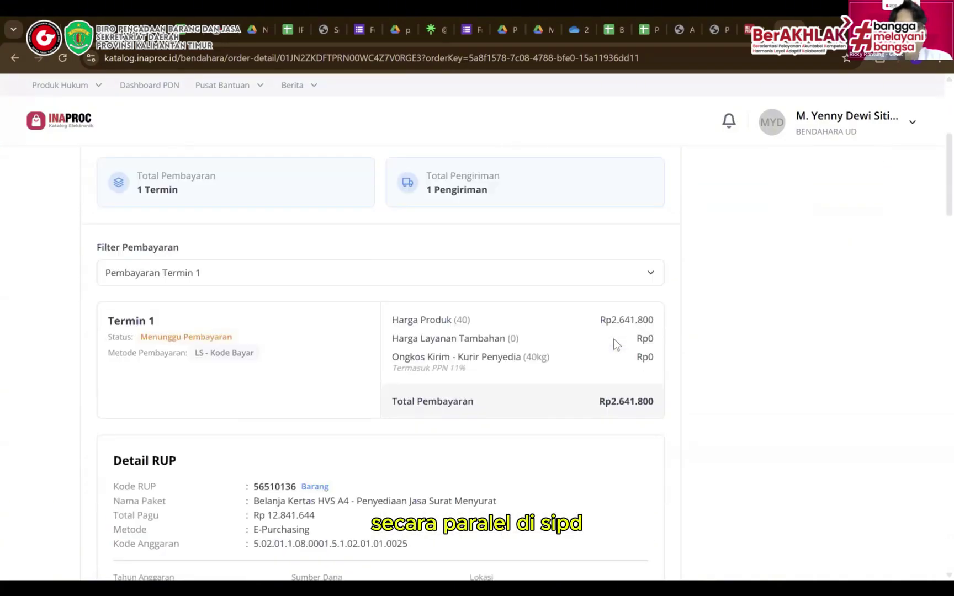
{"action": "scroll", "coordinate": [617, 344], "scroll_direction": "down", "scroll_amount": 5}
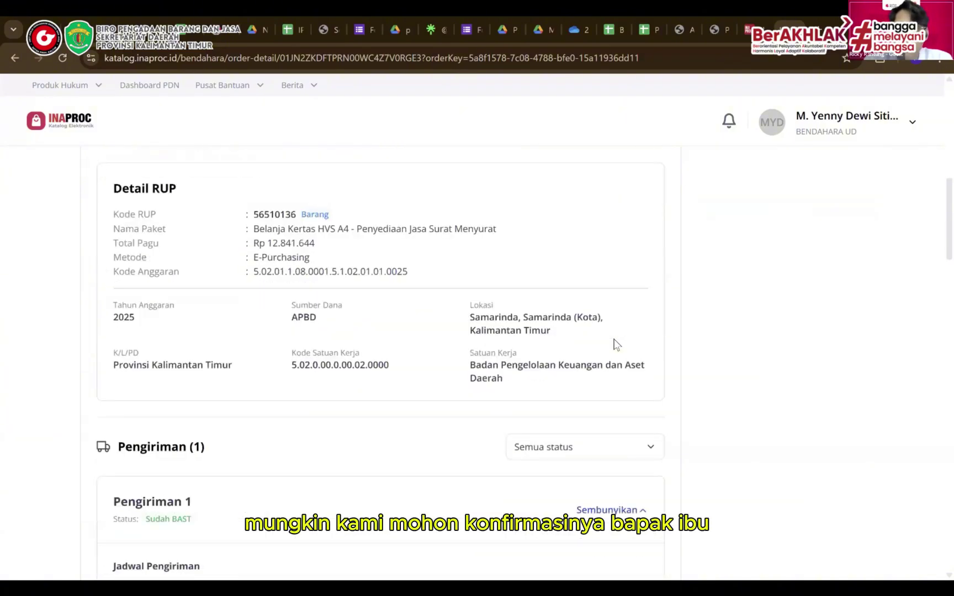
{"action": "scroll", "coordinate": [616, 344], "scroll_direction": "down", "scroll_amount": 3}
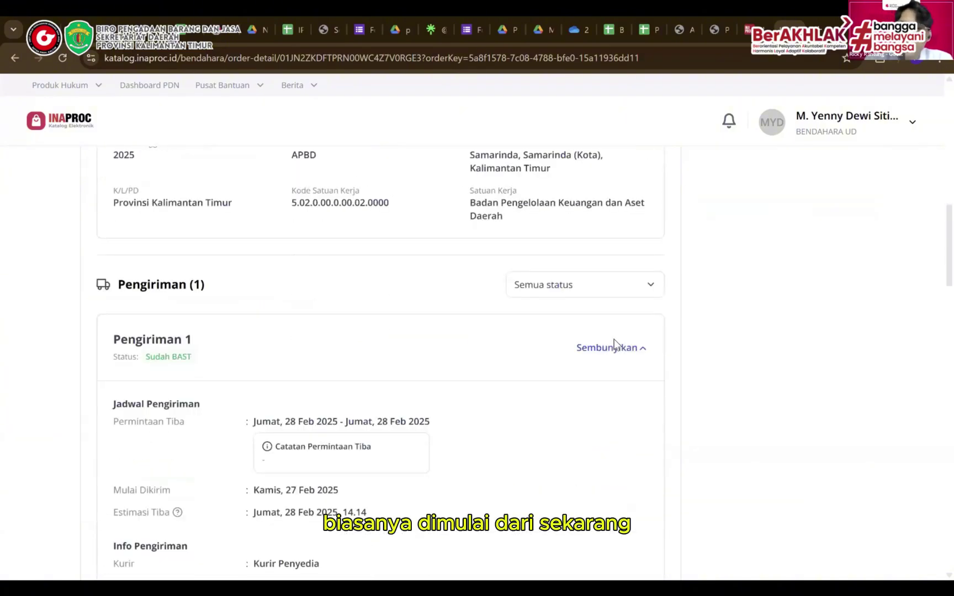
{"action": "scroll", "coordinate": [614, 341], "scroll_direction": "down", "scroll_amount": 8}
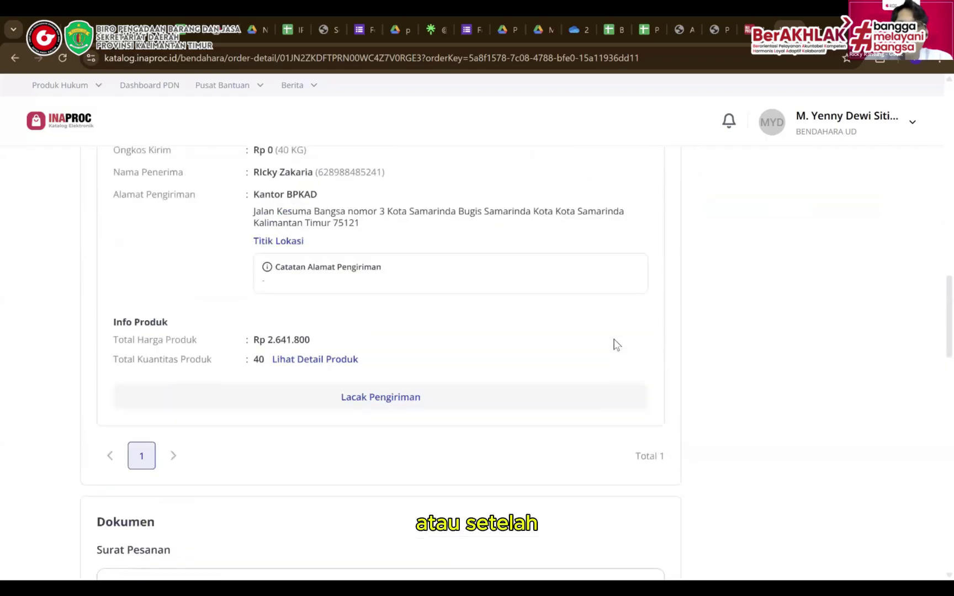
{"action": "scroll", "coordinate": [617, 344], "scroll_direction": "down", "scroll_amount": 5}
{"action": "scroll", "coordinate": [615, 344], "scroll_direction": "up", "scroll_amount": 12}
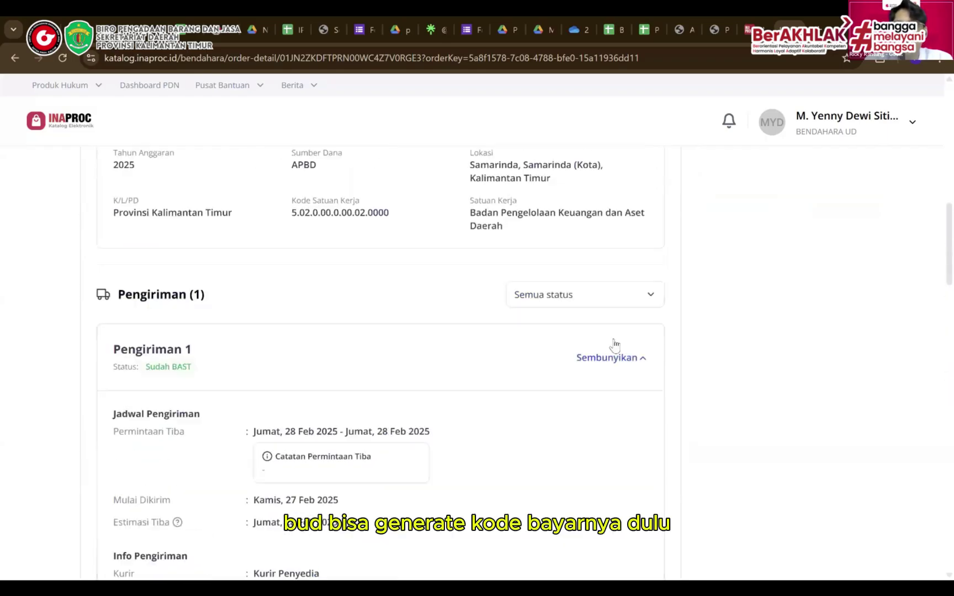
{"action": "scroll", "coordinate": [615, 344], "scroll_direction": "up", "scroll_amount": 12}
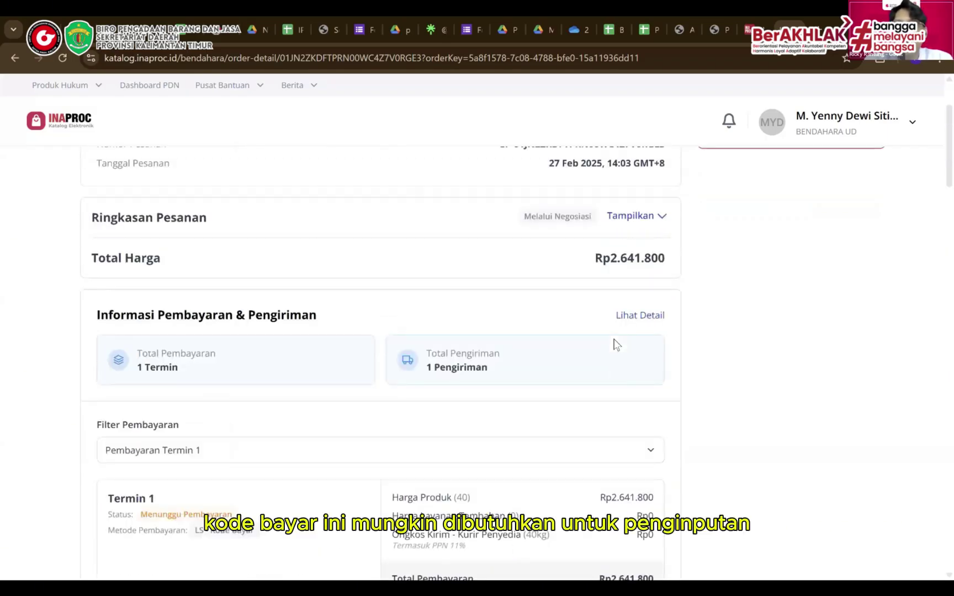
{"action": "scroll", "coordinate": [617, 344], "scroll_direction": "up", "scroll_amount": 3}
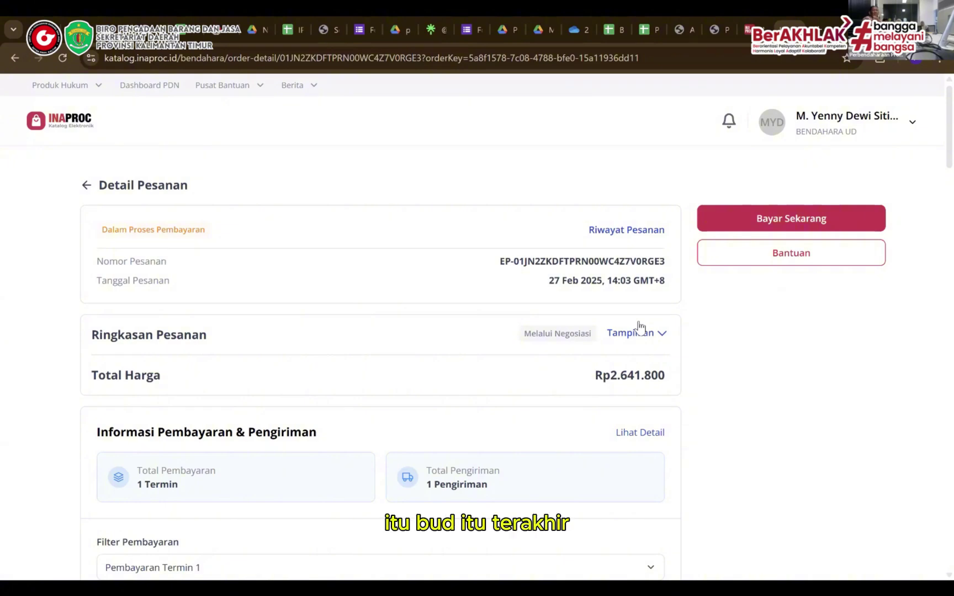
{"action": "scroll", "coordinate": [639, 325], "scroll_direction": "down", "scroll_amount": 5}
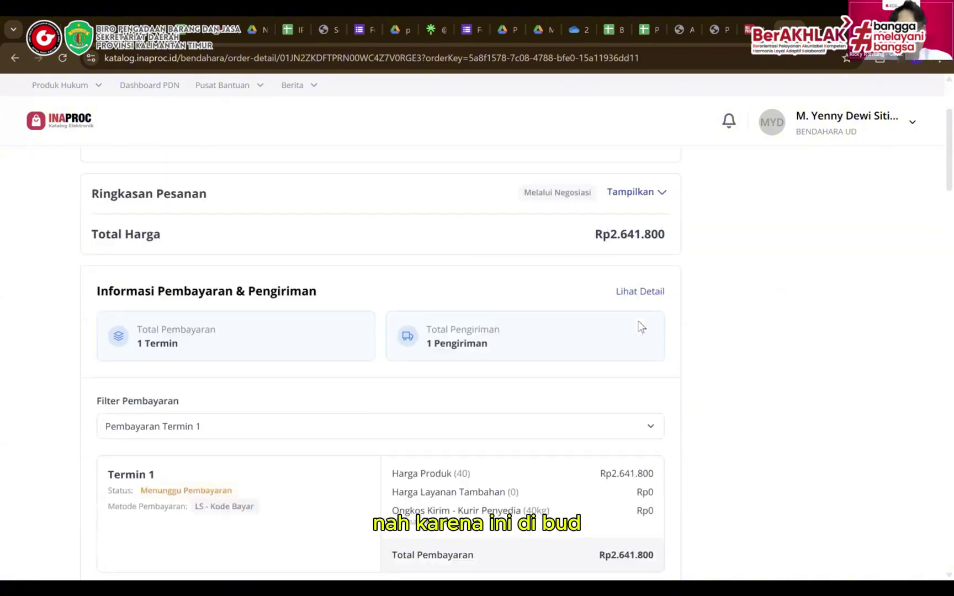
{"action": "scroll", "coordinate": [640, 326], "scroll_direction": "down", "scroll_amount": 3}
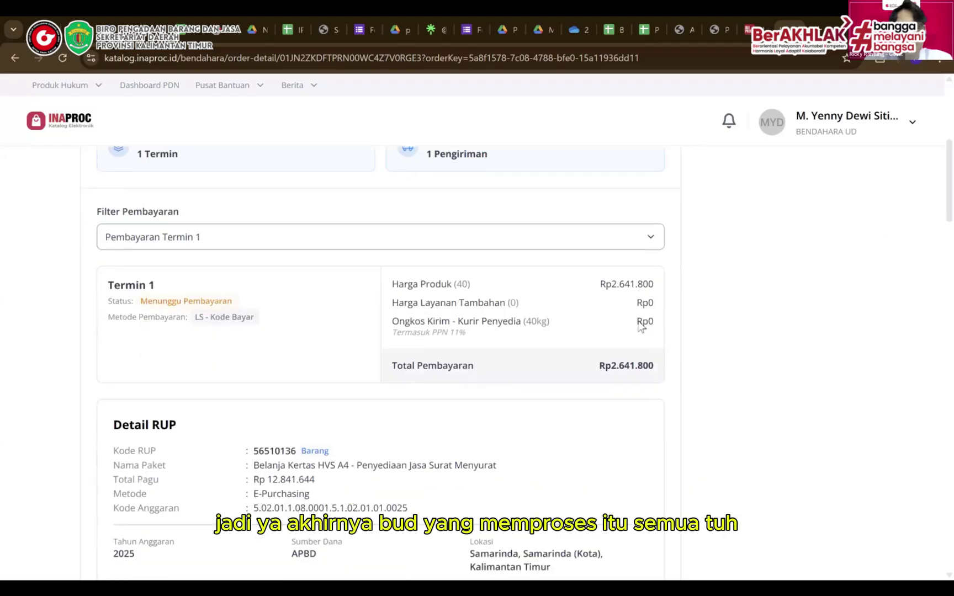
{"action": "scroll", "coordinate": [640, 327], "scroll_direction": "down", "scroll_amount": 6}
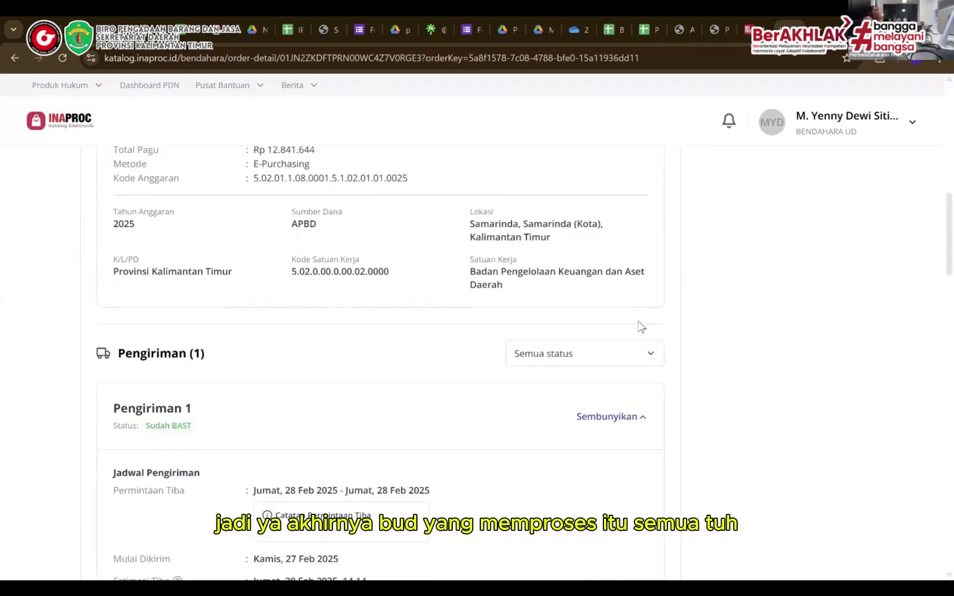
{"action": "scroll", "coordinate": [641, 326], "scroll_direction": "down", "scroll_amount": 3}
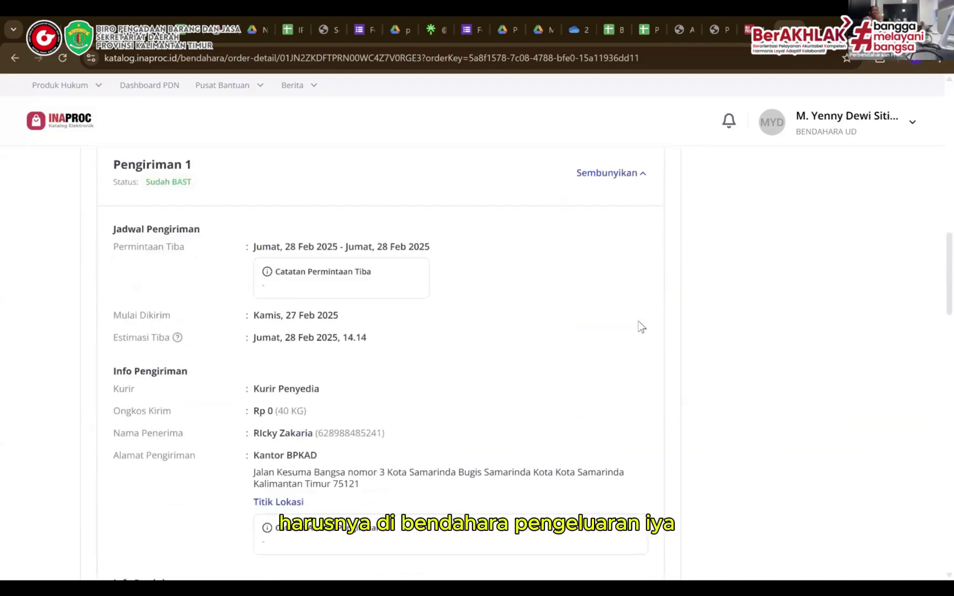
{"action": "scroll", "coordinate": [640, 326], "scroll_direction": "down", "scroll_amount": 5}
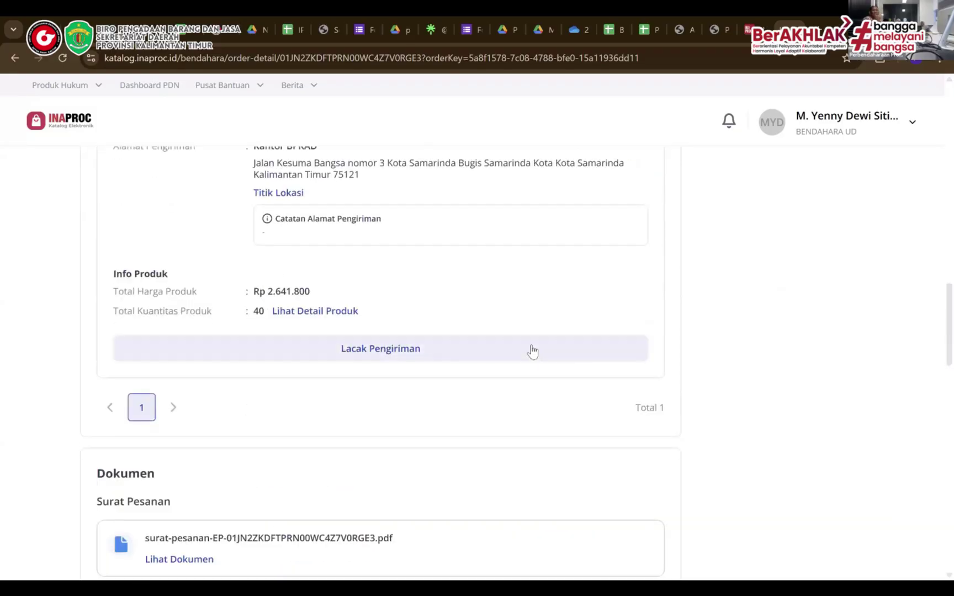
{"action": "left_click", "coordinate": [532, 350]}
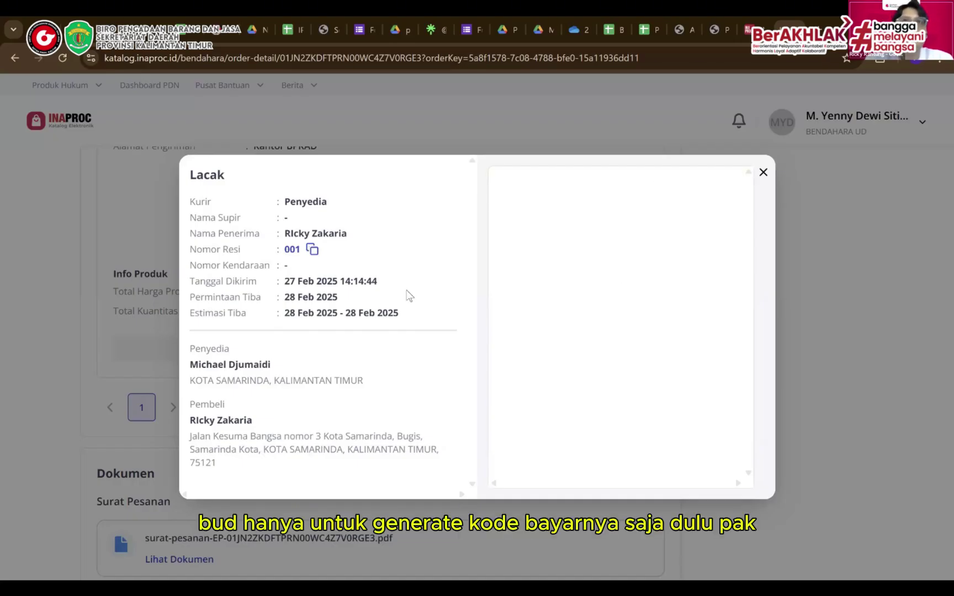
{"action": "left_click", "coordinate": [762, 173]}
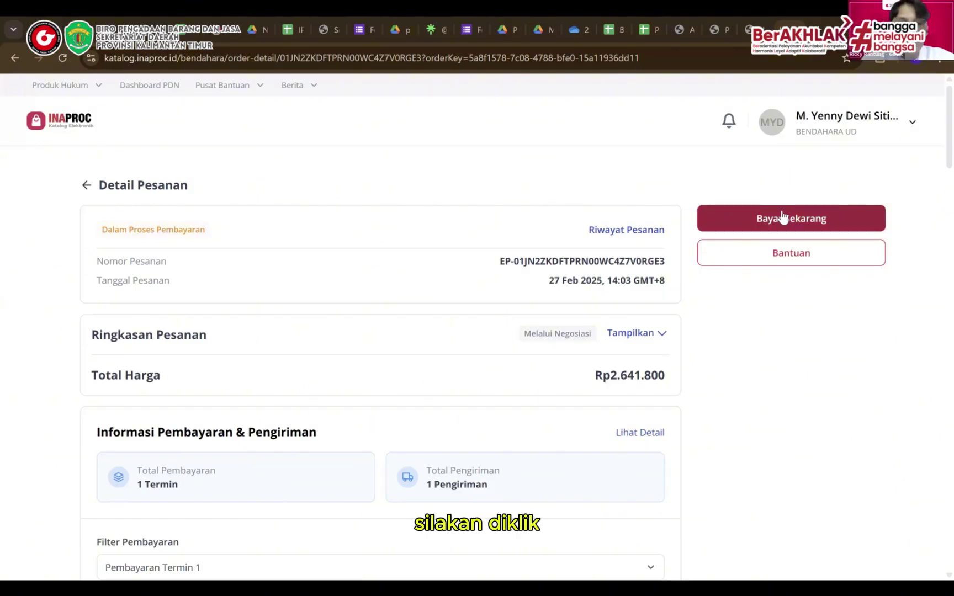
Start payment to generate the Rp2.344.300 Kode Bayar, checking the invoice PDF along the way
{"action": "left_click", "coordinate": [782, 217]}
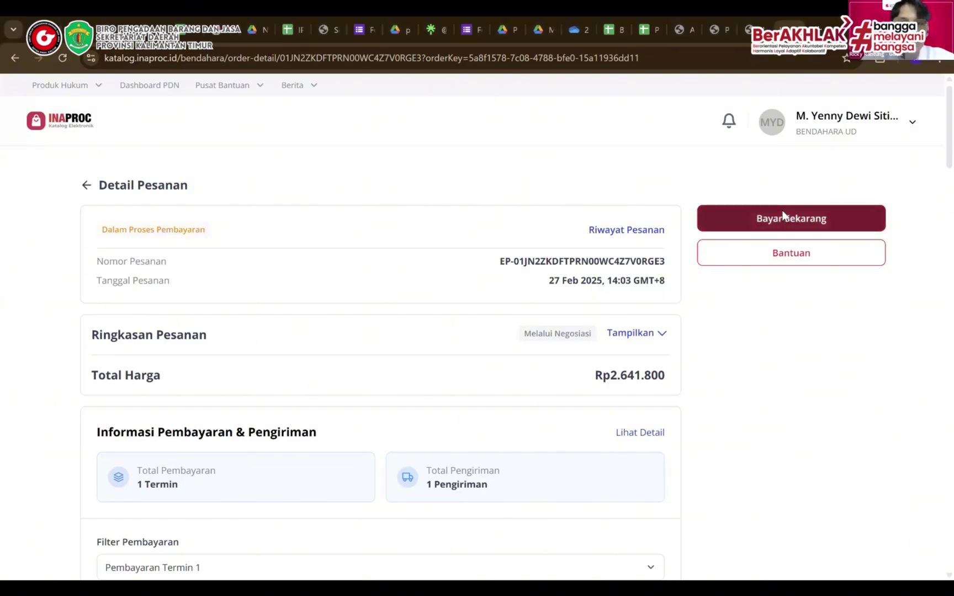
{"action": "scroll", "coordinate": [546, 352], "scroll_direction": "down", "scroll_amount": 1}
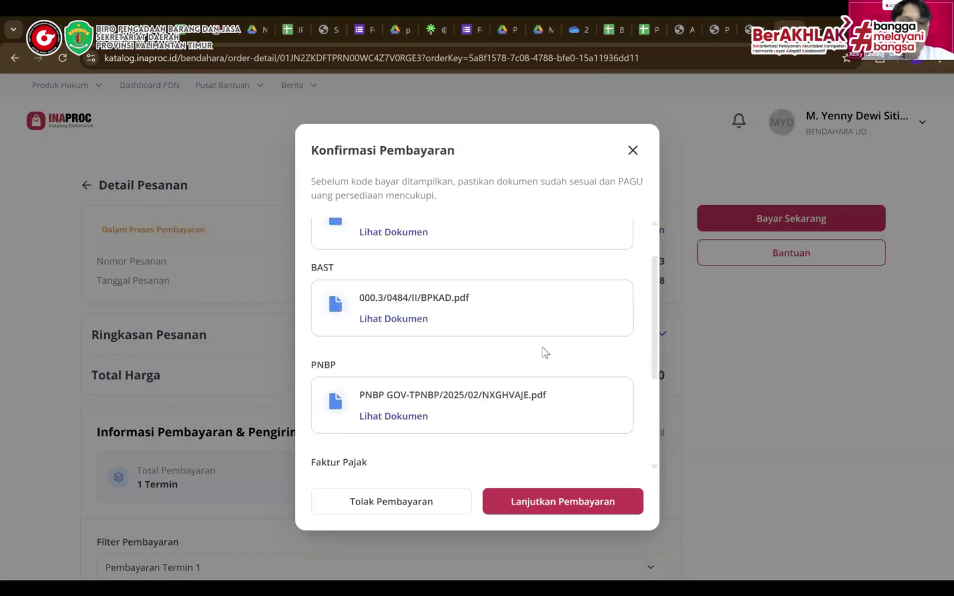
{"action": "scroll", "coordinate": [545, 352], "scroll_direction": "down", "scroll_amount": 3}
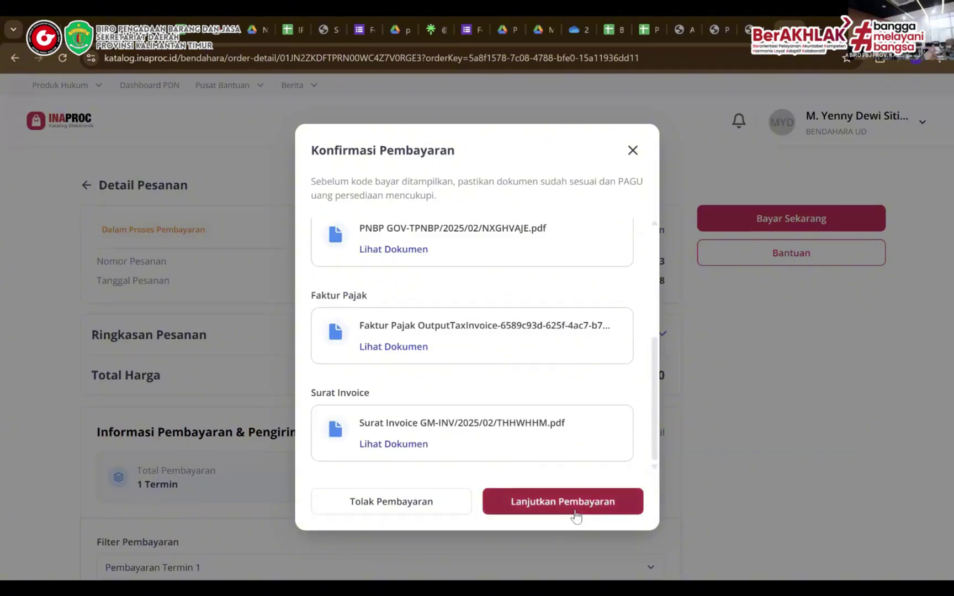
{"action": "left_click", "coordinate": [397, 443]}
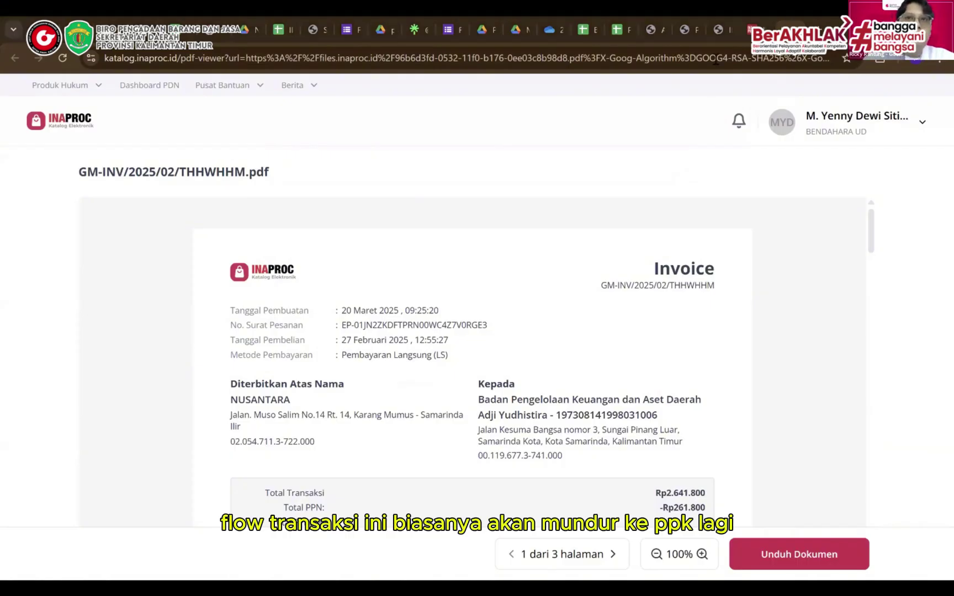
{"action": "left_click", "coordinate": [755, 30]}
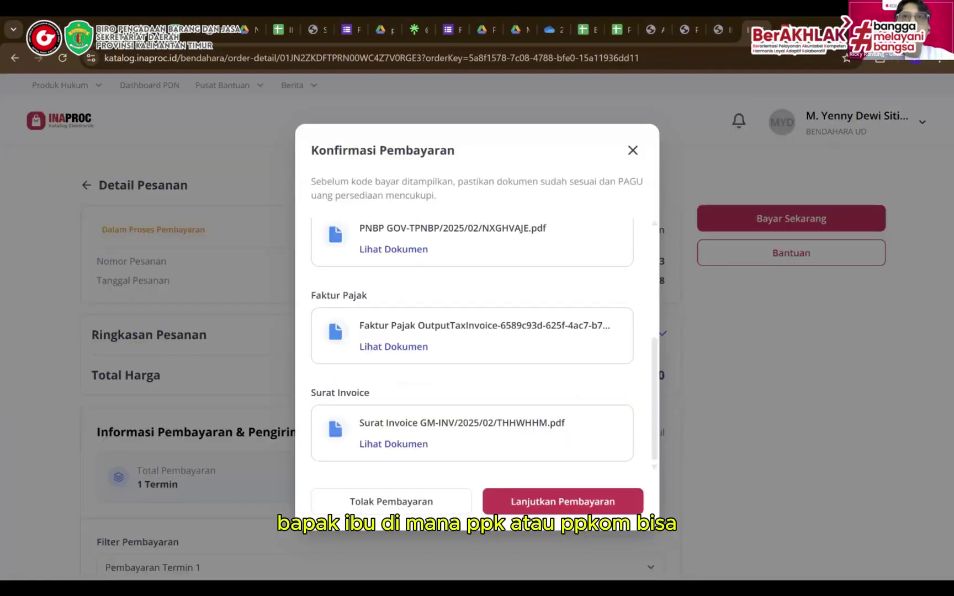
{"action": "left_click", "coordinate": [789, 28]}
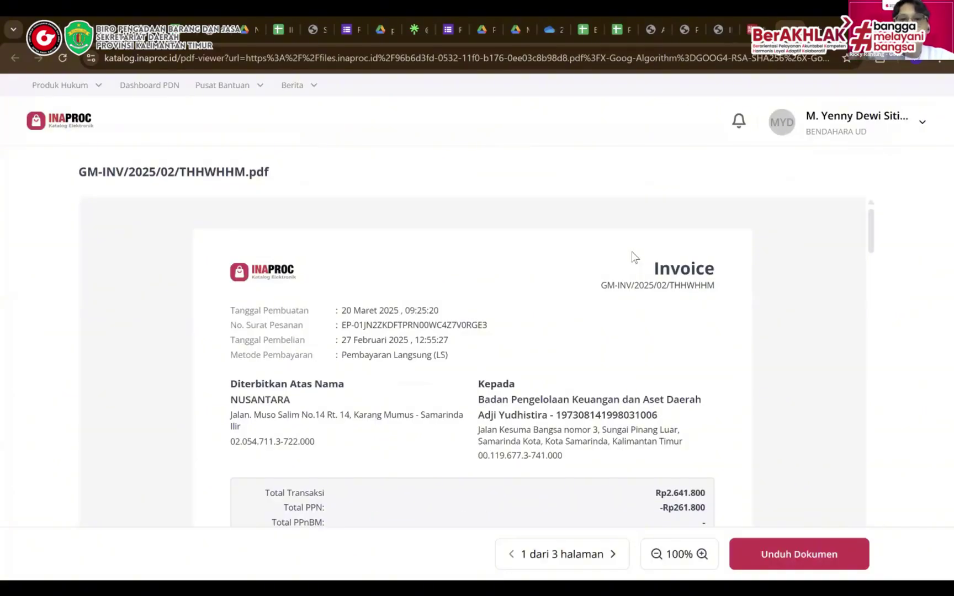
{"action": "scroll", "coordinate": [634, 256], "scroll_direction": "down", "scroll_amount": 2}
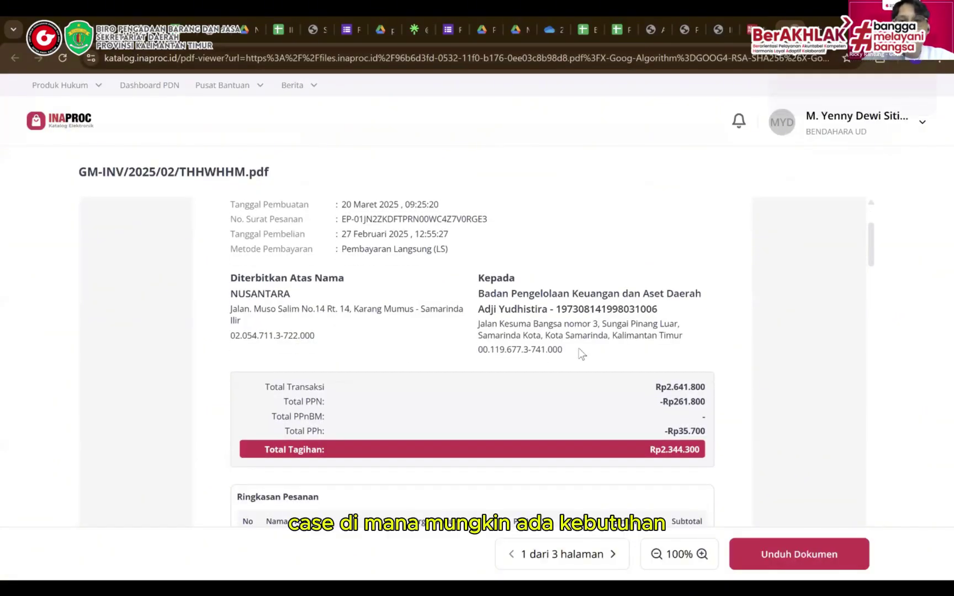
{"action": "key", "text": "ctrl+w"}
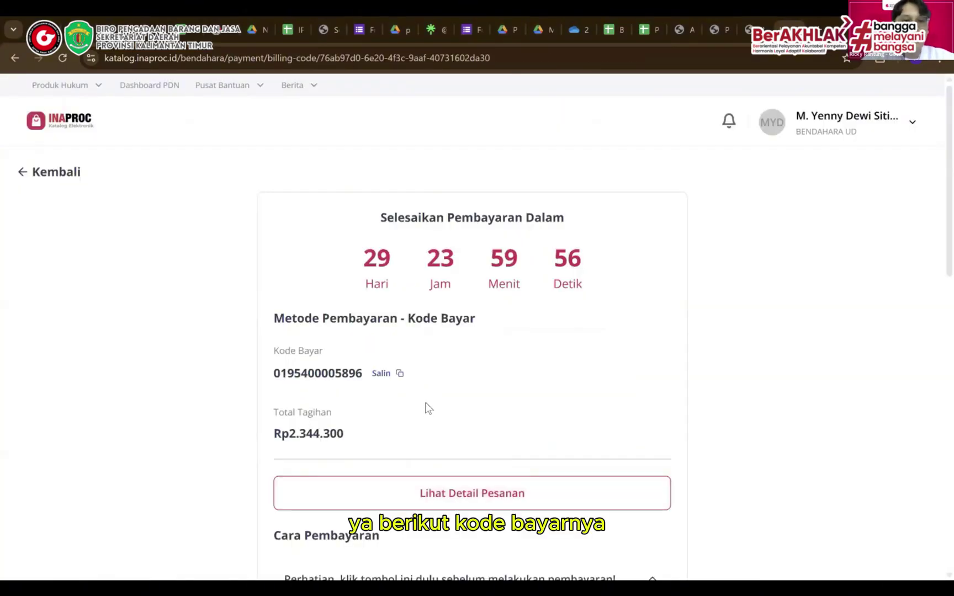
Copy the order's Kode Bayar payment code
{"action": "left_click", "coordinate": [387, 375]}
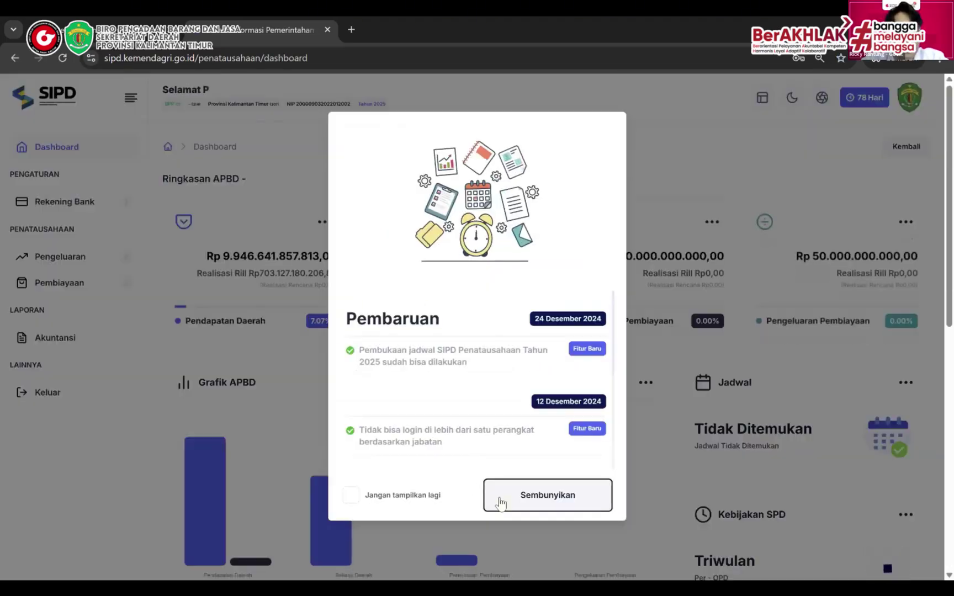
Dismiss the updates notice and start a new request from the Pengeluaran > SPP > LS list
{"action": "left_click", "coordinate": [499, 502]}
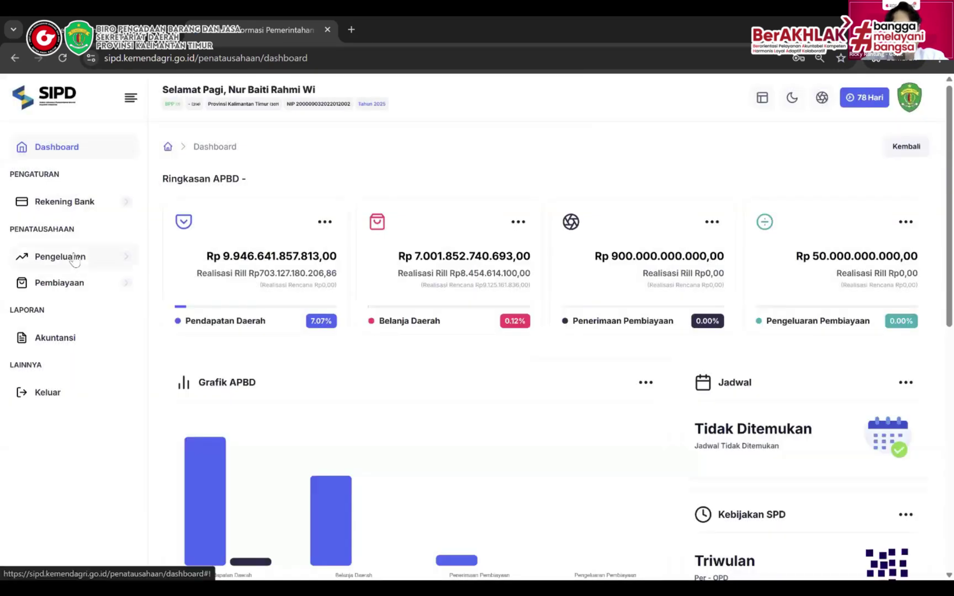
{"action": "left_click", "coordinate": [69, 257]}
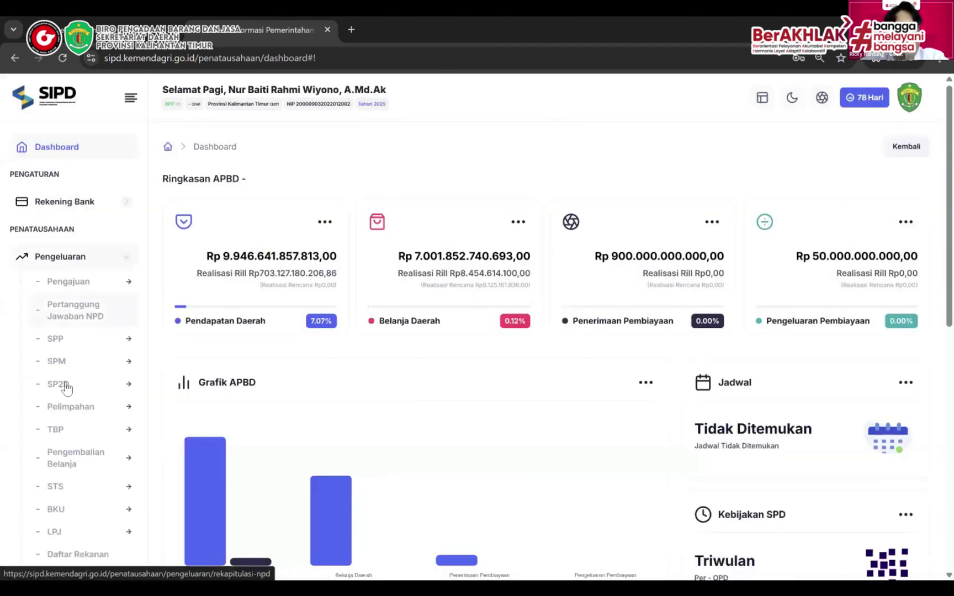
{"action": "scroll", "coordinate": [65, 386], "scroll_direction": "down", "scroll_amount": 2}
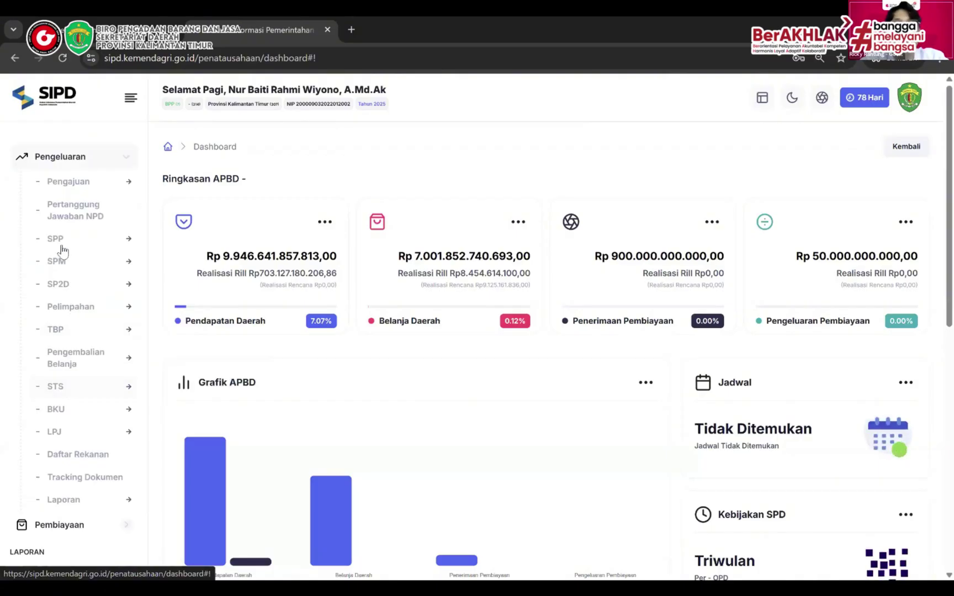
{"action": "left_click", "coordinate": [61, 242]}
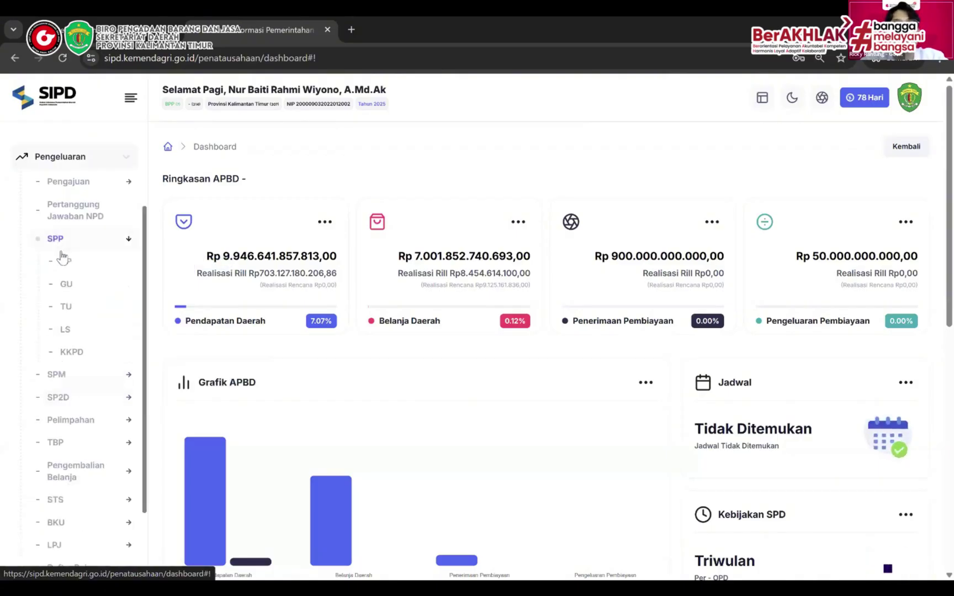
{"action": "left_click", "coordinate": [65, 329]}
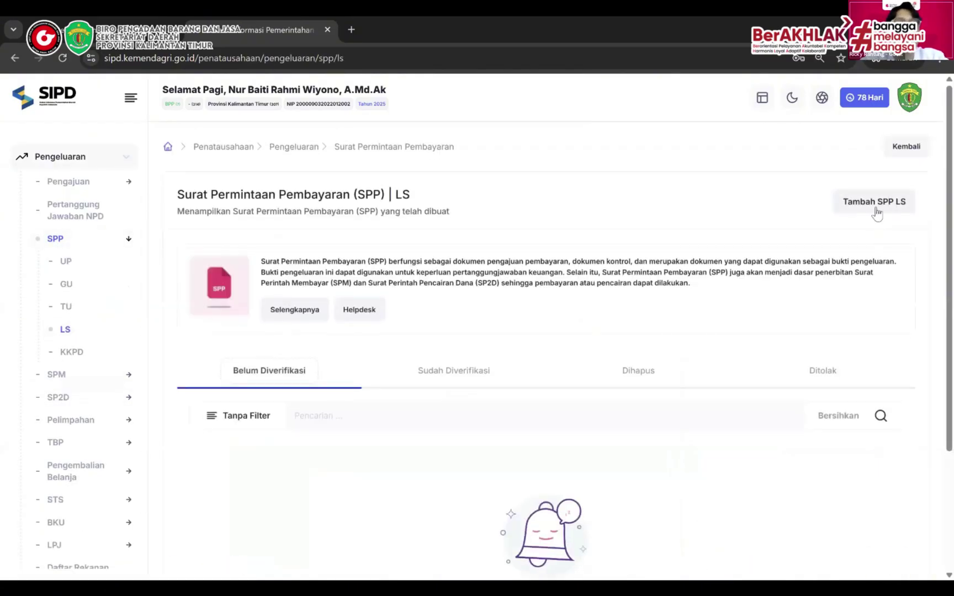
{"action": "left_click", "coordinate": [874, 205]}
Register partner CV. NUSANTARA with its tax number, phone number and Samarinda address
{"action": "left_click", "coordinate": [816, 234]}
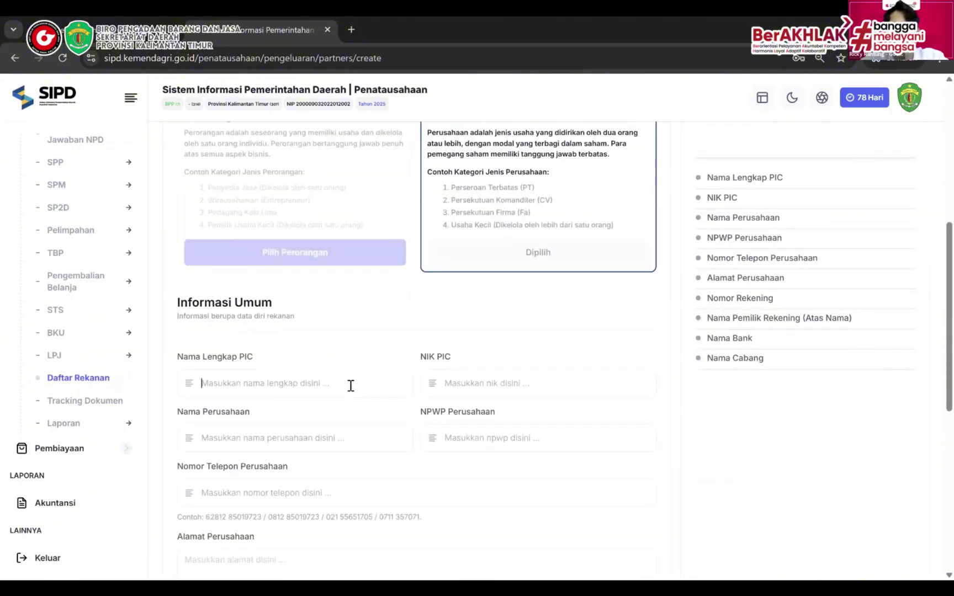
{"action": "type", "text": "CV. NUSANTARRA"}
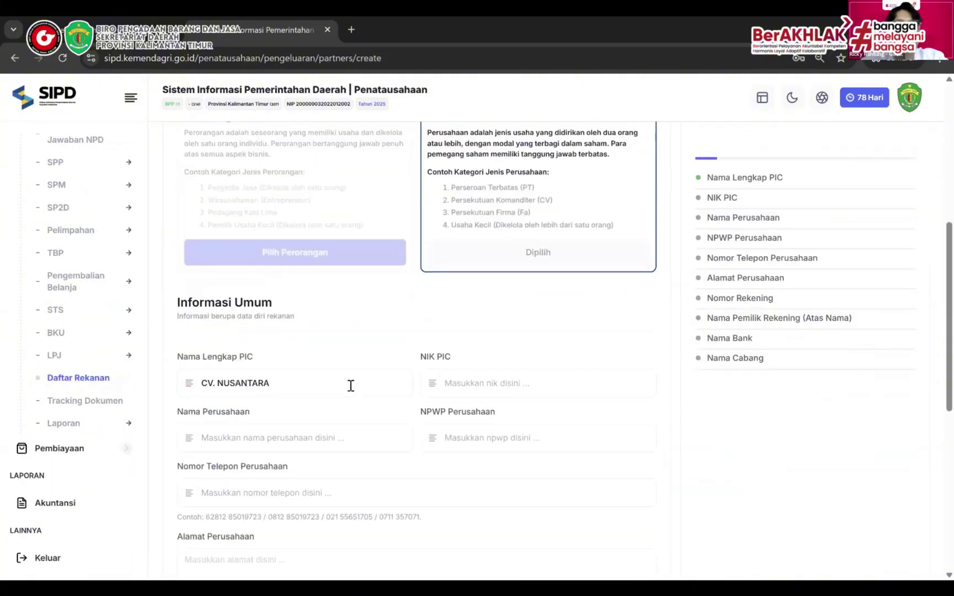
{"action": "type", "text": "0000000000000000"}
{"action": "key", "text": "Tab"}
{"action": "type", "text": "CV. NUSANTARA"}
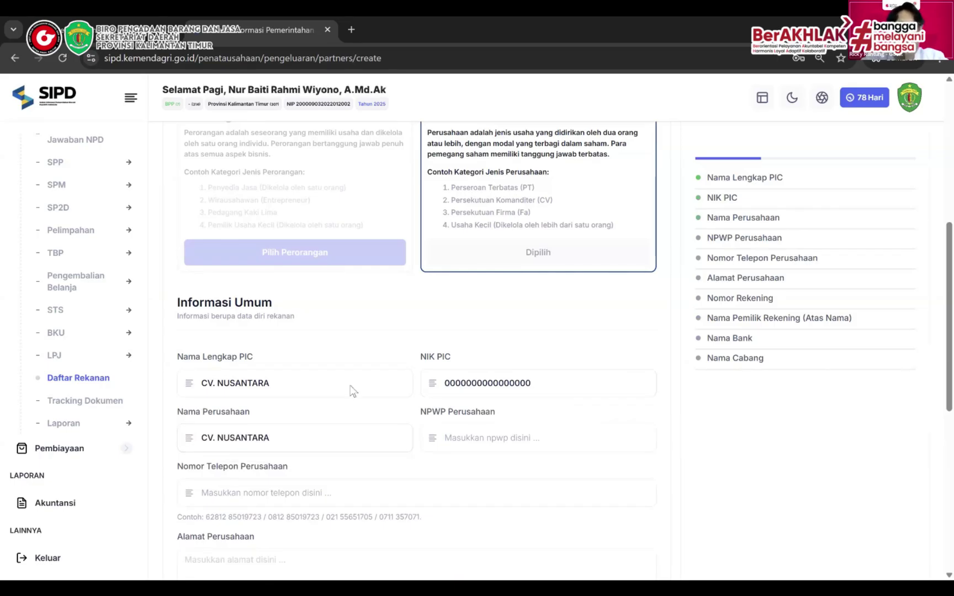
{"action": "key", "text": "Tab"}
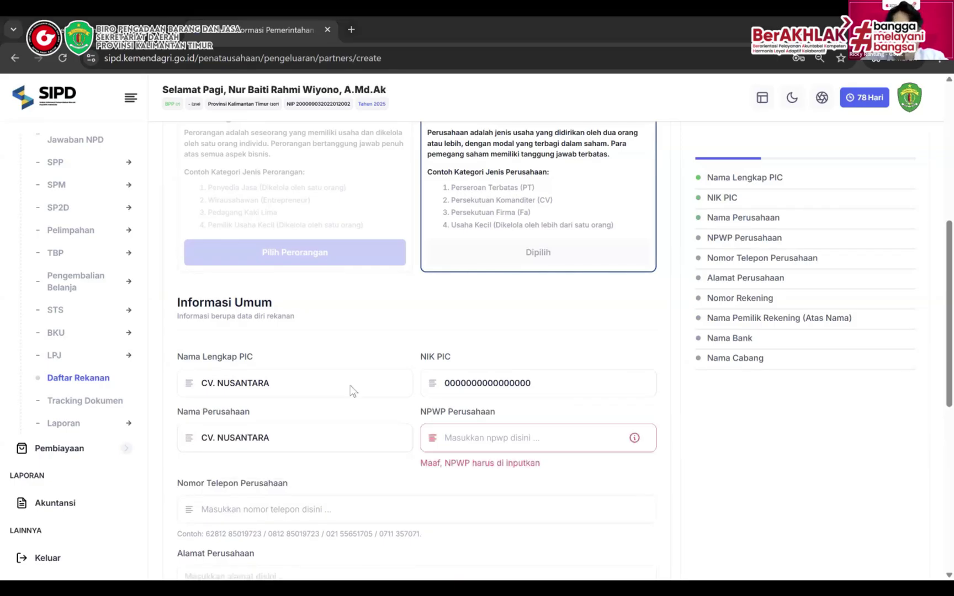
{"action": "left_click", "coordinate": [386, 489]}
{"action": "type", "text": "00000000000000000000000000000000000000000"}
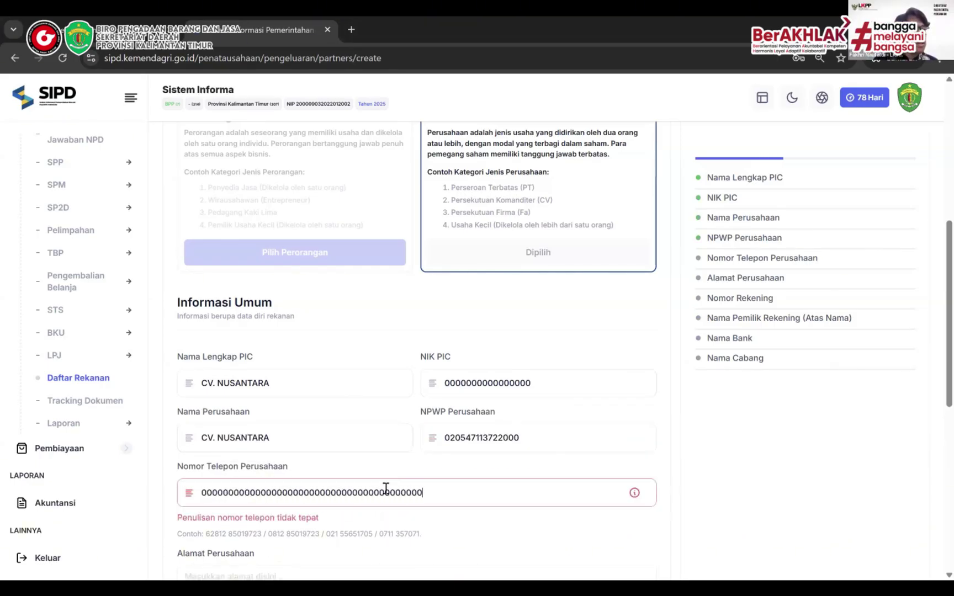
{"action": "key", "text": "ctrl+a"}
{"action": "type", "text": "088"}
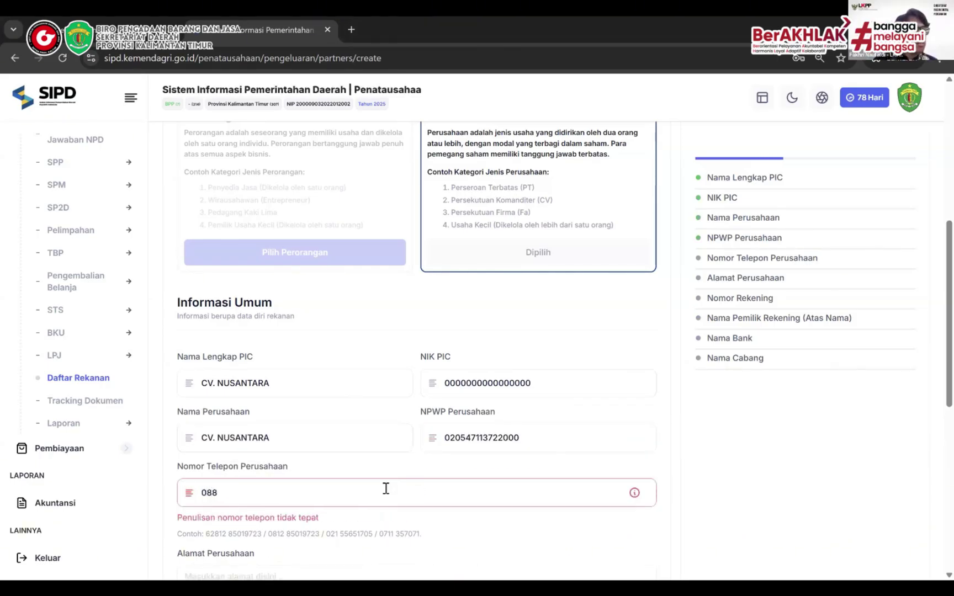
{"action": "key", "text": "BackSpace"}
{"action": "type", "text": "128888888"}
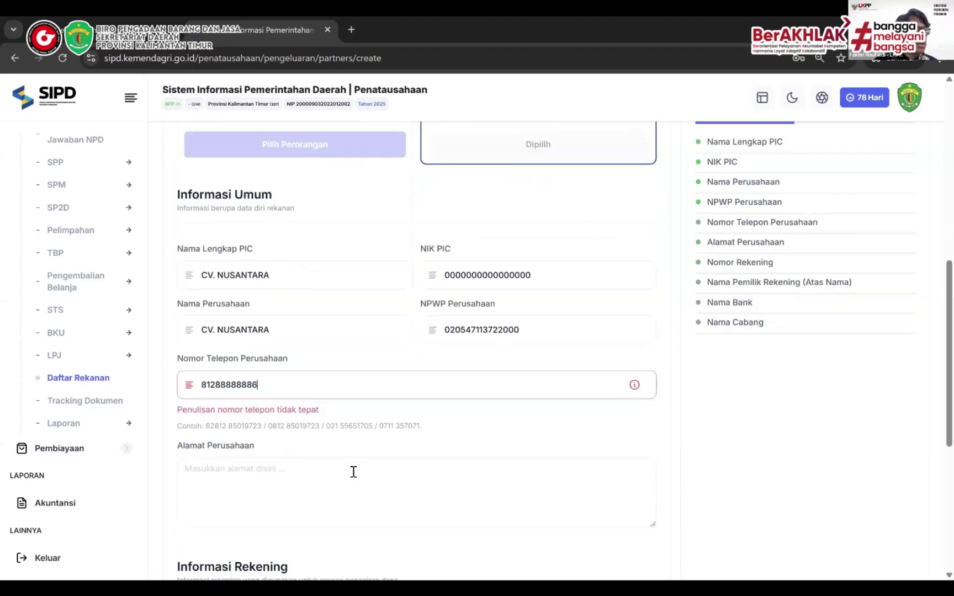
{"action": "key", "text": "BackSpace"}
{"action": "key", "text": "BackSpace"}
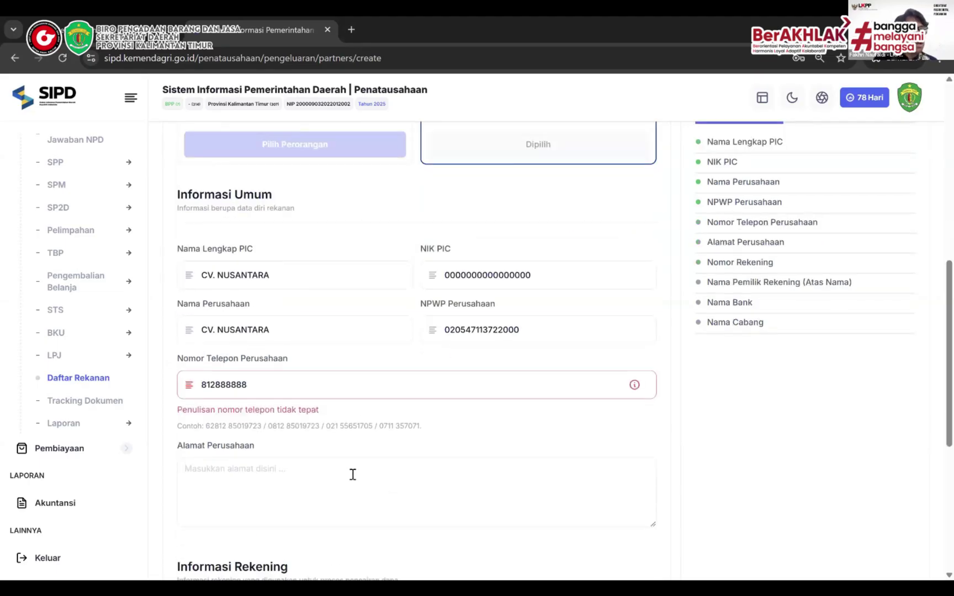
{"action": "key", "text": "Home"}
{"action": "type", "text": "0"}
{"action": "left_click", "coordinate": [353, 475]}
{"action": "type", "text": "Samarinda"}
Enter the partner's bank details: account number, owner CV. NUSANTARA, BANK KALTIMTARA, branch Samarinda
{"action": "scroll", "coordinate": [325, 493], "scroll_direction": "down", "scroll_amount": 3}
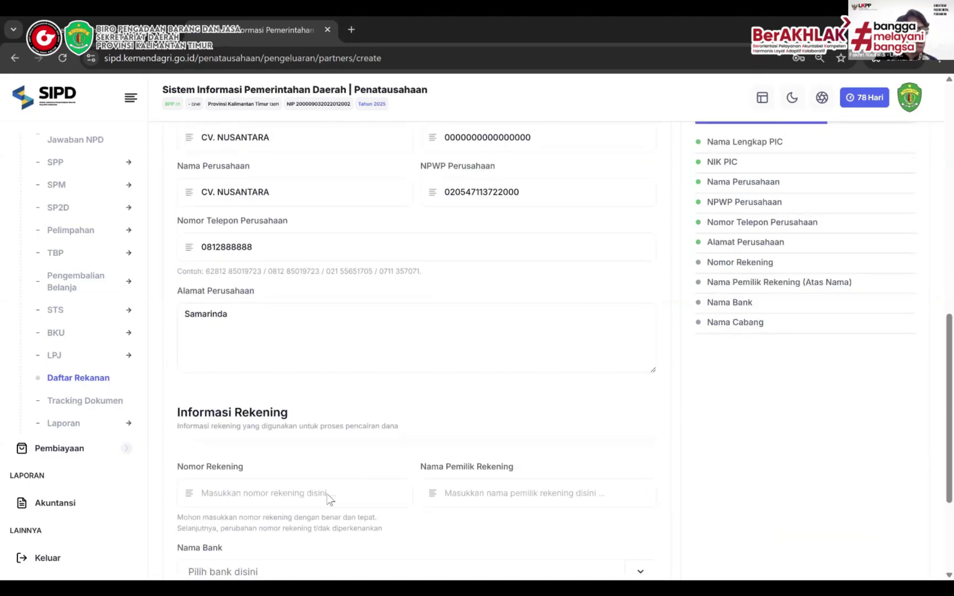
{"action": "left_click", "coordinate": [329, 498]}
{"action": "key", "text": "ctrl+v"}
{"action": "scroll", "coordinate": [478, 485], "scroll_direction": "down", "scroll_amount": 2}
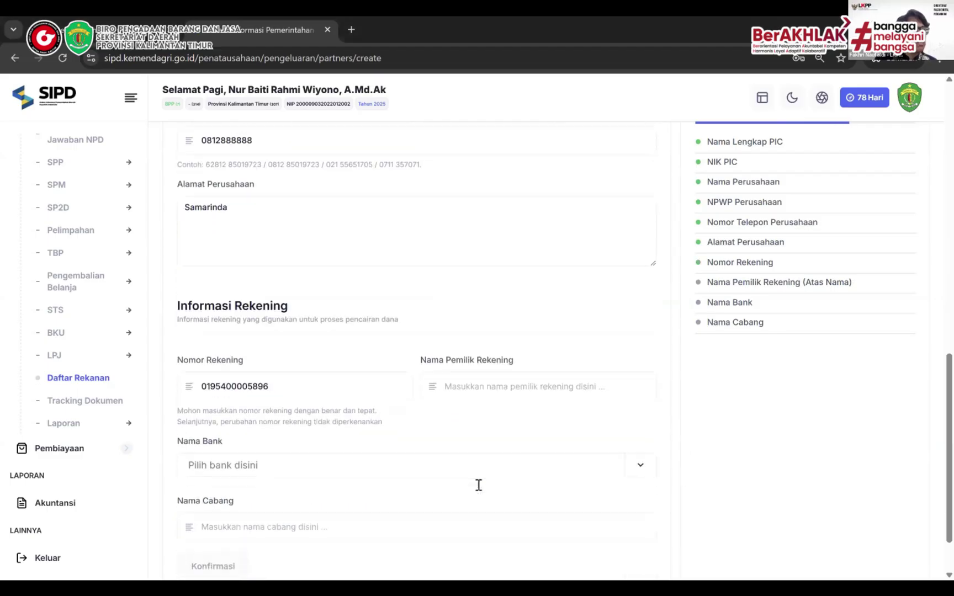
{"action": "scroll", "coordinate": [478, 485], "scroll_direction": "down", "scroll_amount": 2}
{"action": "left_click", "coordinate": [479, 311]}
{"action": "type", "text": "CV. NUSANTARA"}
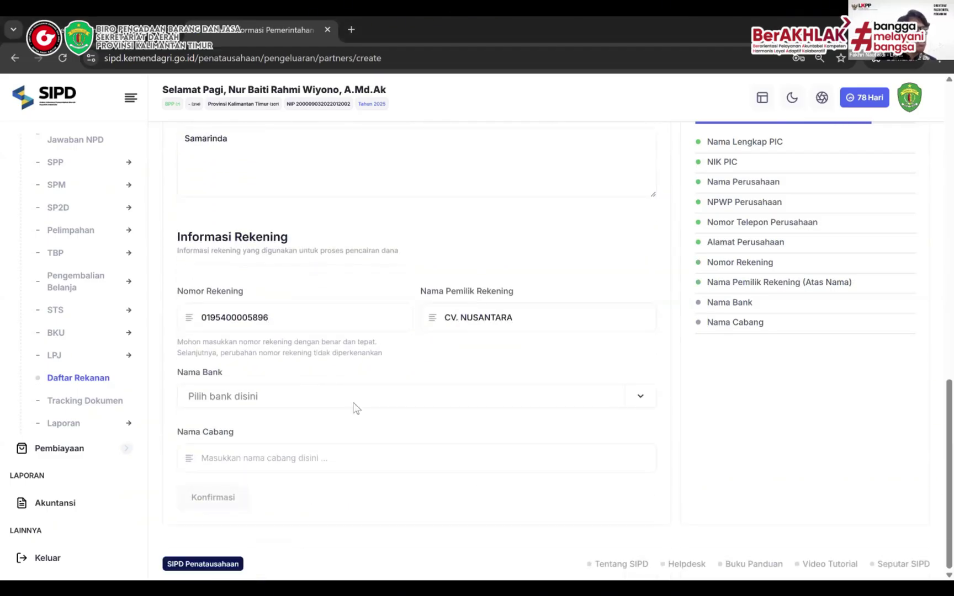
{"action": "left_click", "coordinate": [354, 406]}
{"action": "type", "text": "Kaltim"}
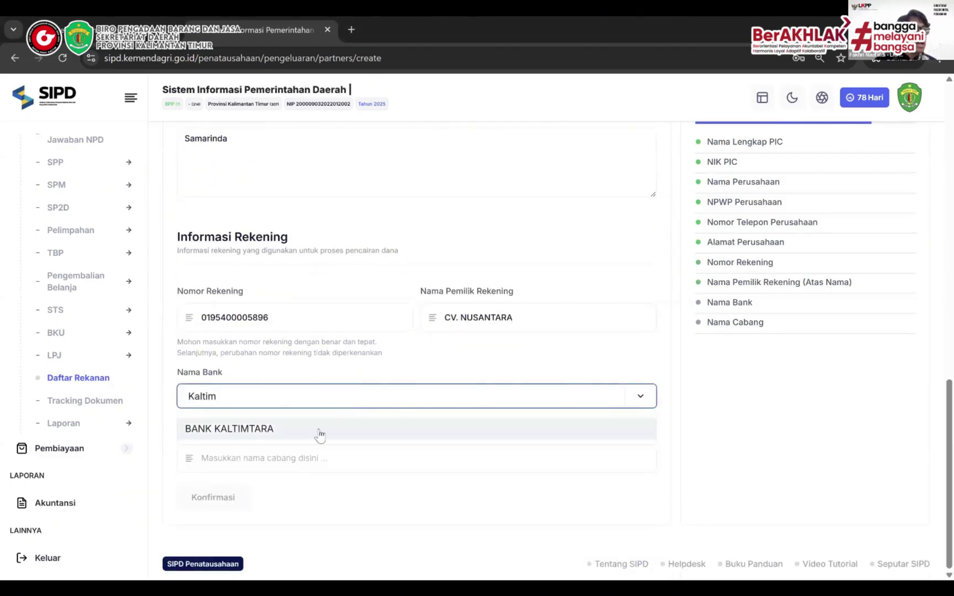
{"action": "left_click", "coordinate": [320, 435]}
{"action": "left_click", "coordinate": [305, 450]}
{"action": "type", "text": "Samarinda"}
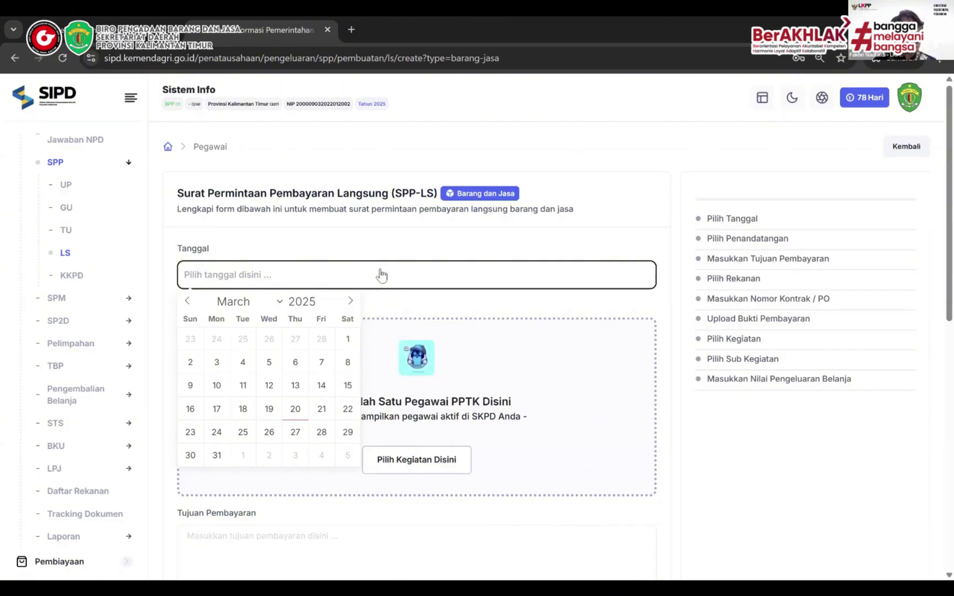
Date the SPP-LS 2025-03-20, assign the first PPTK, and enter purpose 'Belanja HVS A4 dan HVS F4 Sekretariat'
{"action": "left_click", "coordinate": [295, 408]}
{"action": "left_click", "coordinate": [431, 461]}
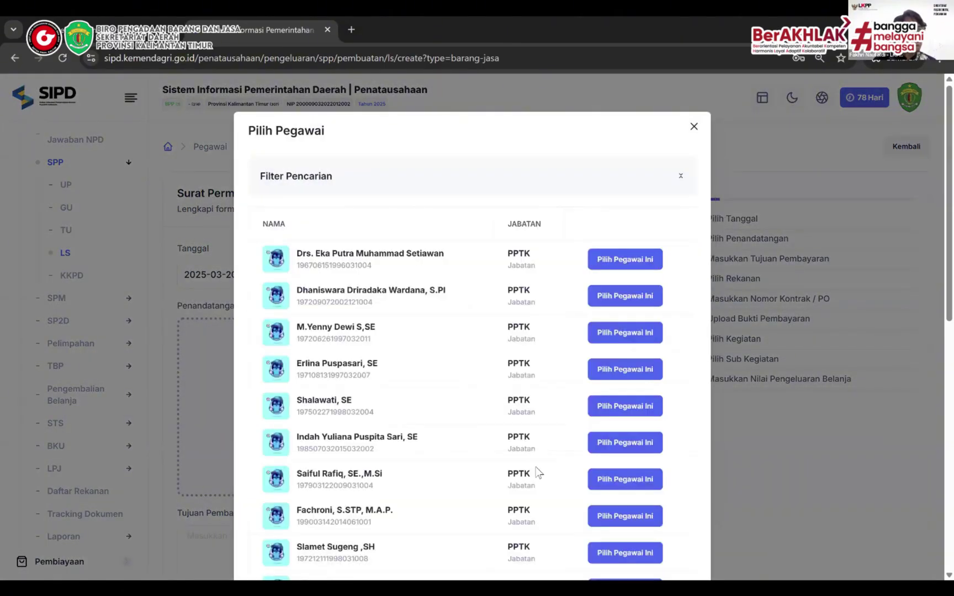
{"action": "left_click", "coordinate": [623, 258]}
{"action": "type", "text": "Belanj"}
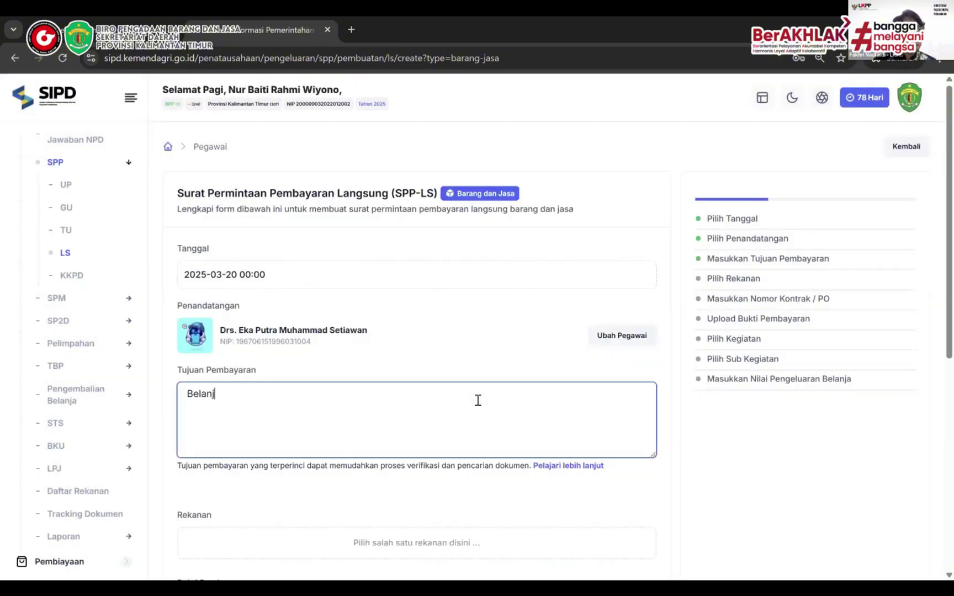
{"action": "type", "text": "a HVS A4"}
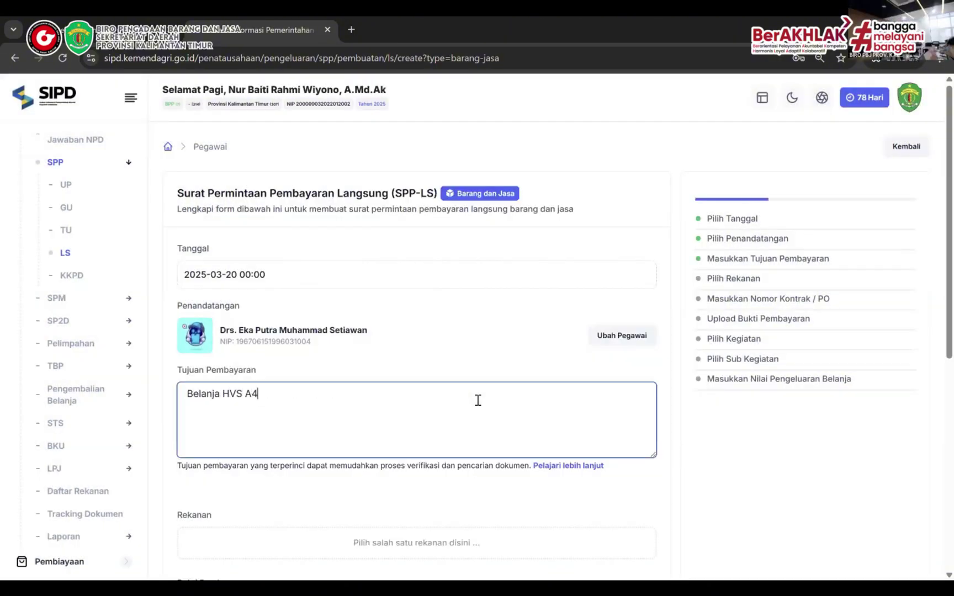
{"action": "type", "text": " dan HVS F4 Sekretari"}
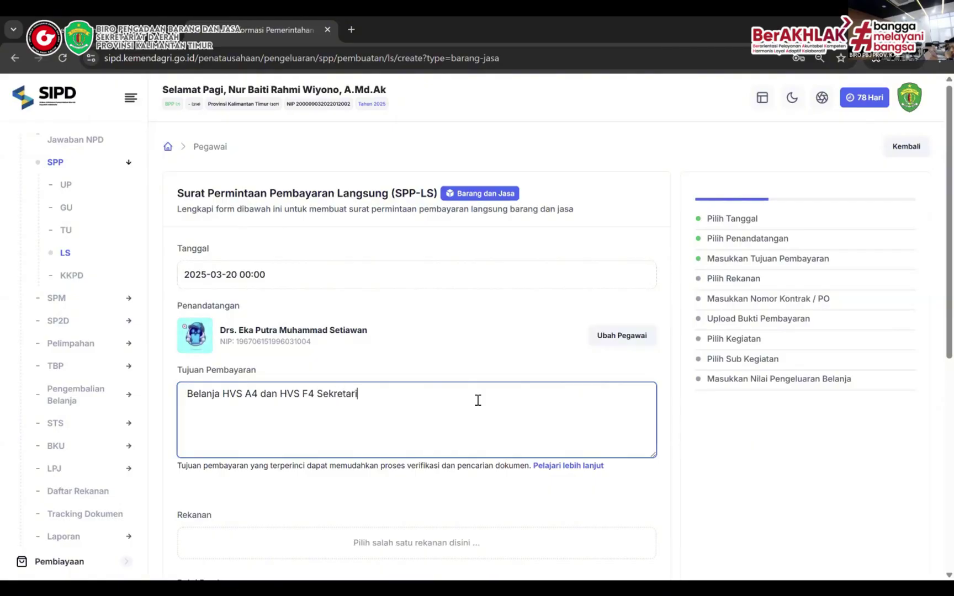
{"action": "type", "text": "at"}
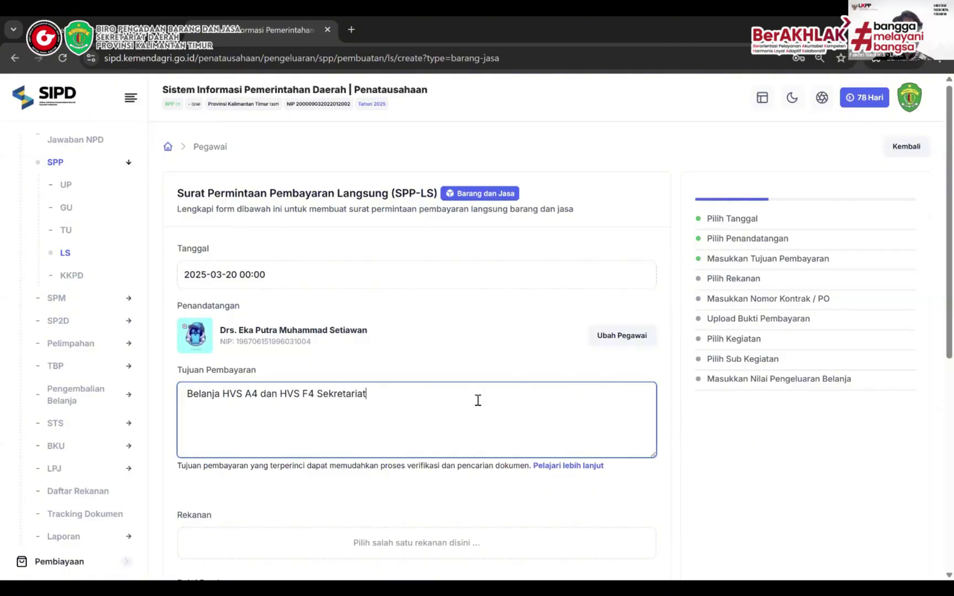
Search registered partners for 'nusantara', then go to the Daftar Rekanan page
{"action": "scroll", "coordinate": [478, 400], "scroll_direction": "down", "scroll_amount": 2}
{"action": "left_click", "coordinate": [467, 402]}
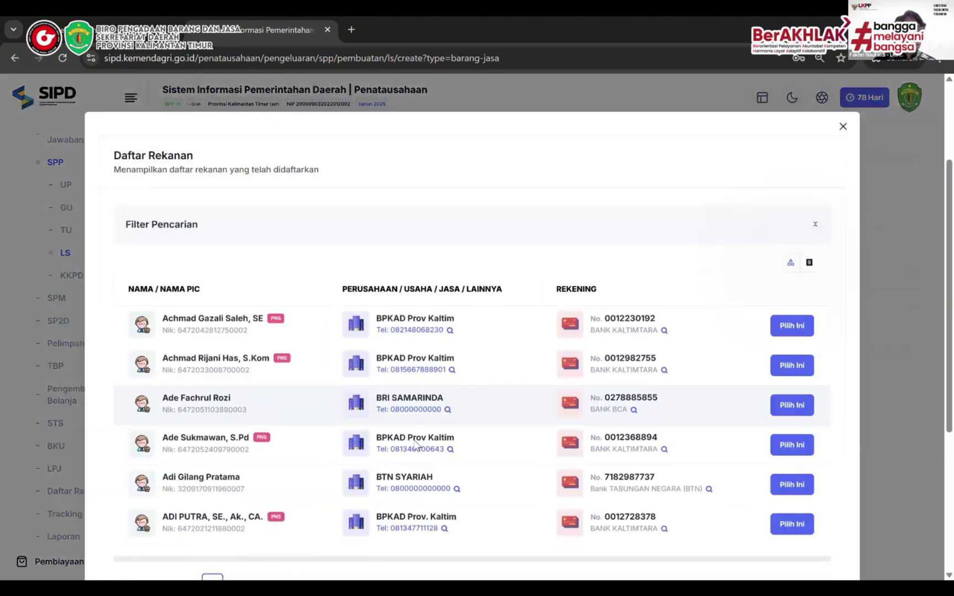
{"action": "left_click", "coordinate": [251, 300]}
{"action": "type", "text": "nusantara"}
{"action": "left_click", "coordinate": [199, 463]}
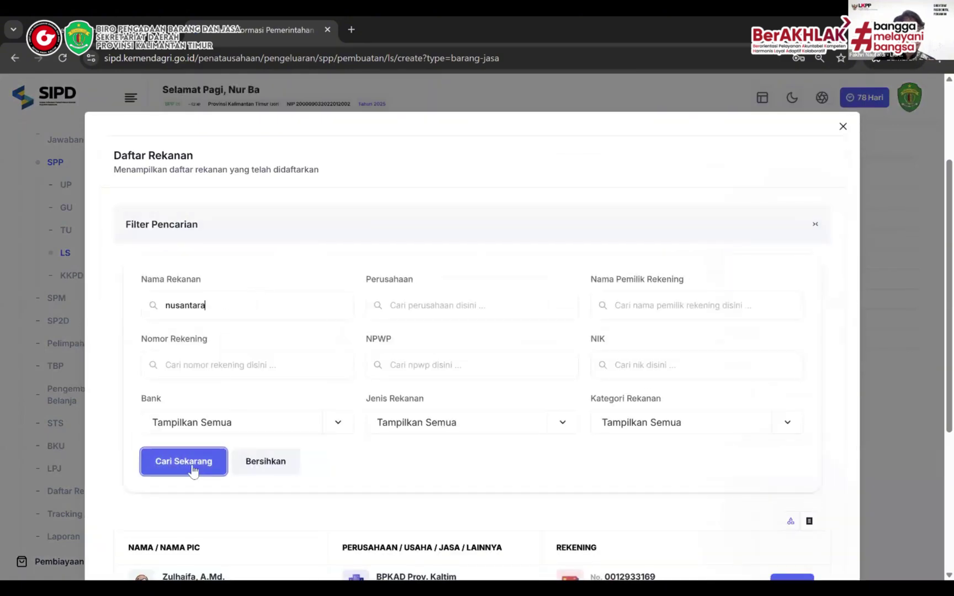
{"action": "scroll", "coordinate": [456, 409], "scroll_direction": "down", "scroll_amount": 3}
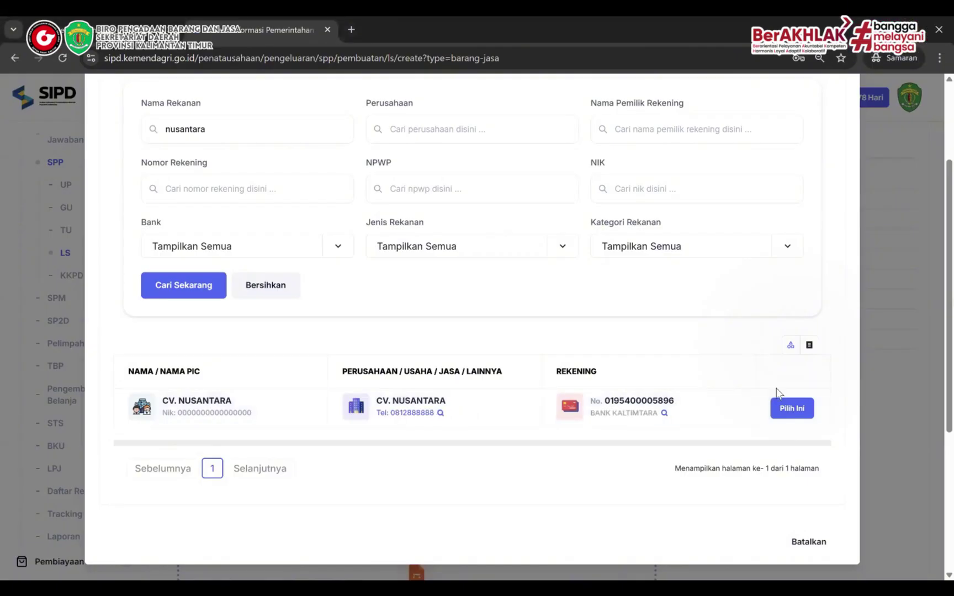
{"action": "scroll", "coordinate": [820, 280], "scroll_direction": "up", "scroll_amount": 3}
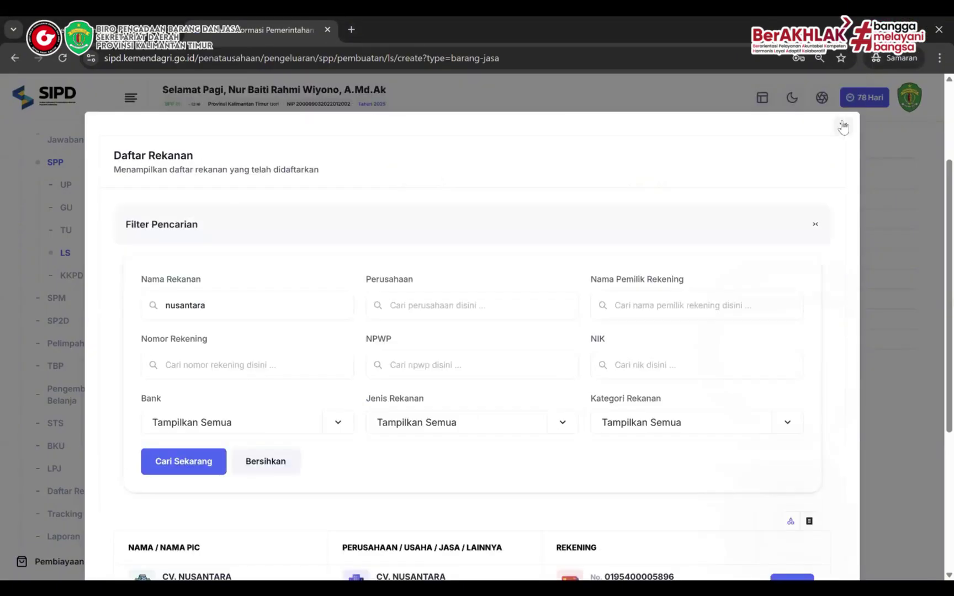
{"action": "left_click", "coordinate": [843, 127]}
{"action": "left_click", "coordinate": [78, 491]}
Search Daftar Rekanan for nusantara and open CV. NUSANTARA's partner record for editing
{"action": "left_click", "coordinate": [251, 341]}
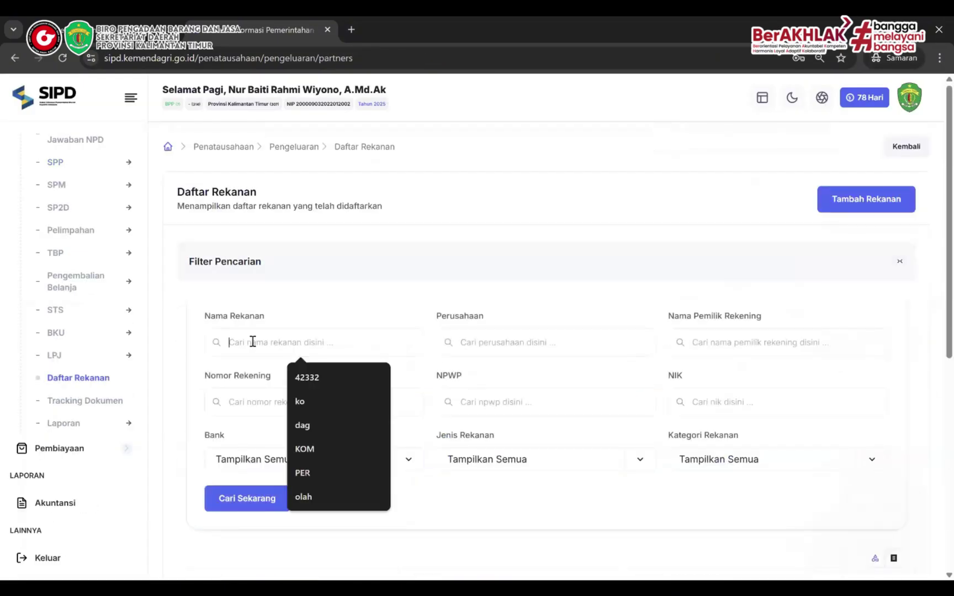
{"action": "type", "text": "nusanrara"}
{"action": "left_click", "coordinate": [280, 503]}
{"action": "scroll", "coordinate": [762, 389], "scroll_direction": "down", "scroll_amount": 3}
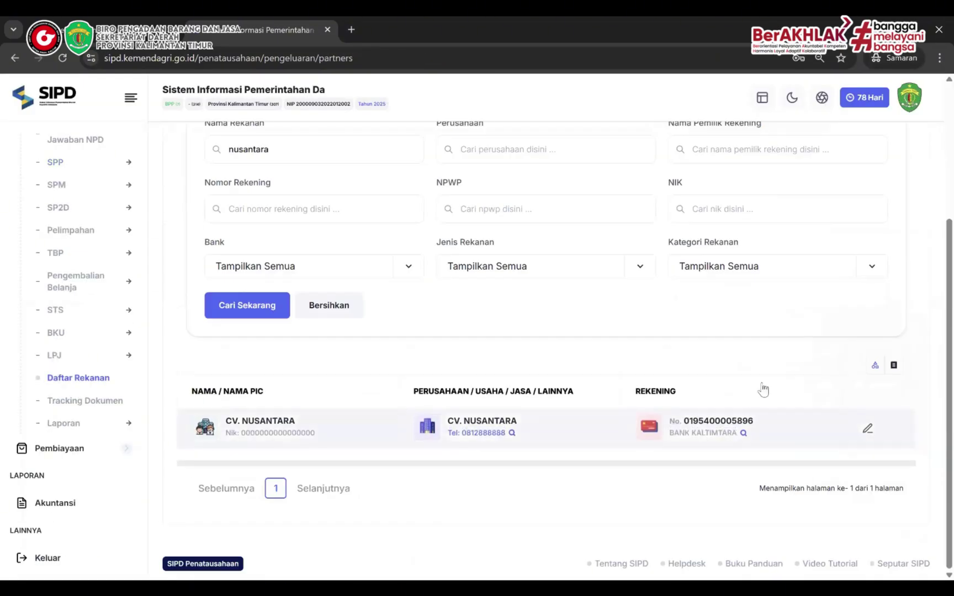
{"action": "left_click", "coordinate": [863, 429]}
{"action": "scroll", "coordinate": [560, 449], "scroll_direction": "down", "scroll_amount": 15}
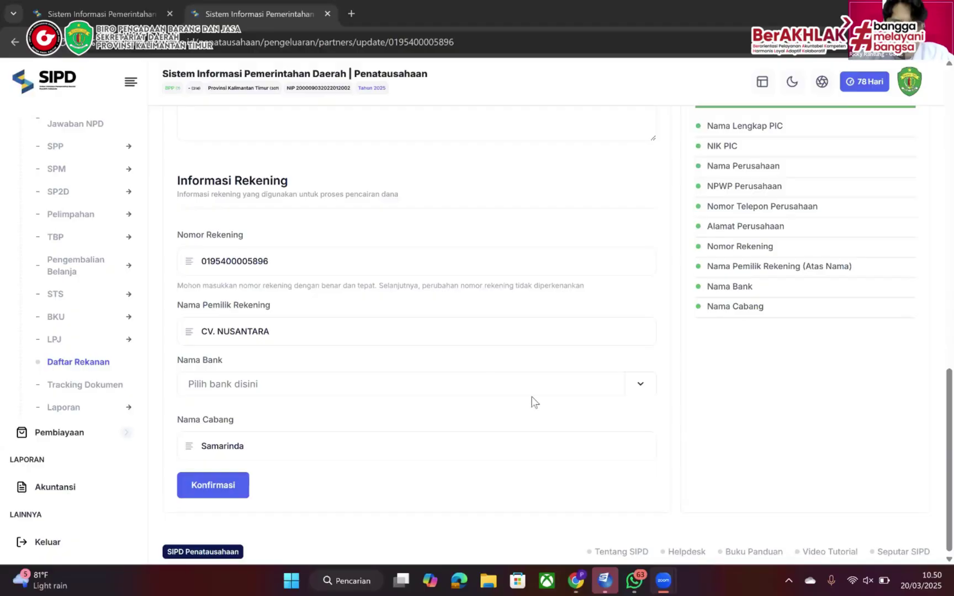
Copy the INAPROC payment code and paste it over the partner's account number
{"action": "key", "text": "alt+Tab"}
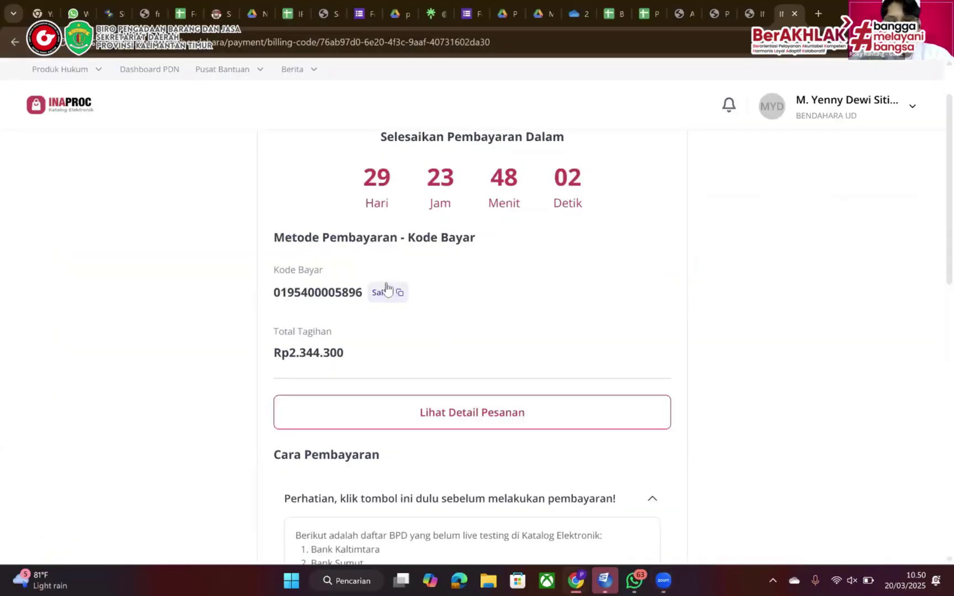
{"action": "left_click", "coordinate": [386, 291]}
{"action": "key", "text": "alt+Tab"}
{"action": "double_click", "coordinate": [328, 270]}
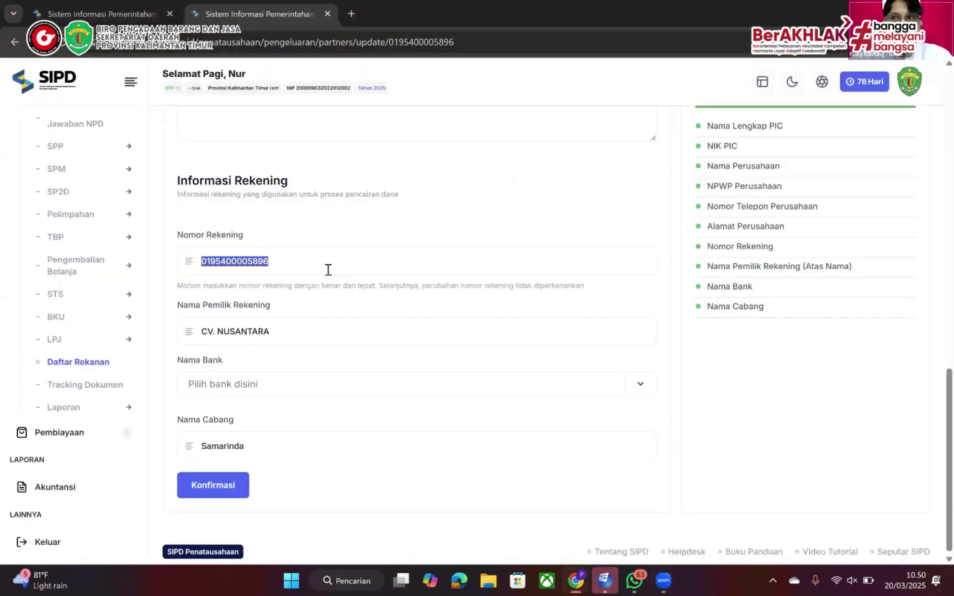
{"action": "key", "text": "ctrl+v"}
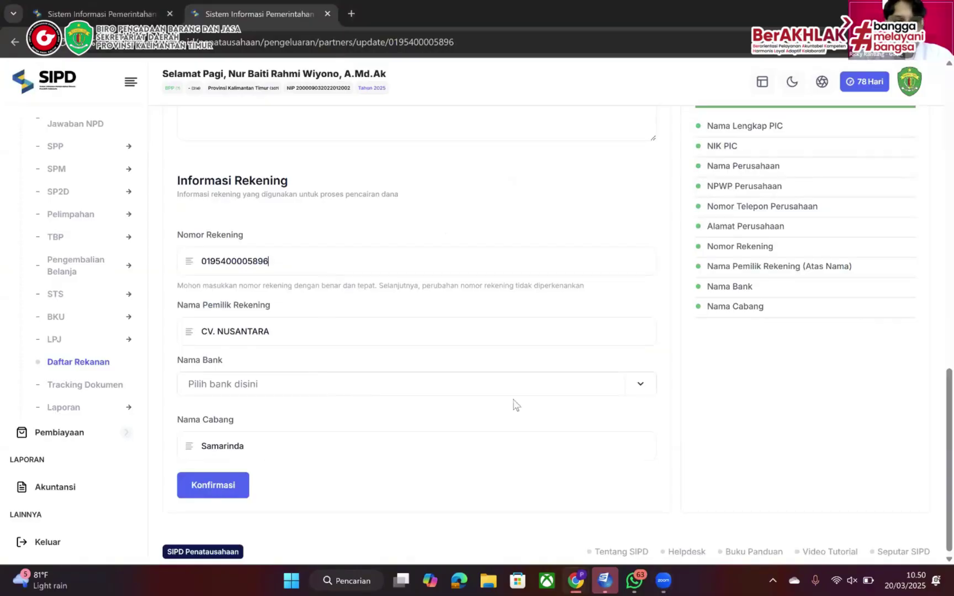
Check the account in INAPROC, then save CV. NUSANTARA's bank as BANK KALTIMTARA
{"action": "key", "text": "alt+Tab"}
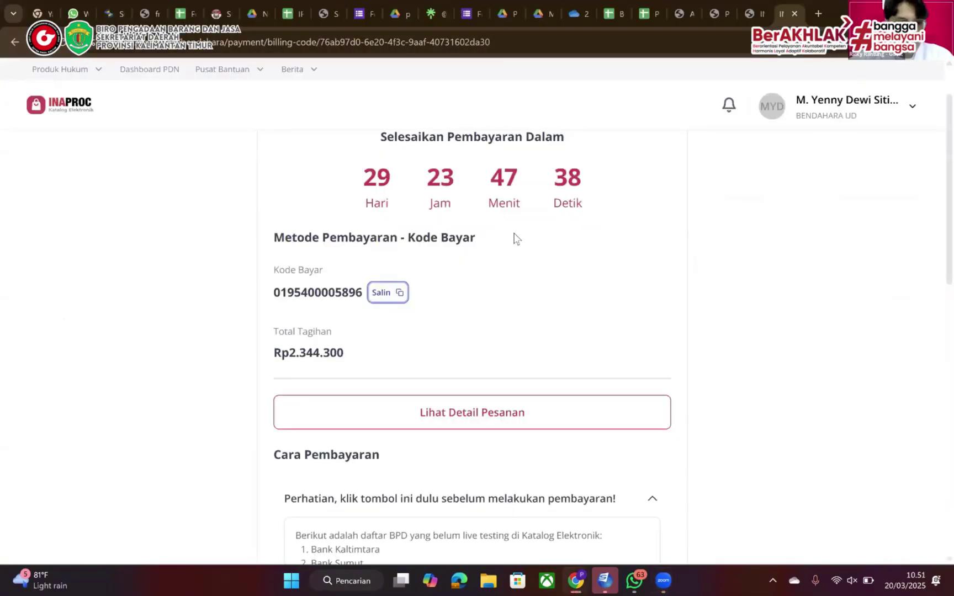
{"action": "key", "text": "alt+Tab"}
{"action": "left_click", "coordinate": [347, 390]}
{"action": "type", "text": "kaltim"}
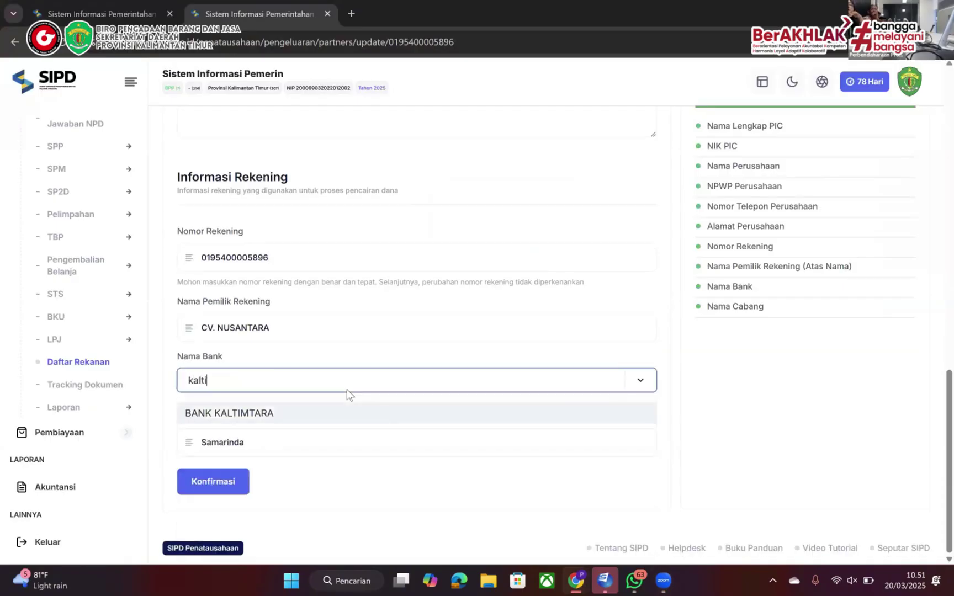
{"action": "left_click", "coordinate": [439, 420]}
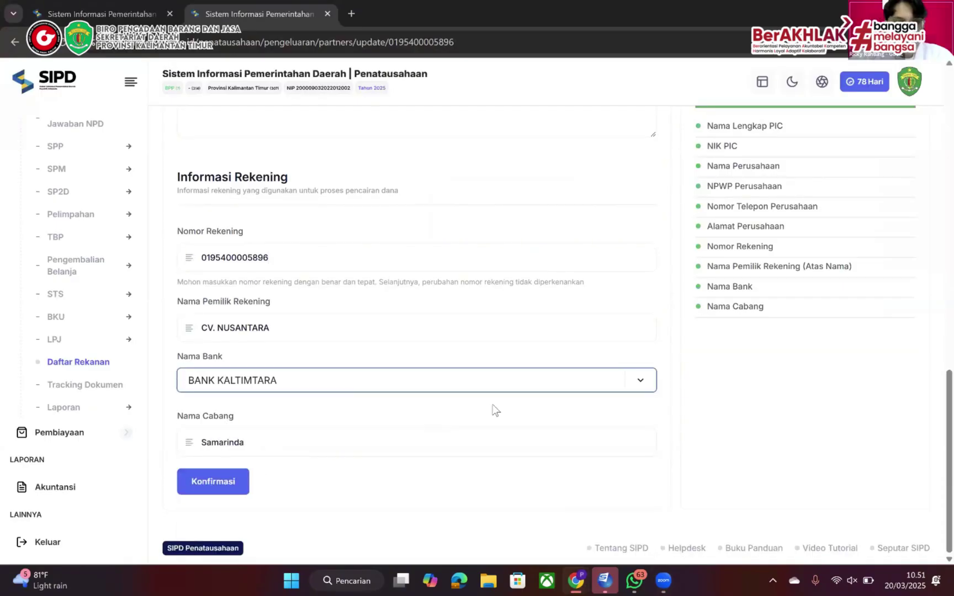
{"action": "scroll", "coordinate": [493, 409], "scroll_direction": "up", "scroll_amount": 2}
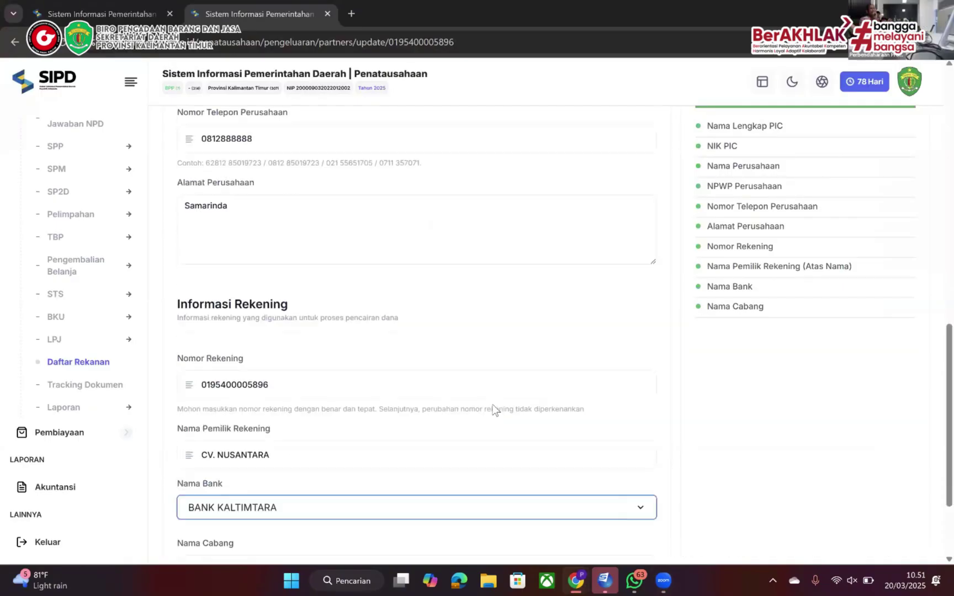
{"action": "scroll", "coordinate": [492, 405], "scroll_direction": "down", "scroll_amount": 2}
{"action": "left_click", "coordinate": [231, 482]}
{"action": "left_click", "coordinate": [491, 508]}
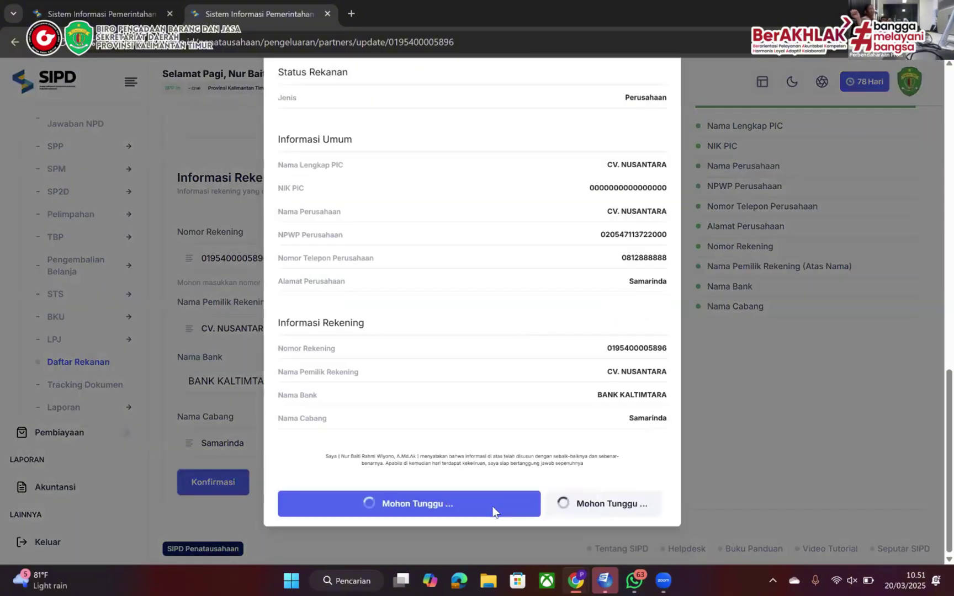
Go to the SPP LS list under the SPP section
{"action": "scroll", "coordinate": [111, 243], "scroll_direction": "up", "scroll_amount": 2}
{"action": "left_click", "coordinate": [99, 254]}
{"action": "left_click", "coordinate": [68, 345]}
Start a Barang dan Jasa SPP-LS dated 20 March 2025 with signer and purpose 'Belanja HVS A4 dan HVS F'
{"action": "left_click", "coordinate": [874, 186]}
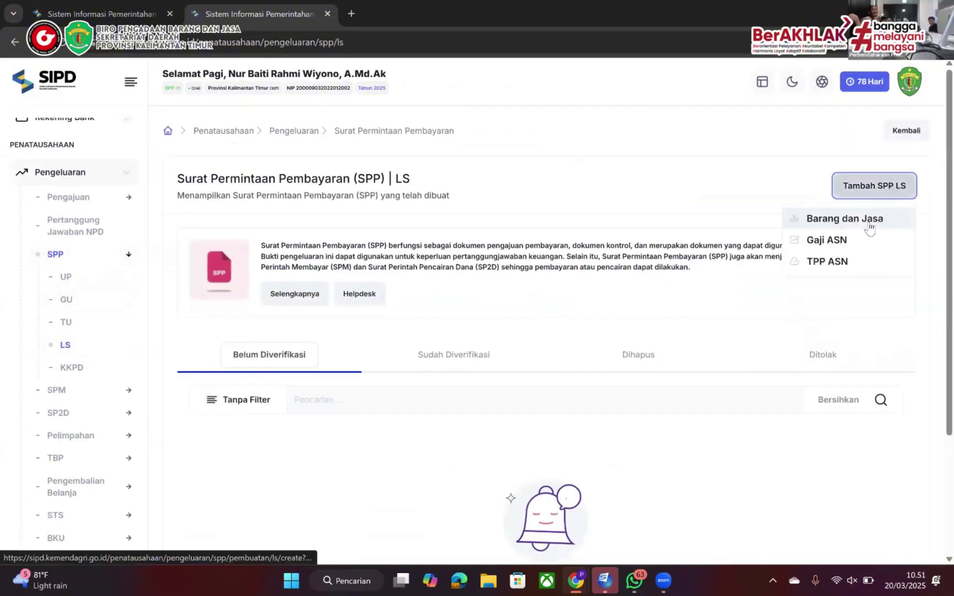
{"action": "left_click", "coordinate": [869, 222]}
{"action": "left_click", "coordinate": [387, 258]}
{"action": "left_click", "coordinate": [300, 395]}
{"action": "left_click", "coordinate": [417, 444]}
{"action": "left_click", "coordinate": [652, 231]}
{"action": "scroll", "coordinate": [468, 319], "scroll_direction": "down", "scroll_amount": 2}
{"action": "left_click", "coordinate": [467, 319]}
{"action": "type", "text": "Belanja"}
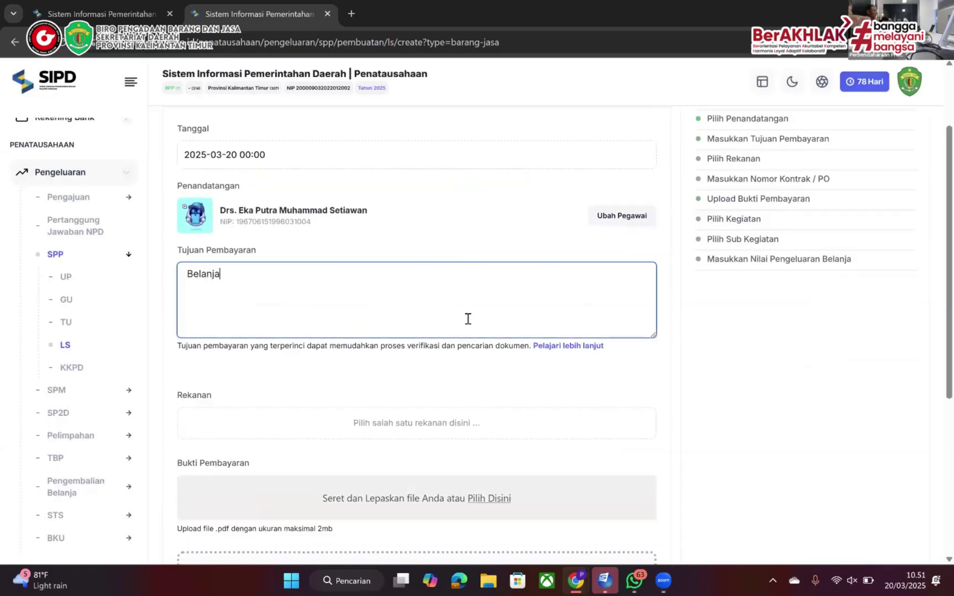
{"action": "type", "text": " HVS A4 dan HVS F4 Sekretariat"}
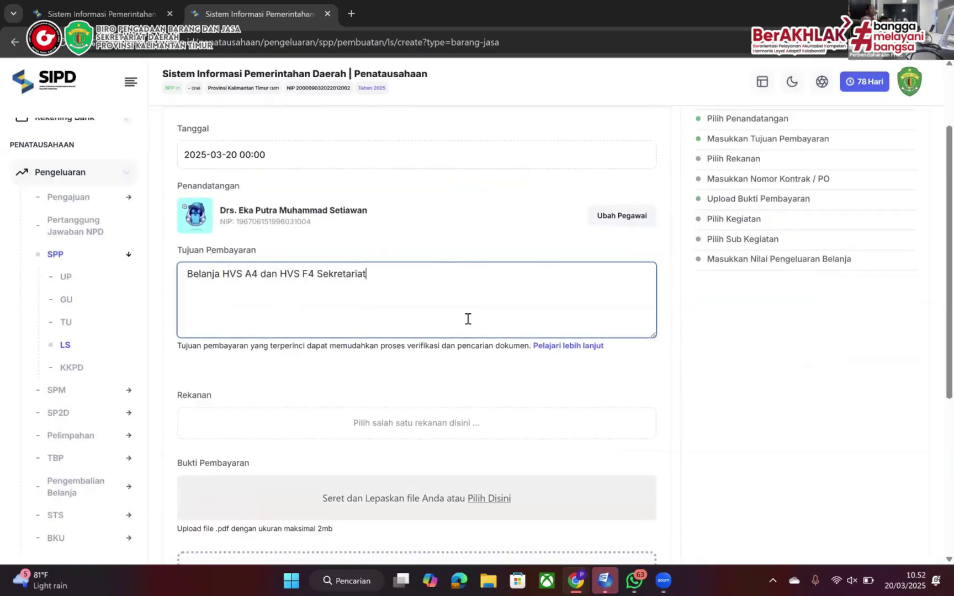
Select CV. NUSANTARA as the partner and choose the Penyediaan Jasa Penunjang activity
{"action": "left_click", "coordinate": [417, 423]}
{"action": "left_click", "coordinate": [190, 209]}
{"action": "left_click", "coordinate": [199, 284]}
{"action": "type", "text": "nusantara"}
{"action": "left_click", "coordinate": [182, 448]}
{"action": "scroll", "coordinate": [778, 390], "scroll_direction": "down", "scroll_amount": 3}
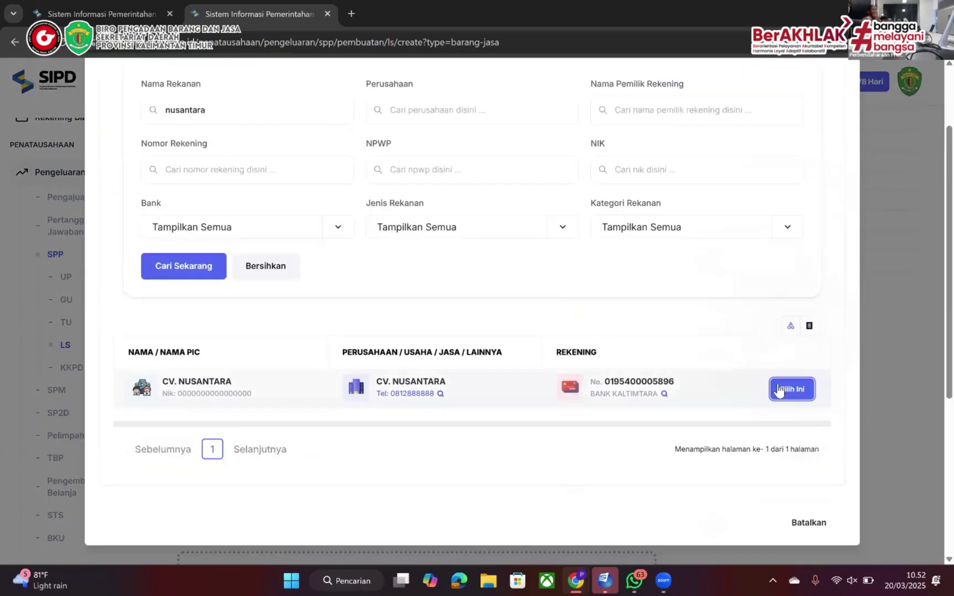
{"action": "left_click", "coordinate": [779, 389]}
{"action": "scroll", "coordinate": [532, 379], "scroll_direction": "down", "scroll_amount": 4}
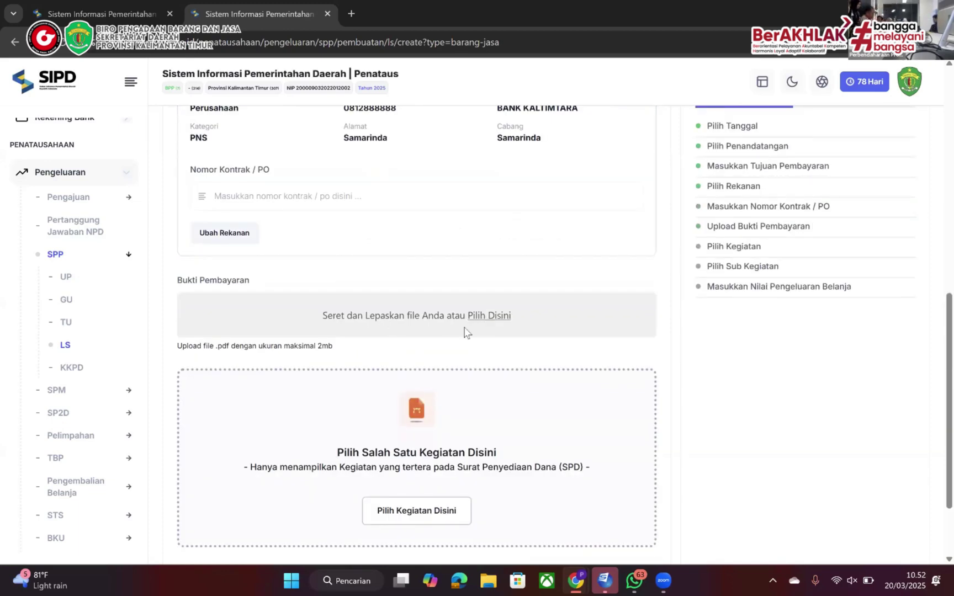
{"action": "left_click", "coordinate": [438, 510]}
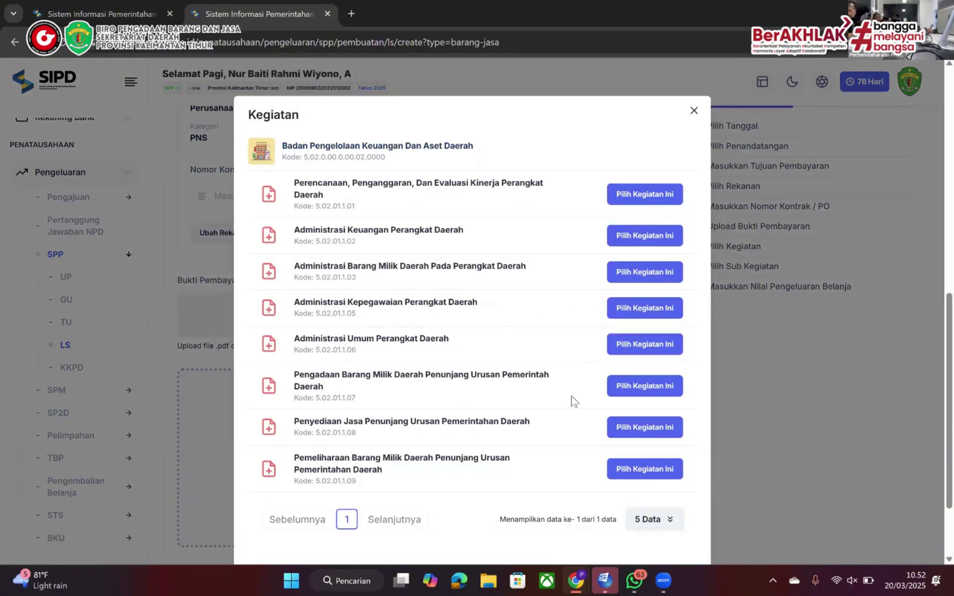
{"action": "left_click", "coordinate": [610, 426]}
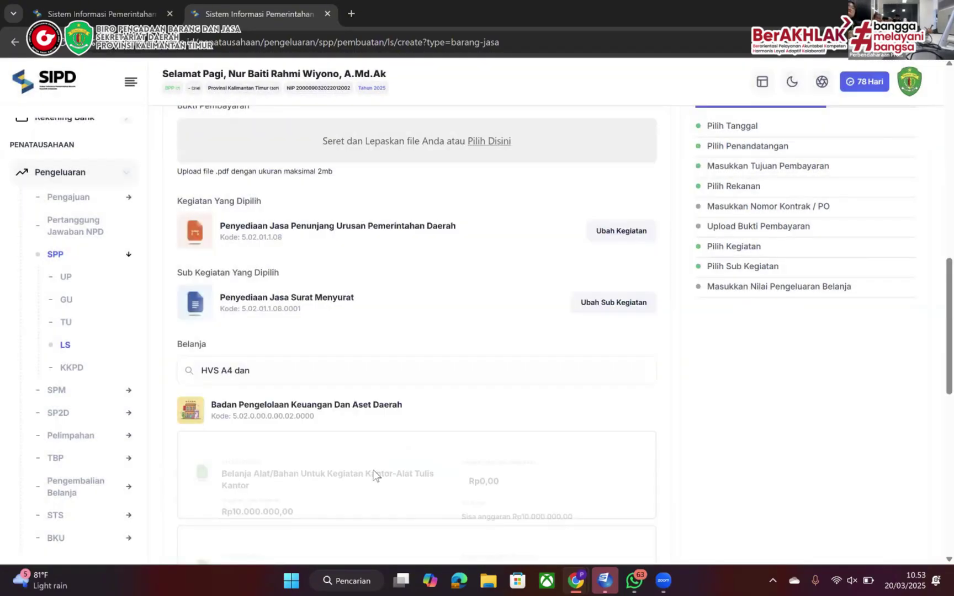
Enter 2641800 on Kertas Dan Cover, then clear it back to Rp0,00 after the over-budget warning
{"action": "scroll", "coordinate": [371, 476], "scroll_direction": "down", "scroll_amount": 4}
{"action": "left_click", "coordinate": [515, 365]}
{"action": "type", "text": "2641800"}
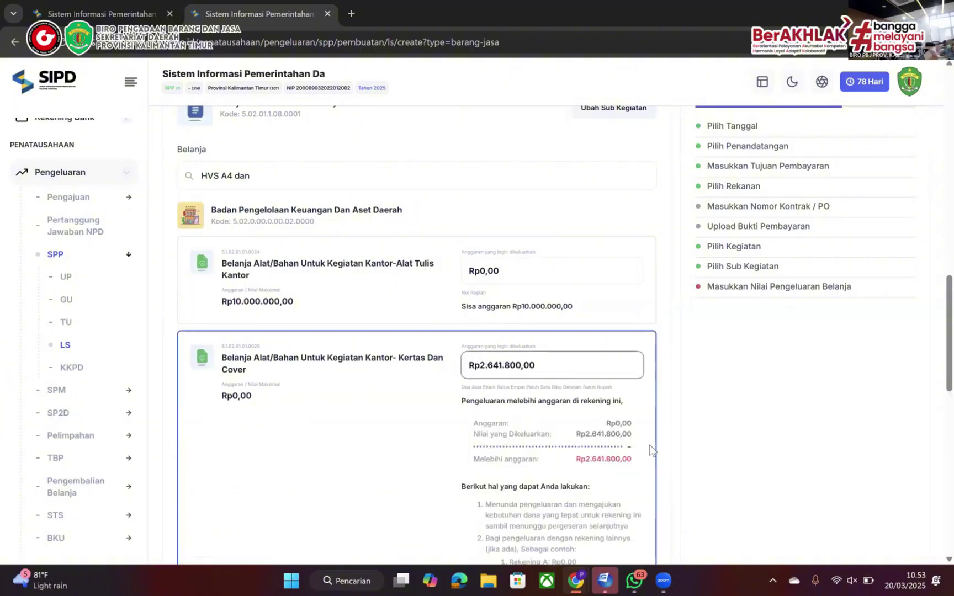
{"action": "scroll", "coordinate": [650, 449], "scroll_direction": "down", "scroll_amount": 4}
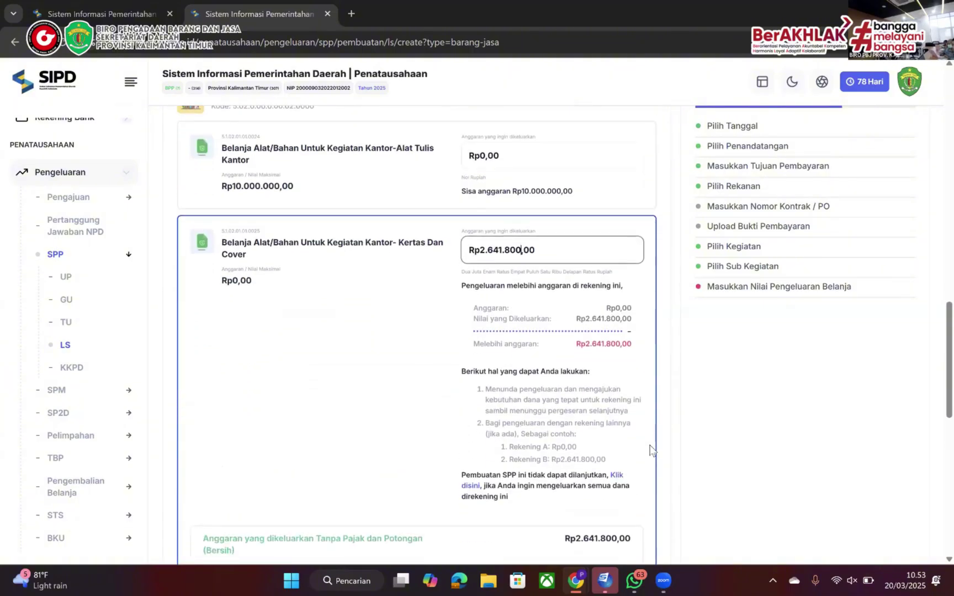
{"action": "scroll", "coordinate": [651, 447], "scroll_direction": "up", "scroll_amount": 1}
{"action": "double_click", "coordinate": [557, 204]}
{"action": "key", "text": "BackSpace"}
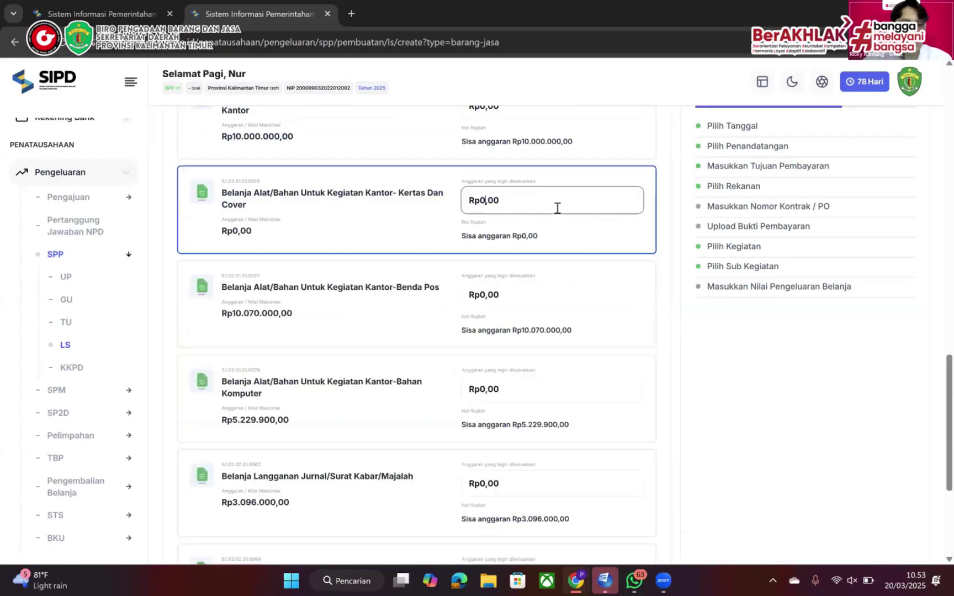
{"action": "scroll", "coordinate": [555, 208], "scroll_direction": "down", "scroll_amount": 3}
{"action": "scroll", "coordinate": [510, 343], "scroll_direction": "up", "scroll_amount": 7}
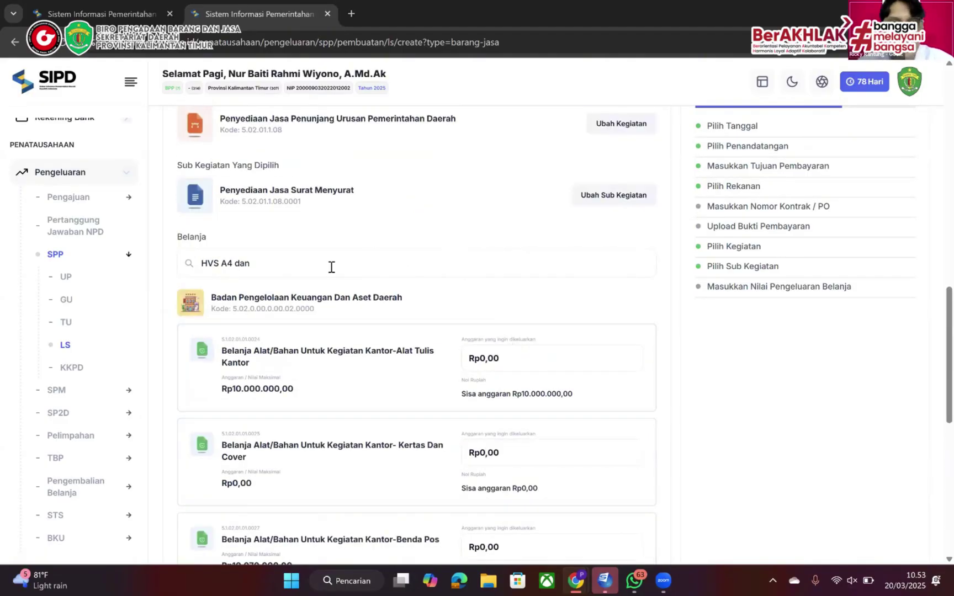
Clear the 'HVS A4 dan' Belanja search and switch to another browser window
{"action": "triple_click", "coordinate": [331, 267]}
{"action": "key", "text": "BackSpace"}
{"action": "scroll", "coordinate": [331, 267], "scroll_direction": "up", "scroll_amount": 2}
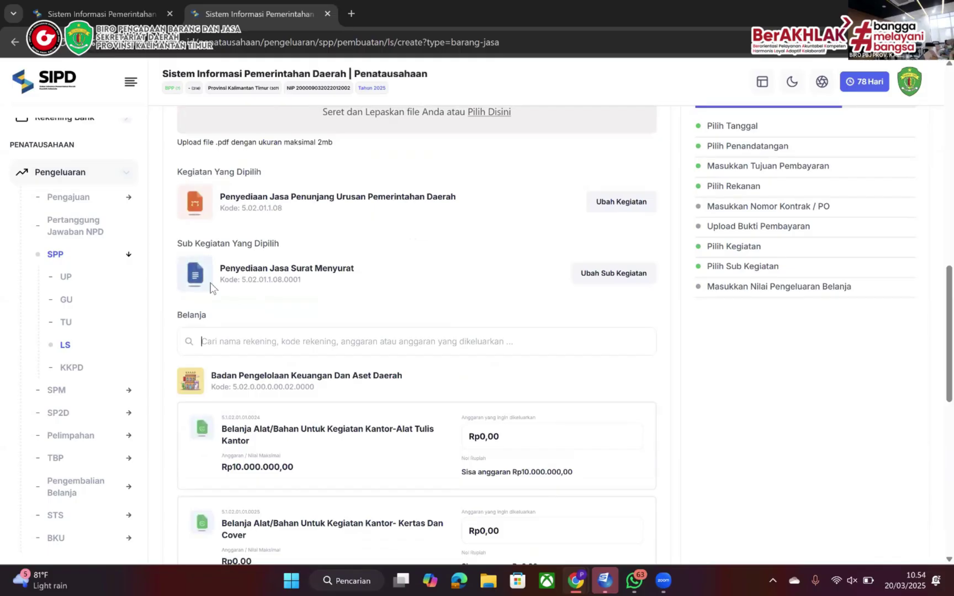
{"action": "scroll", "coordinate": [251, 251], "scroll_direction": "down", "scroll_amount": 3}
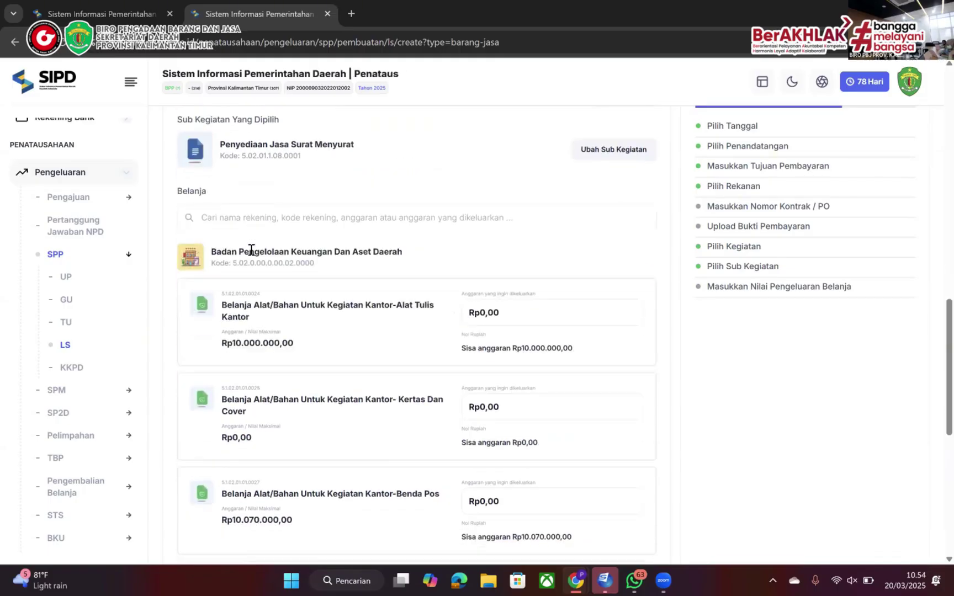
{"action": "scroll", "coordinate": [251, 249], "scroll_direction": "down", "scroll_amount": 8}
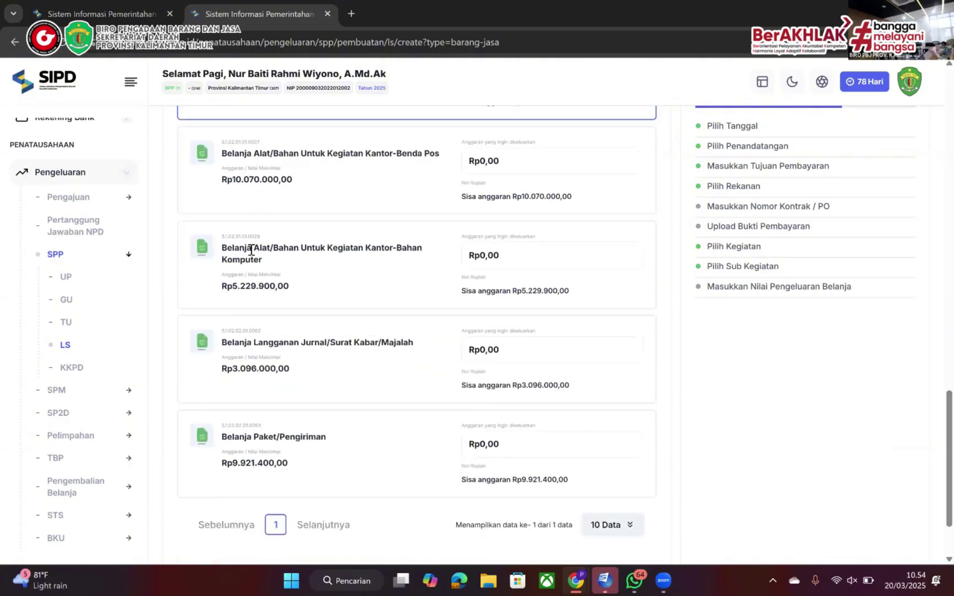
{"action": "scroll", "coordinate": [251, 251], "scroll_direction": "up", "scroll_amount": 3}
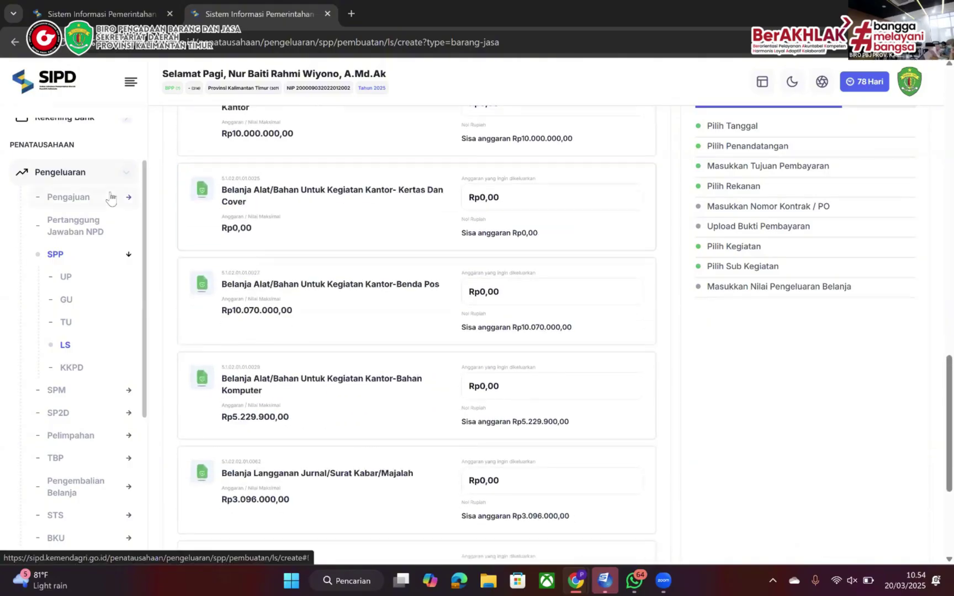
{"action": "key", "text": "alt+Tab"}
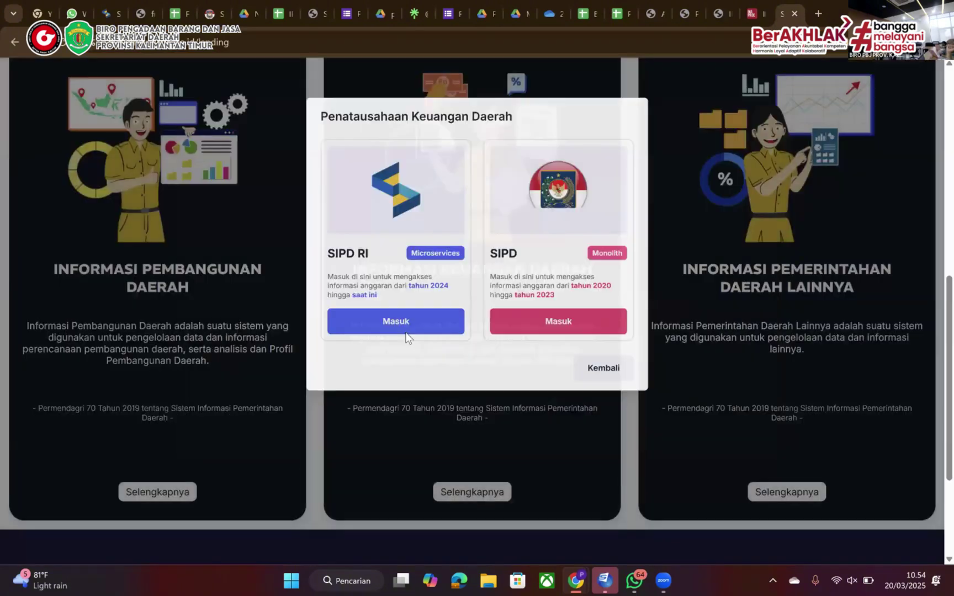
Open the SIPD portal in a new tab and move to the window with a fresh SPP-LS form
{"action": "left_click", "coordinate": [405, 332]}
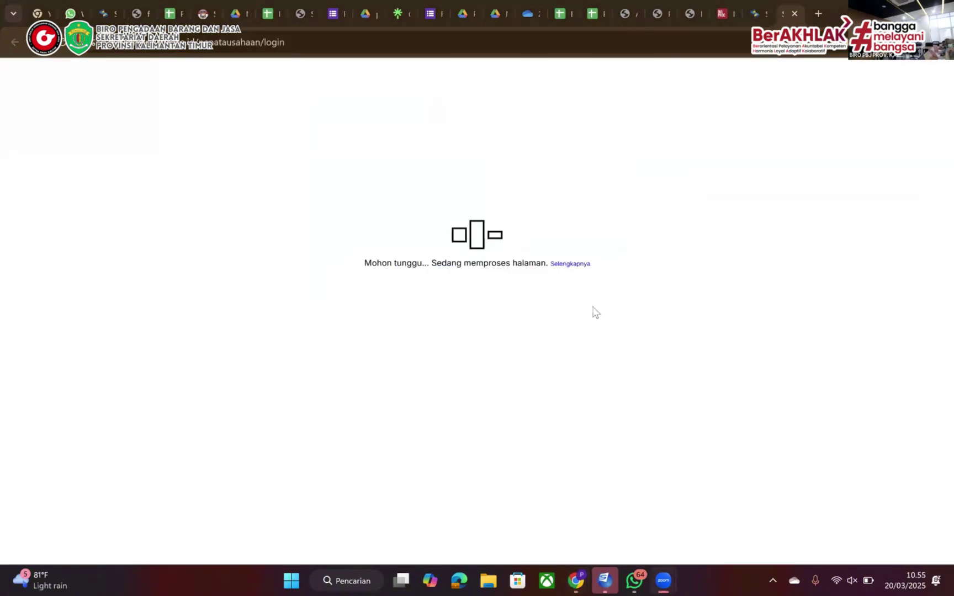
{"action": "key", "text": "alt+Tab"}
{"action": "scroll", "coordinate": [440, 331], "scroll_direction": "up", "scroll_amount": 15}
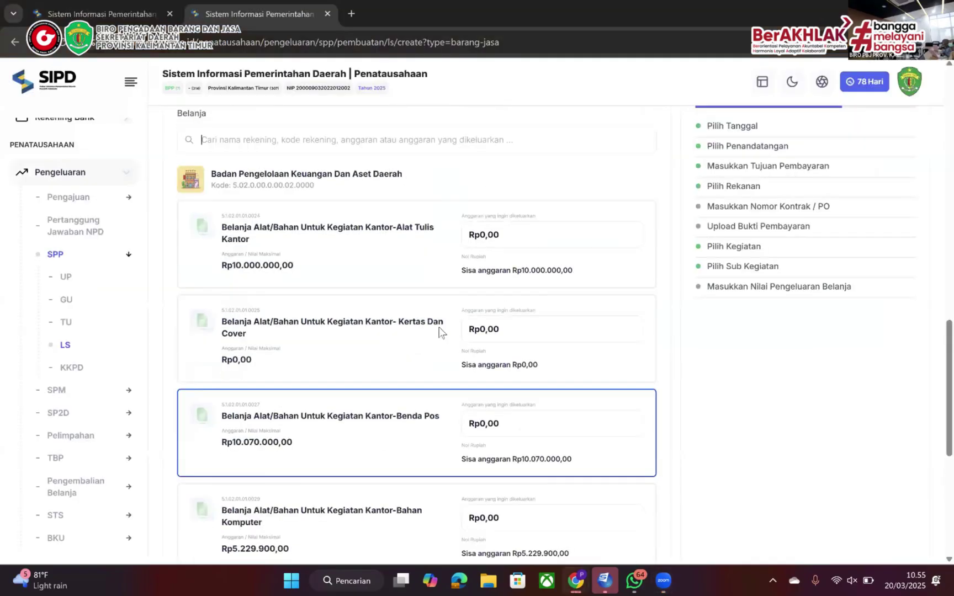
{"action": "left_click_drag", "start_coordinate": [395, 383], "coordinate": [186, 378]}
{"action": "key", "text": "ctrl+c"}
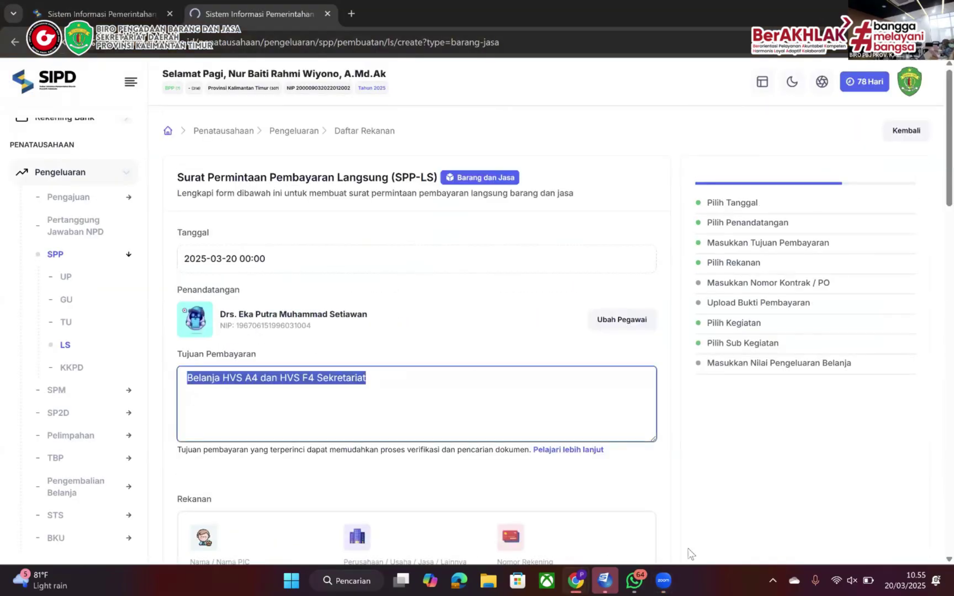
{"action": "key", "text": "alt+Tab"}
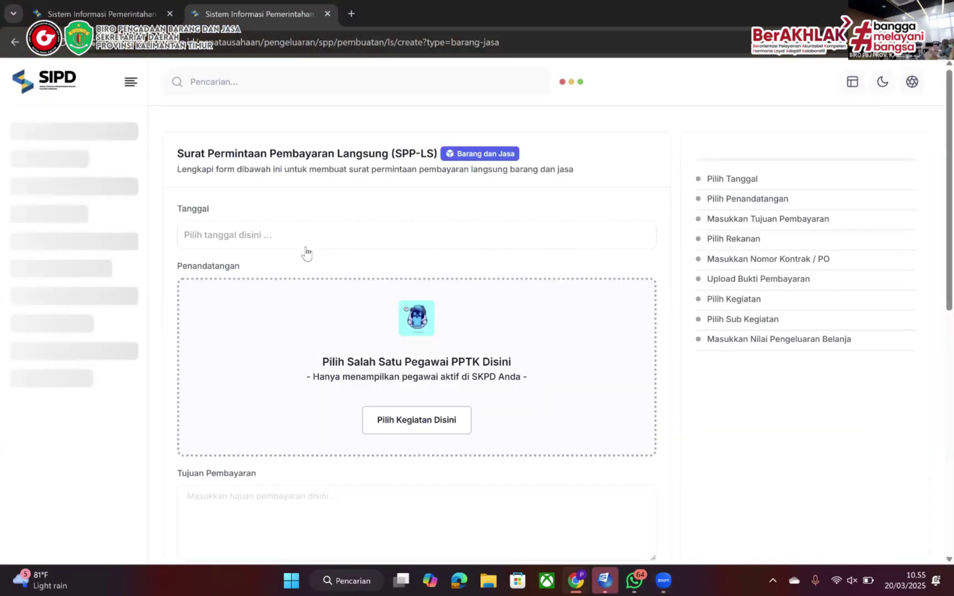
Fill the fresh SPP-LS with its date, signing official and the pasted payment purpose
{"action": "left_click", "coordinate": [305, 248]}
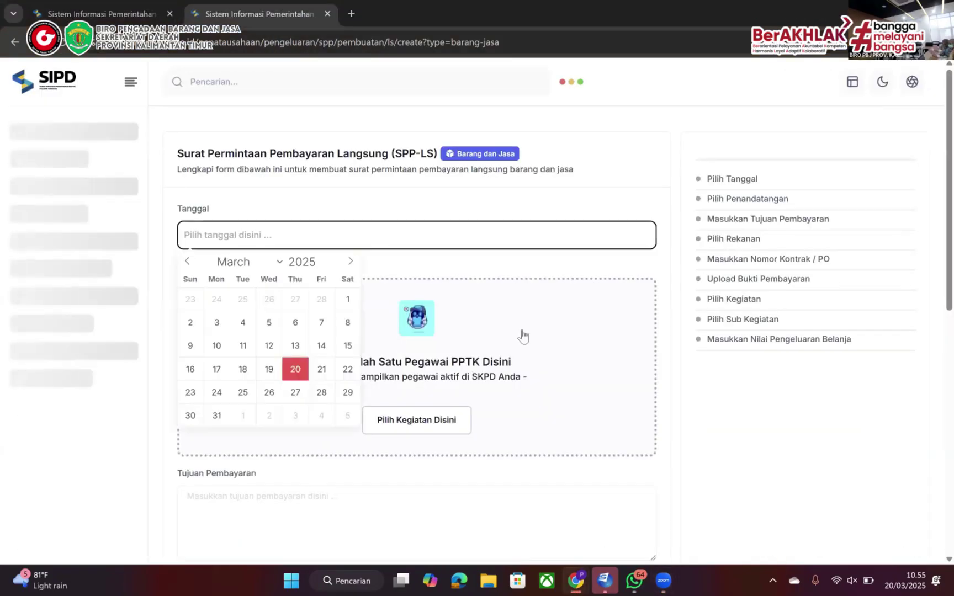
{"action": "left_click", "coordinate": [398, 442]}
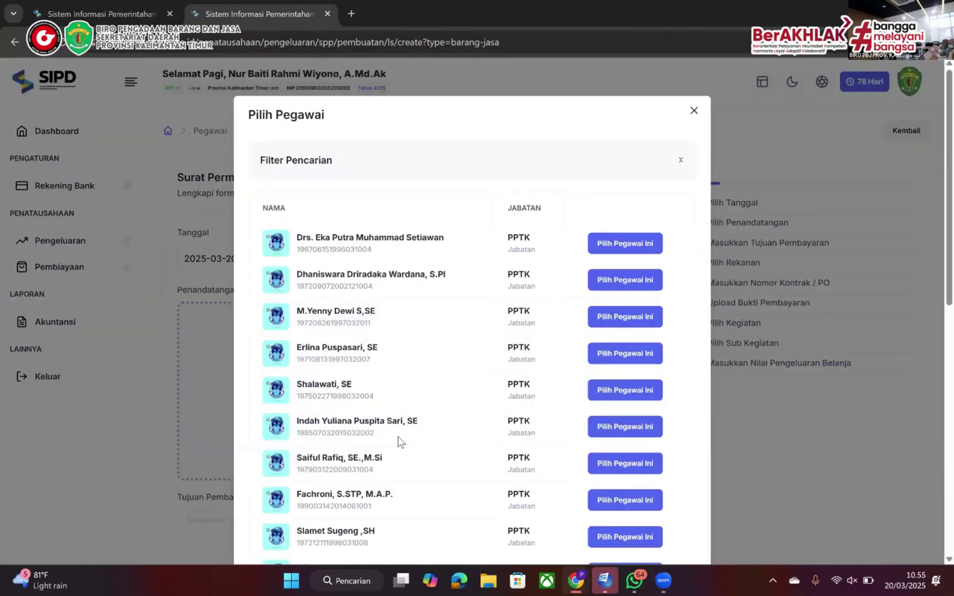
{"action": "left_click", "coordinate": [594, 249]}
{"action": "left_click", "coordinate": [353, 389]}
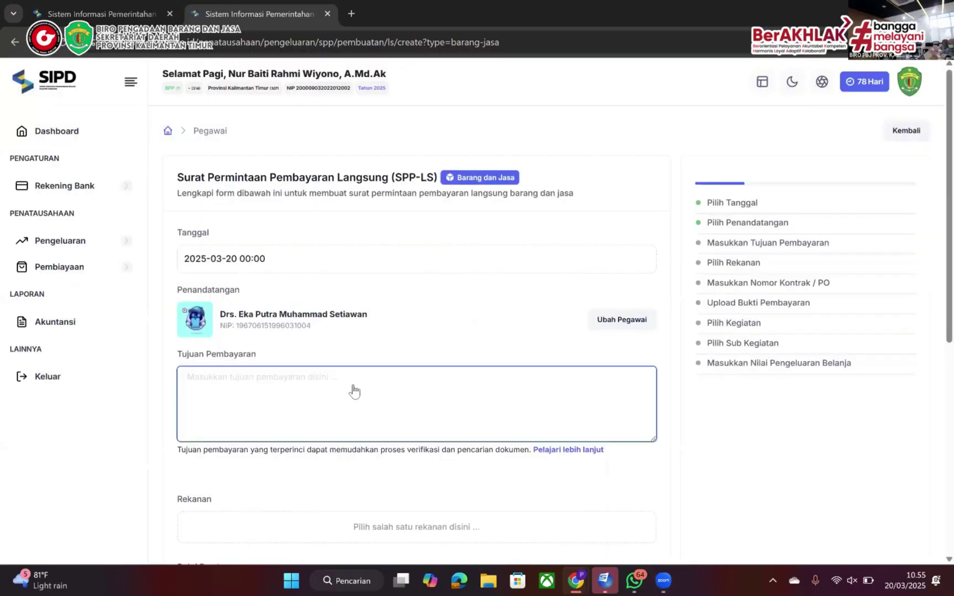
{"action": "key", "text": "ctrl+v"}
{"action": "scroll", "coordinate": [354, 390], "scroll_direction": "down", "scroll_amount": 3}
{"action": "left_click", "coordinate": [324, 356]}
Search partners for nusantara and select CV. NUSANTARA
{"action": "left_click", "coordinate": [814, 210]}
{"action": "left_click", "coordinate": [191, 286]}
{"action": "type", "text": "rekanan"}
{"action": "key", "text": "BackSpace"}
{"action": "key", "text": "BackSpace"}
{"action": "key", "text": "BackSpace"}
{"action": "key", "text": "BackSpace"}
{"action": "key", "text": "BackSpace"}
{"action": "key", "text": "BackSpace"}
{"action": "key", "text": "BackSpace"}
{"action": "type", "text": "nusantara"}
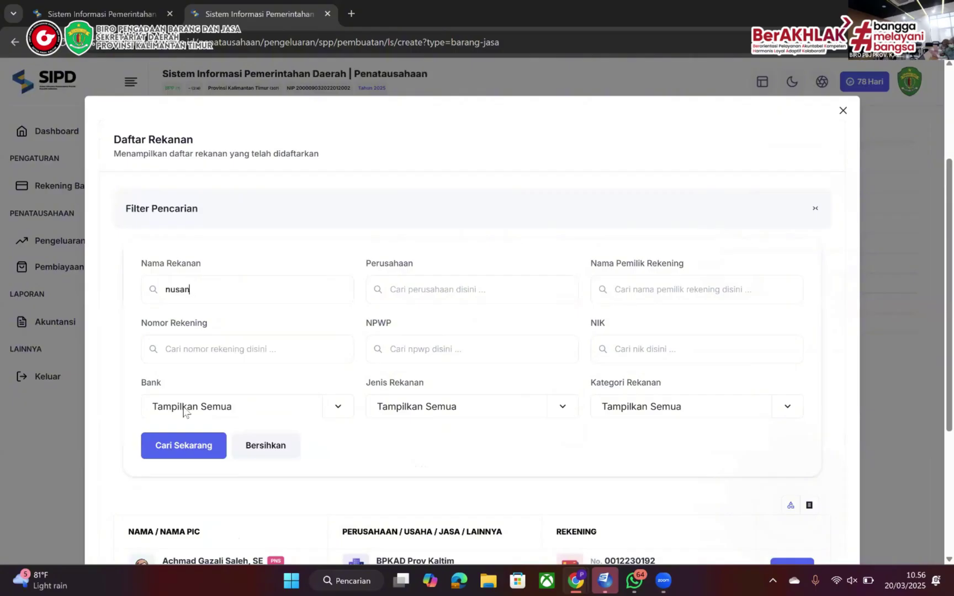
{"action": "left_click", "coordinate": [186, 445]}
{"action": "scroll", "coordinate": [290, 422], "scroll_direction": "down", "scroll_amount": 4}
{"action": "left_click", "coordinate": [779, 397]}
{"action": "scroll", "coordinate": [462, 511], "scroll_direction": "down", "scroll_amount": 7}
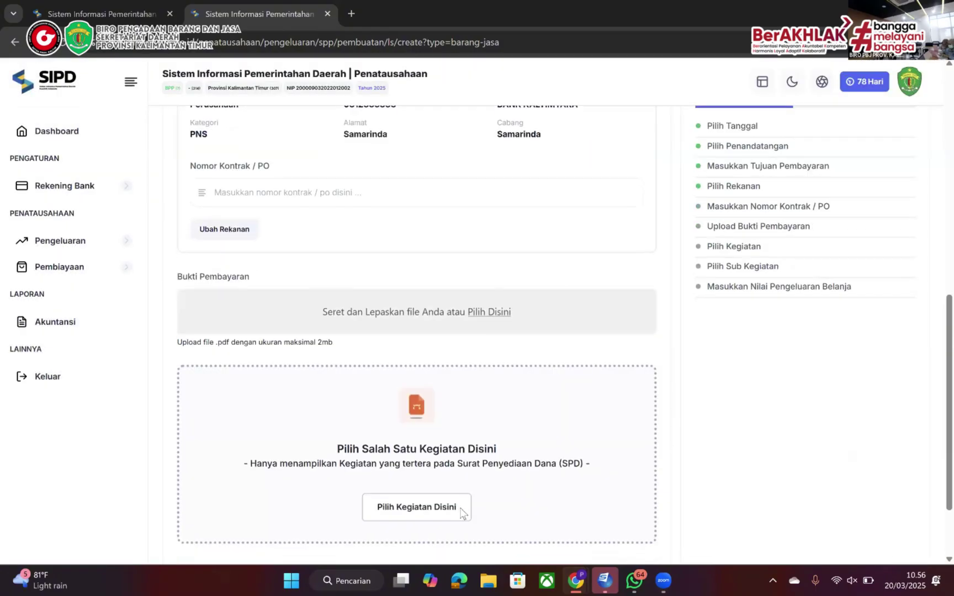
Attach the UNTUK DINAS receipt from Unduhan as the payment proof
{"action": "key", "text": "alt+Tab"}
{"action": "key", "text": "alt+Tab"}
{"action": "key", "text": "alt+Tab"}
{"action": "left_click", "coordinate": [636, 462]}
{"action": "key", "text": "Return"}
{"action": "left_click", "coordinate": [915, 266]}
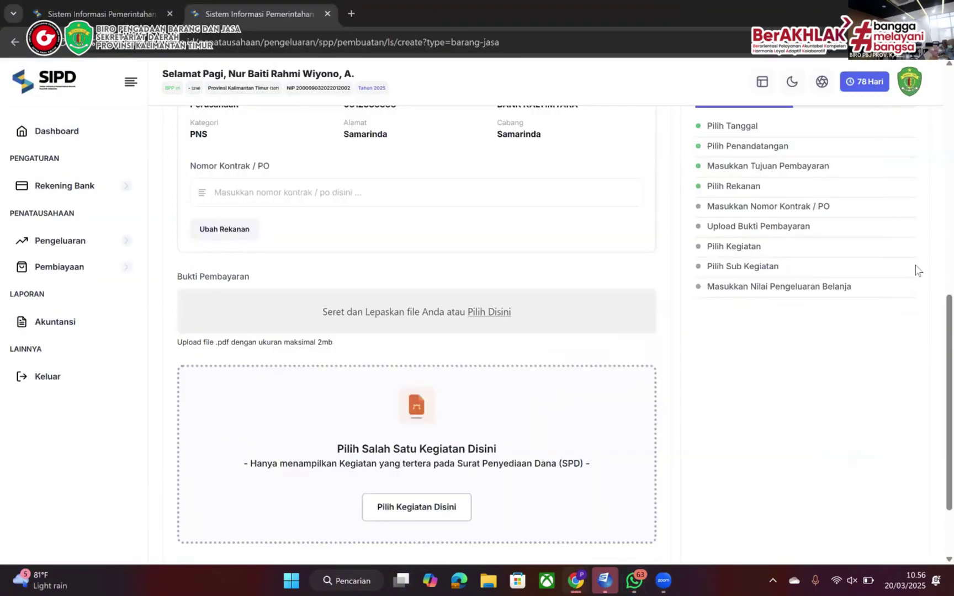
{"action": "left_click", "coordinate": [481, 314]}
{"action": "left_click", "coordinate": [56, 144]}
{"action": "double_click", "coordinate": [156, 106]}
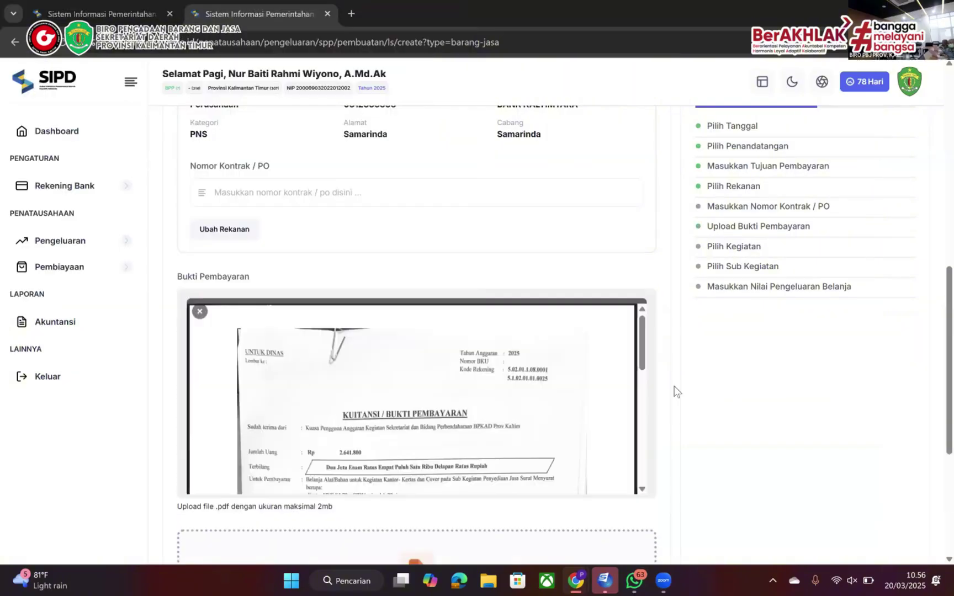
Choose the Badan Pengelolaan Keuangan Dan Aset Daerah activity and sub-activity to list spending items
{"action": "scroll", "coordinate": [677, 392], "scroll_direction": "down", "scroll_amount": 5}
{"action": "left_click", "coordinate": [416, 407]}
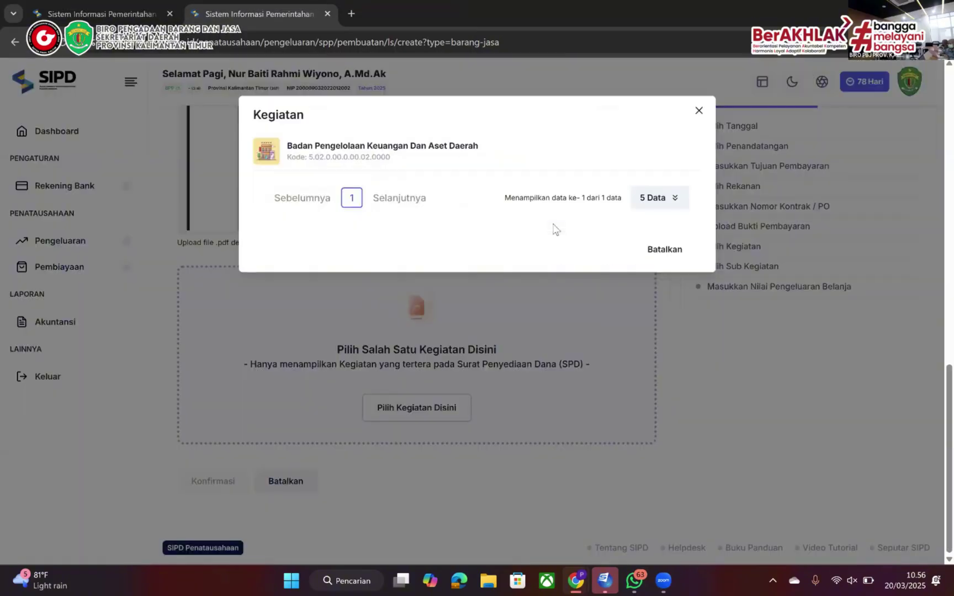
{"action": "left_click", "coordinate": [443, 149]}
{"action": "left_click", "coordinate": [644, 468]}
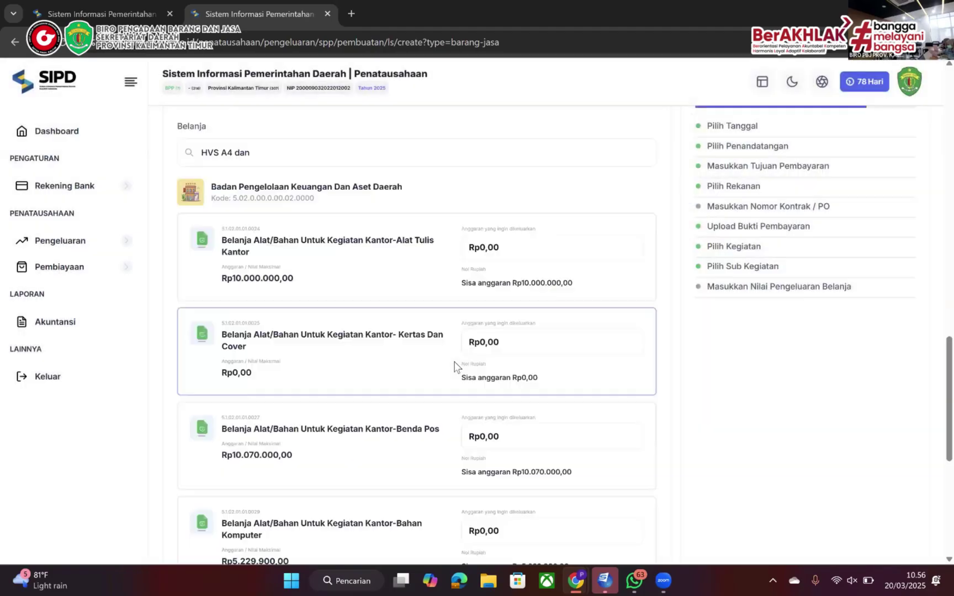
{"action": "left_click", "coordinate": [552, 247]}
Enter 2.641.800 on Alat Tulis Kantor and add Pajak Penghasilan Ps 22 of Rp35.700
{"action": "type", "text": "2.641.800"}
{"action": "left_click", "coordinate": [501, 375]}
{"action": "left_click", "coordinate": [258, 310]}
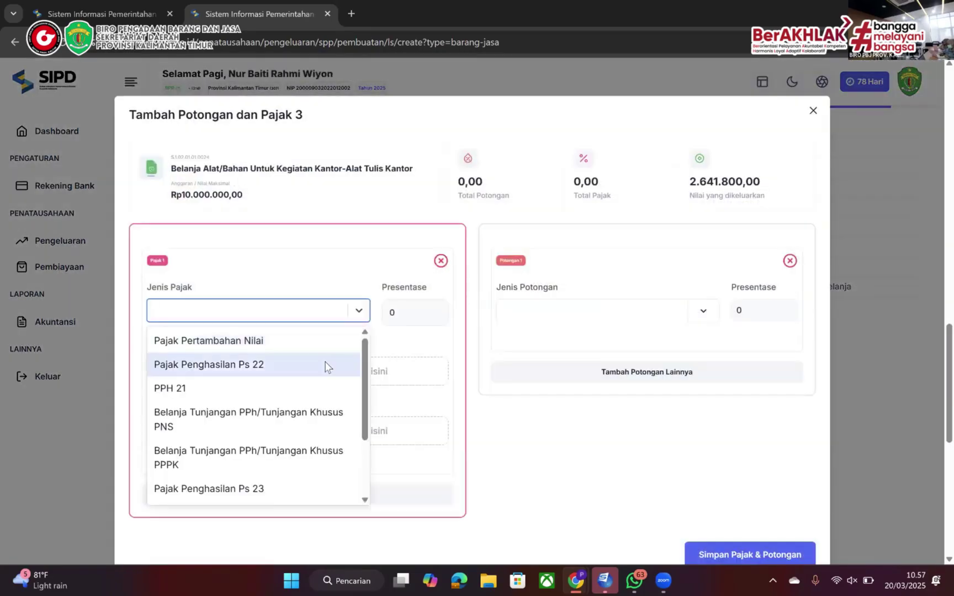
{"action": "left_click", "coordinate": [326, 366]}
{"action": "left_click", "coordinate": [253, 494]}
{"action": "type", "text": "36700"}
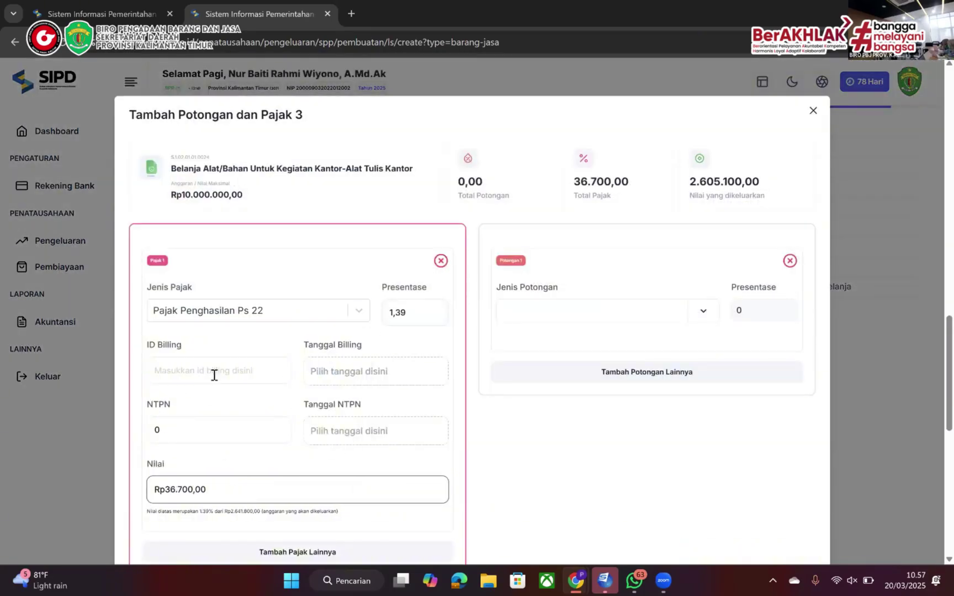
{"action": "left_click", "coordinate": [175, 494]}
{"action": "key", "text": "BackSpace"}
{"action": "type", "text": "5"}
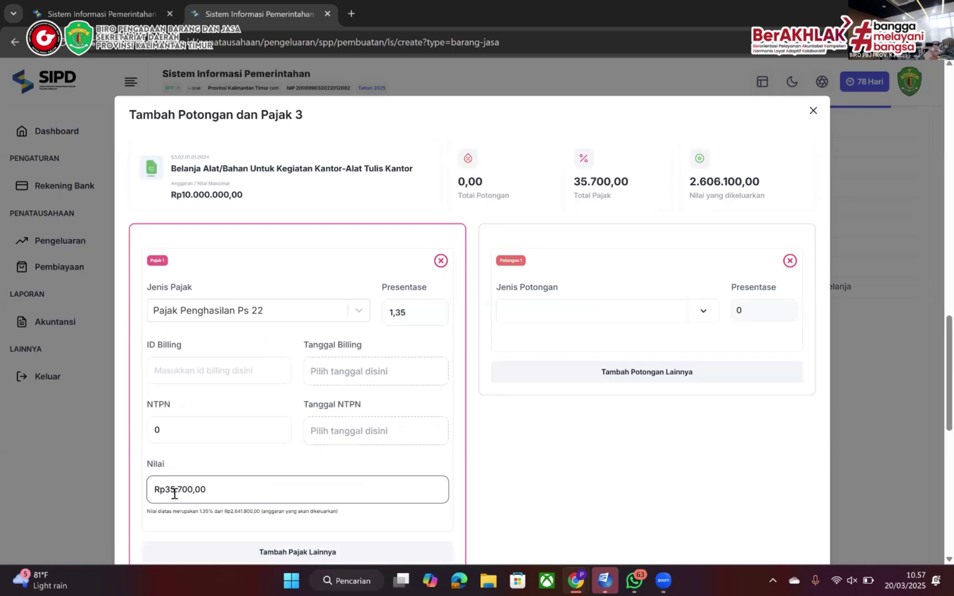
{"action": "scroll", "coordinate": [423, 320], "scroll_direction": "down", "scroll_amount": 2}
Add a second tax, Pajak Pertambahan Nilai, of Rp261.800
{"action": "left_click", "coordinate": [298, 445]}
{"action": "left_click", "coordinate": [282, 520]}
{"action": "left_click", "coordinate": [266, 408]}
{"action": "scroll", "coordinate": [210, 476], "scroll_direction": "down", "scroll_amount": 1}
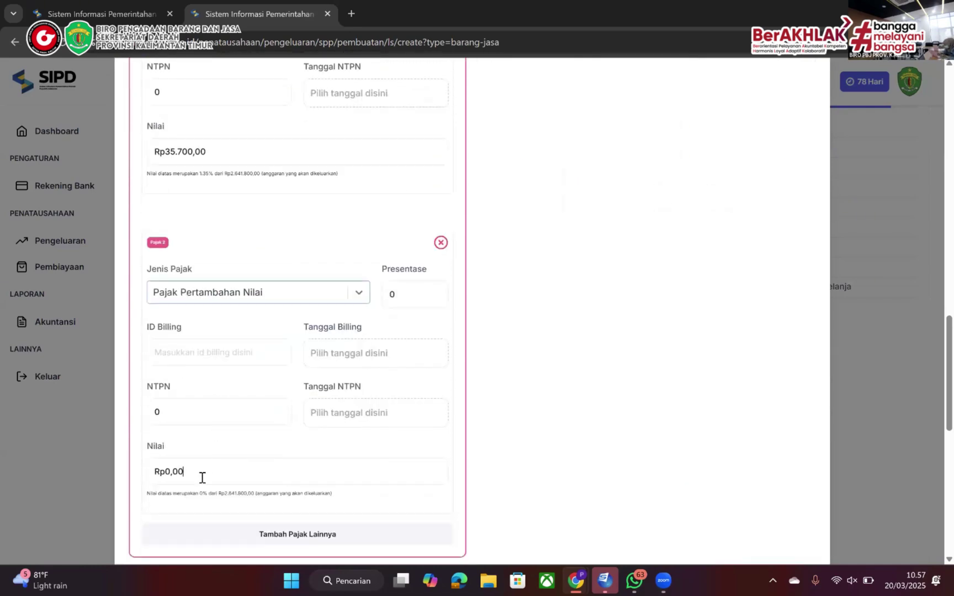
{"action": "left_click", "coordinate": [202, 477]}
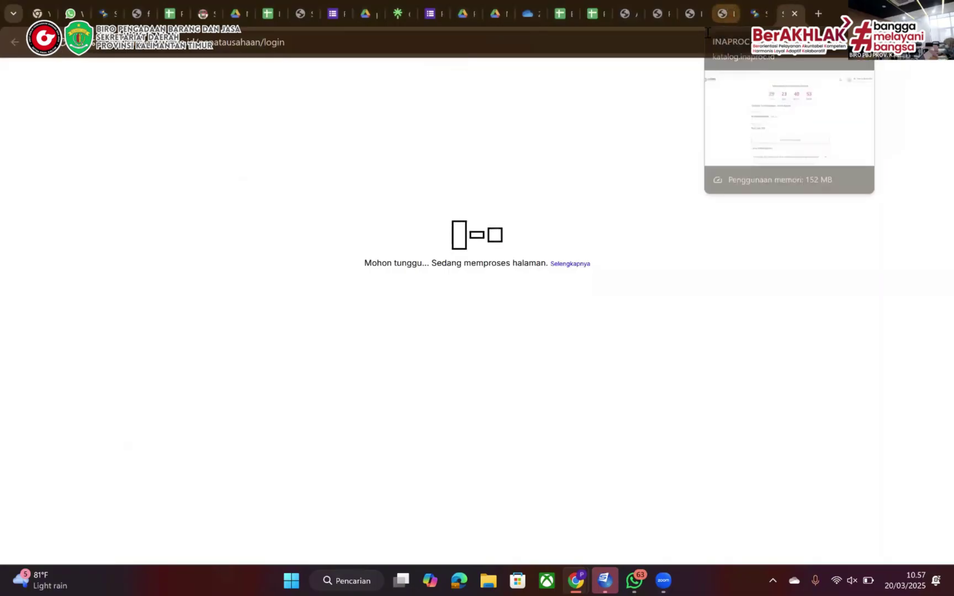
{"action": "key", "text": "alt+Tab"}
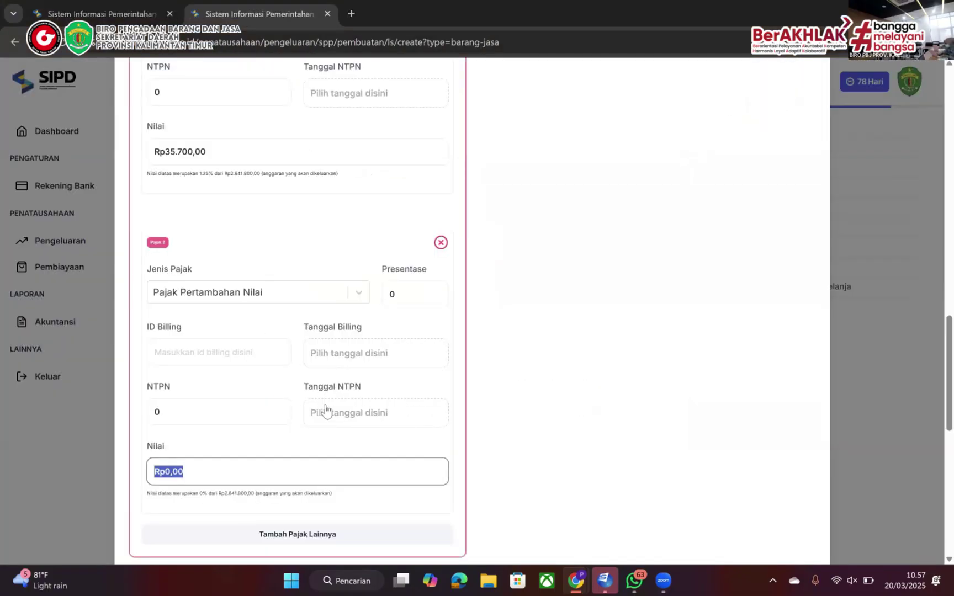
{"action": "type", "text": "261800"}
{"action": "scroll", "coordinate": [253, 359], "scroll_direction": "up", "scroll_amount": 3}
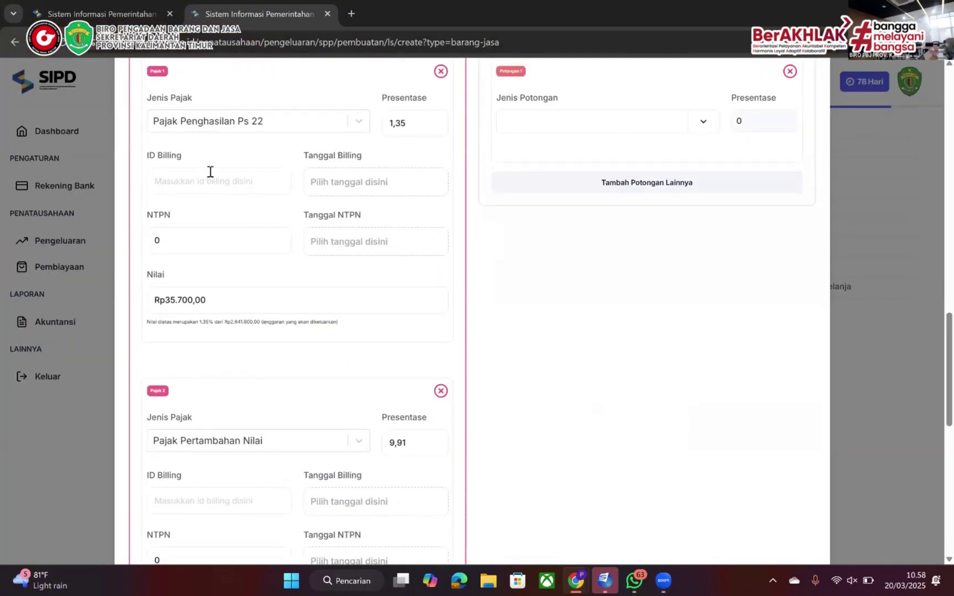
{"action": "left_click", "coordinate": [364, 196]}
{"action": "scroll", "coordinate": [371, 330], "scroll_direction": "down", "scroll_amount": 4}
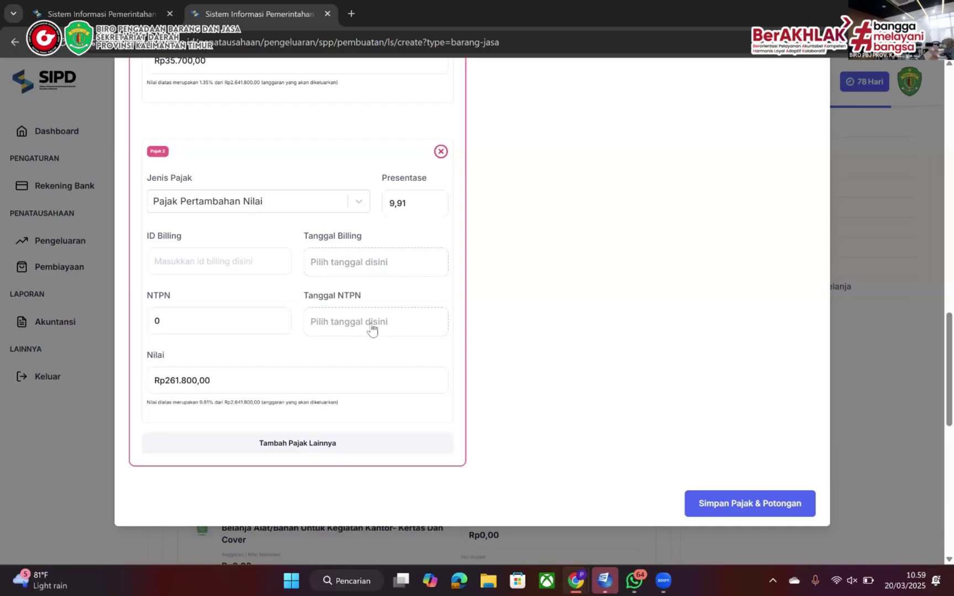
{"action": "left_click", "coordinate": [355, 12]}
Search 'coretax djp' in the private tab, open the CORETAX login page, and return to SIPD
{"action": "type", "text": "core"}
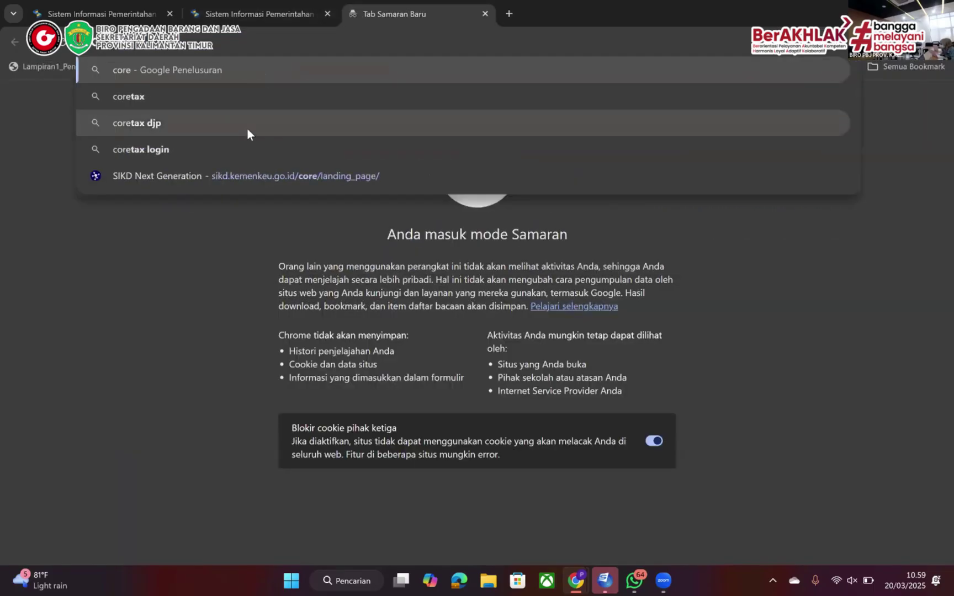
{"action": "left_click", "coordinate": [246, 128]}
{"action": "left_click", "coordinate": [156, 205]}
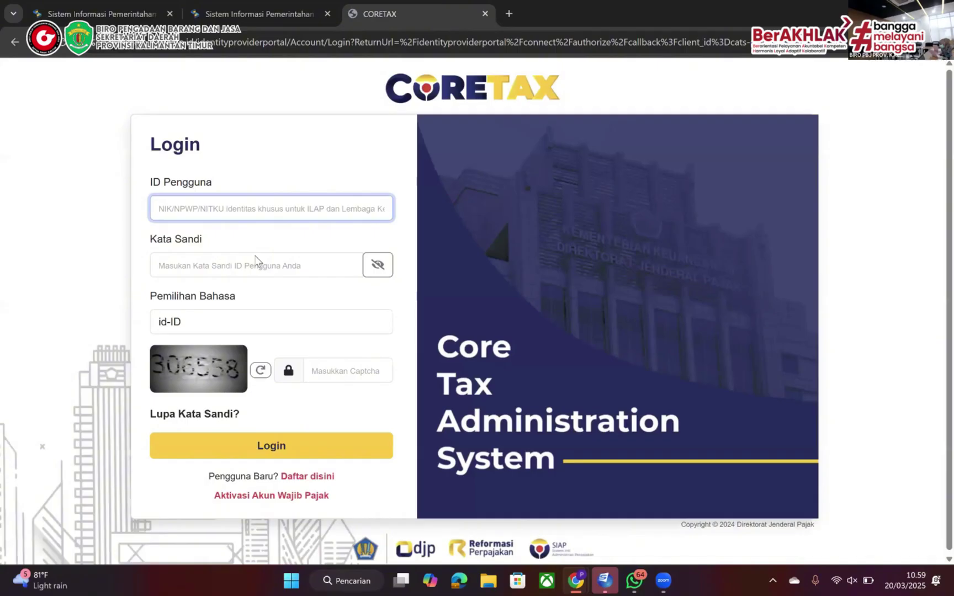
{"action": "left_click", "coordinate": [285, 5]}
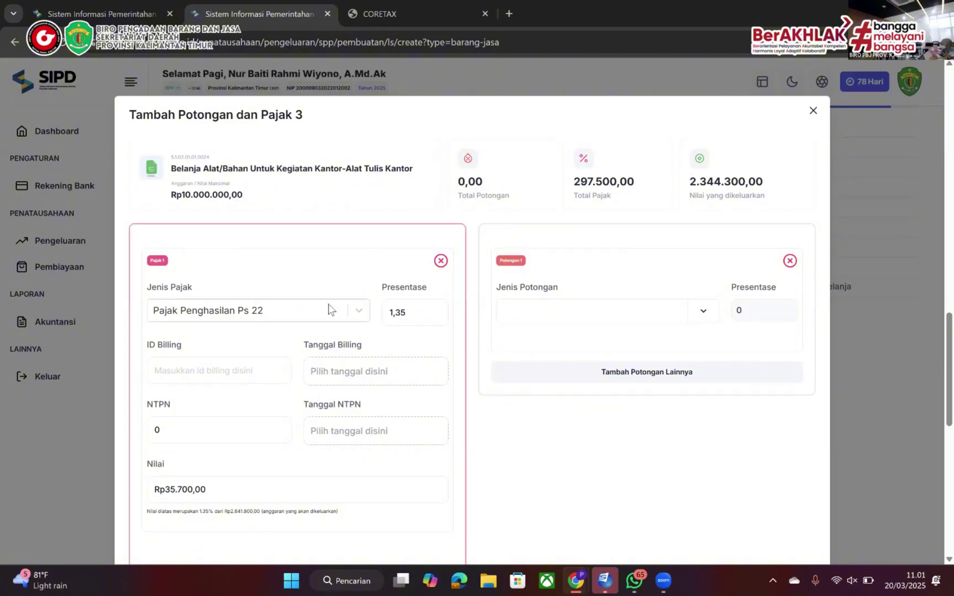
Review the PPh 22 and PPN entries and save them, netting Rp2.344.300,00 on stationery
{"action": "scroll", "coordinate": [276, 429], "scroll_direction": "down", "scroll_amount": 3}
{"action": "scroll", "coordinate": [276, 435], "scroll_direction": "up", "scroll_amount": 1}
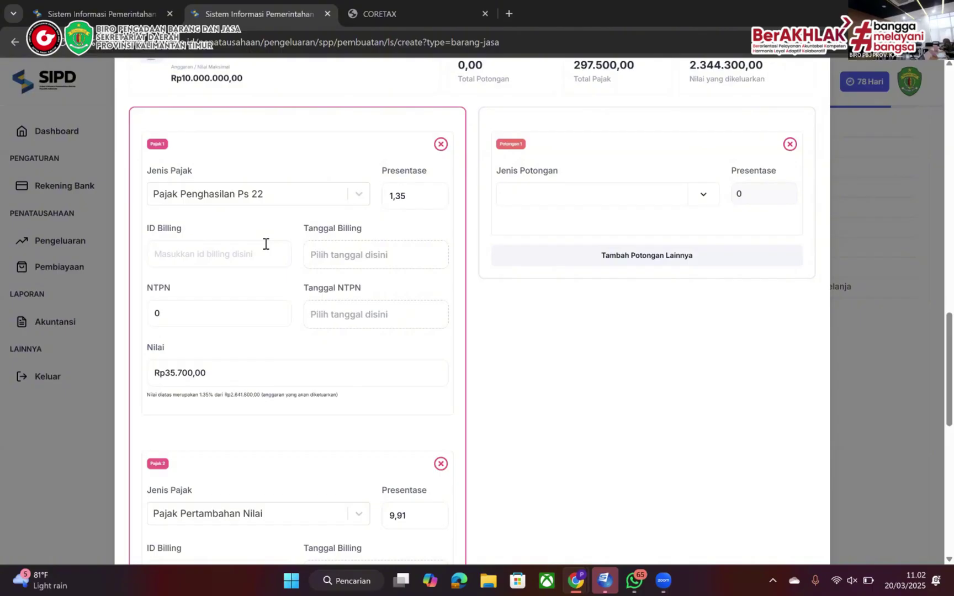
{"action": "scroll", "coordinate": [266, 243], "scroll_direction": "down", "scroll_amount": 5}
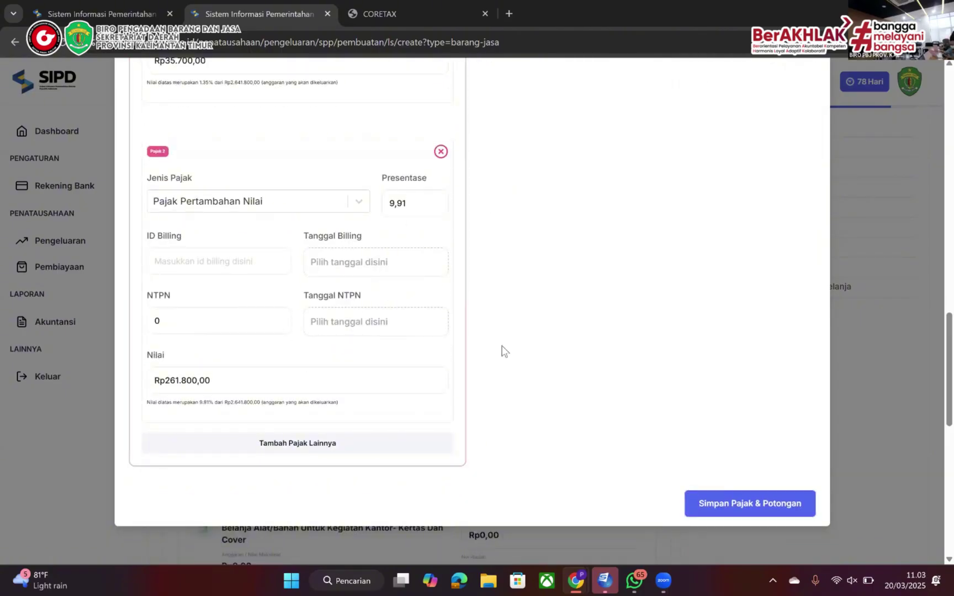
{"action": "scroll", "coordinate": [202, 314], "scroll_direction": "up", "scroll_amount": 5}
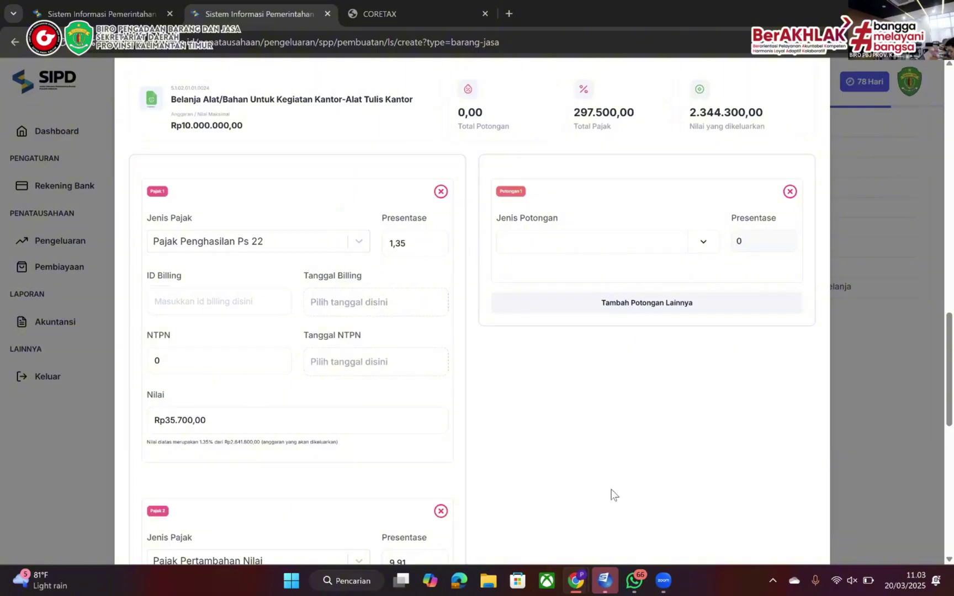
{"action": "scroll", "coordinate": [667, 386], "scroll_direction": "down", "scroll_amount": 4}
{"action": "scroll", "coordinate": [738, 354], "scroll_direction": "down", "scroll_amount": 2}
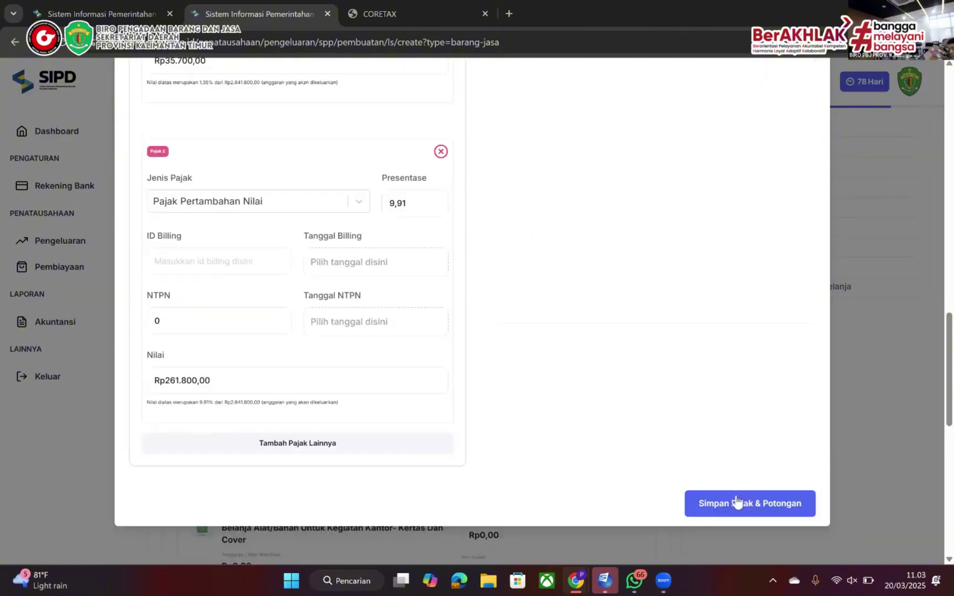
{"action": "left_click", "coordinate": [736, 503]}
Complete the Nomor Kontrak / PO by typing N00
{"action": "scroll", "coordinate": [610, 421], "scroll_direction": "down", "scroll_amount": 10}
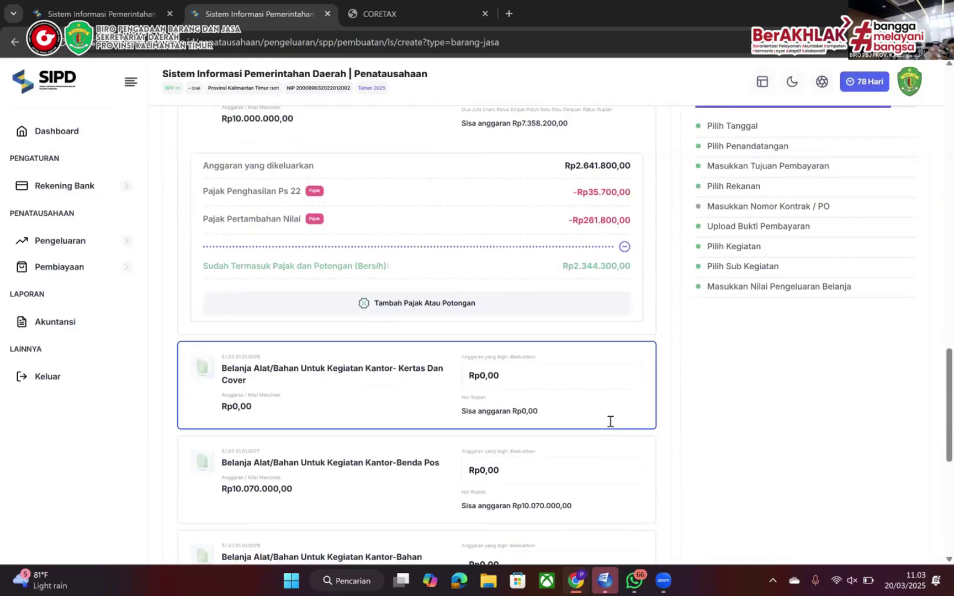
{"action": "scroll", "coordinate": [547, 387], "scroll_direction": "up", "scroll_amount": 10}
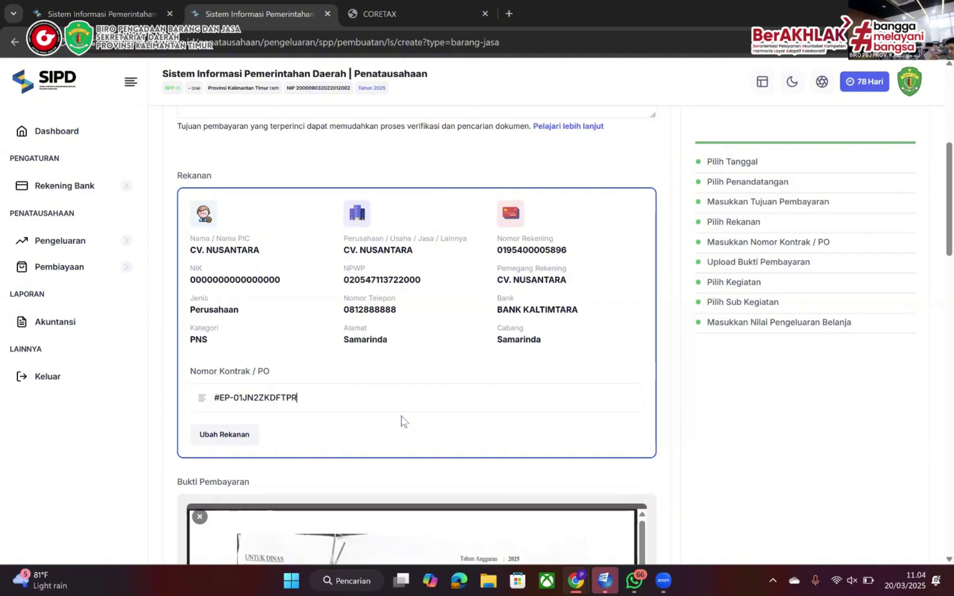
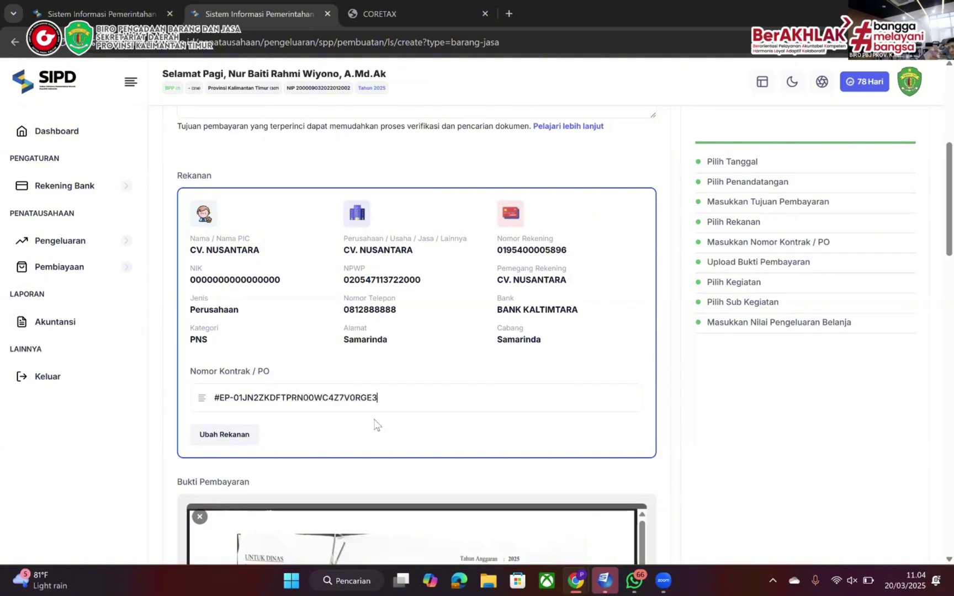
Submit the SPP-LS via Konfirmasi and Tambah Sekarang, which fails with a timeout error
{"action": "scroll", "coordinate": [724, 423], "scroll_direction": "down", "scroll_amount": 20}
{"action": "left_click", "coordinate": [214, 493]}
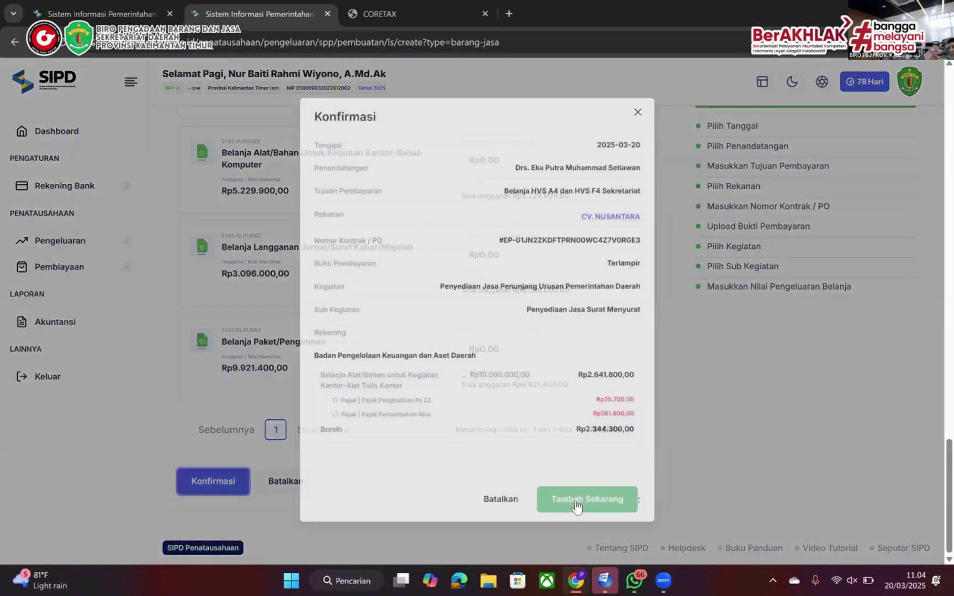
{"action": "left_click", "coordinate": [577, 504]}
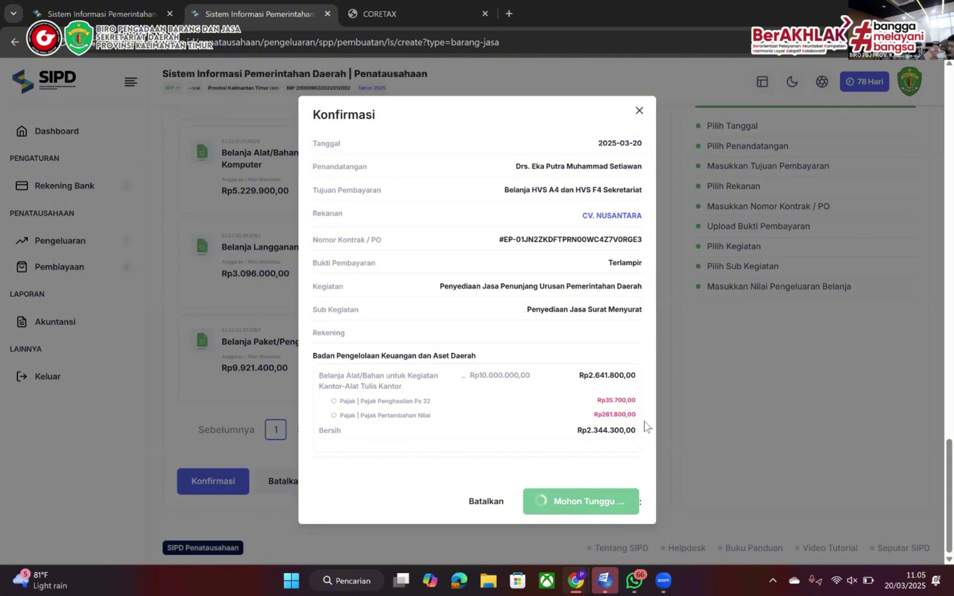
{"action": "left_click", "coordinate": [601, 490]}
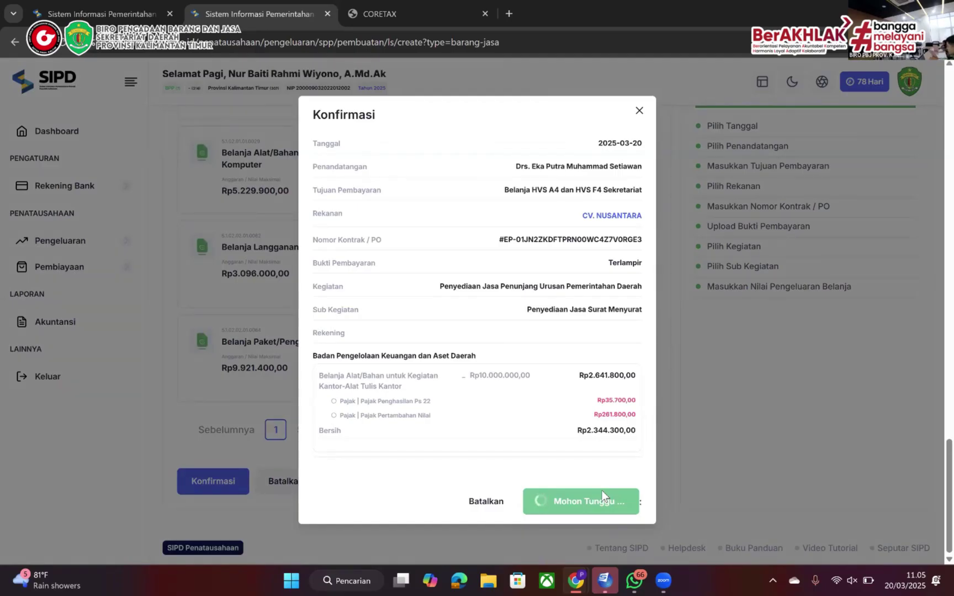
{"action": "left_click", "coordinate": [639, 111]}
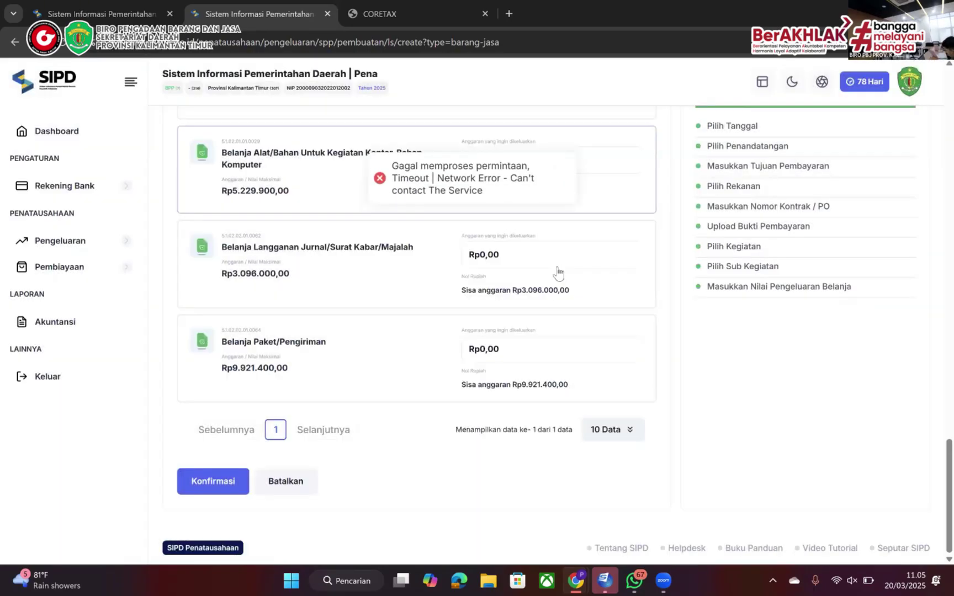
{"action": "scroll", "coordinate": [556, 273], "scroll_direction": "up", "scroll_amount": 10}
Reopen the stationery item's tax entries and look up the billing details in WhatsApp
{"action": "left_click", "coordinate": [401, 532]}
{"action": "key", "text": "alt+Tab"}
{"action": "key", "text": "alt+Tab"}
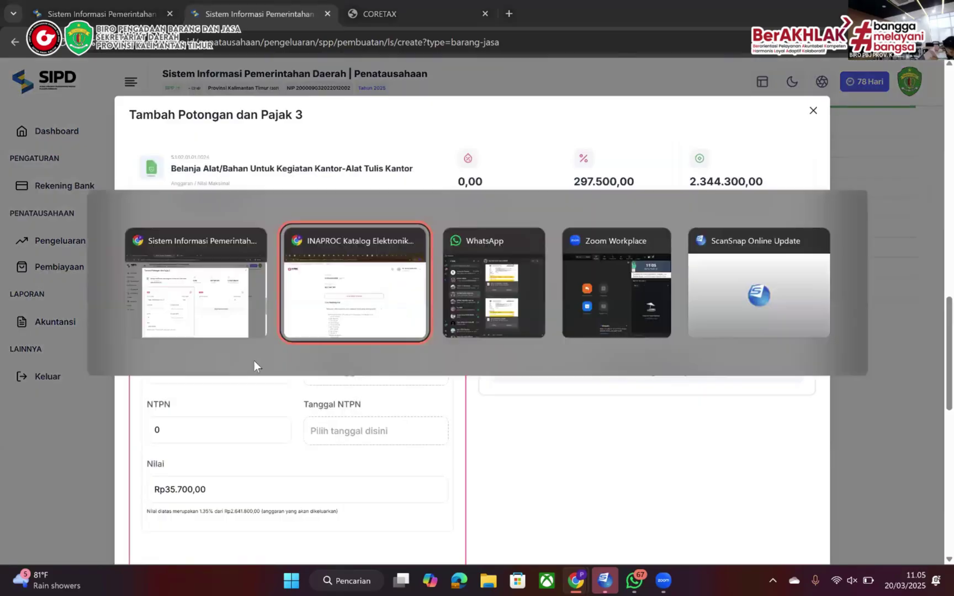
{"action": "key", "text": "alt+Tab"}
{"action": "scroll", "coordinate": [402, 356], "scroll_direction": "down", "scroll_amount": 5}
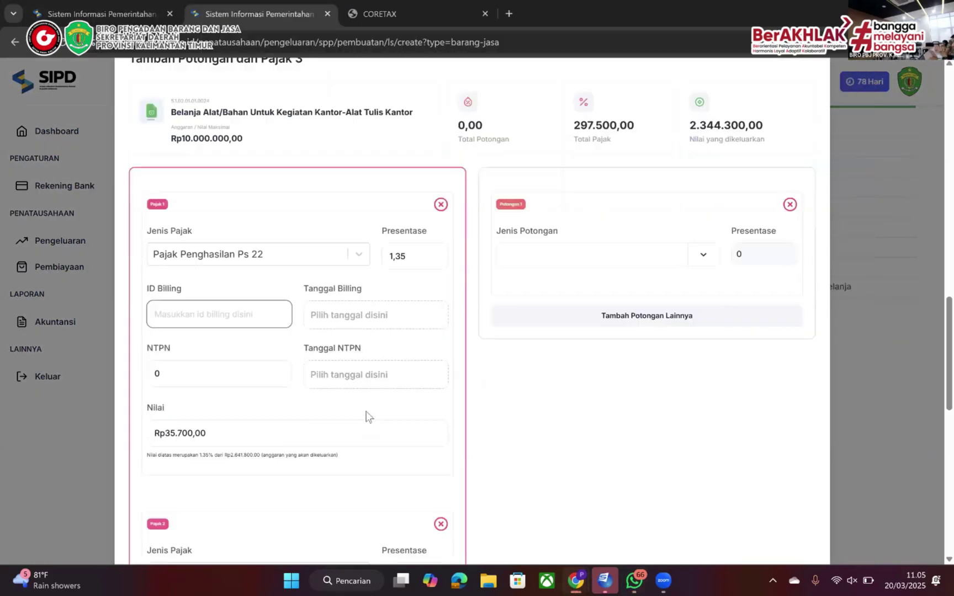
{"action": "key", "text": "alt+Tab"}
{"action": "key", "text": "alt+Tab"}
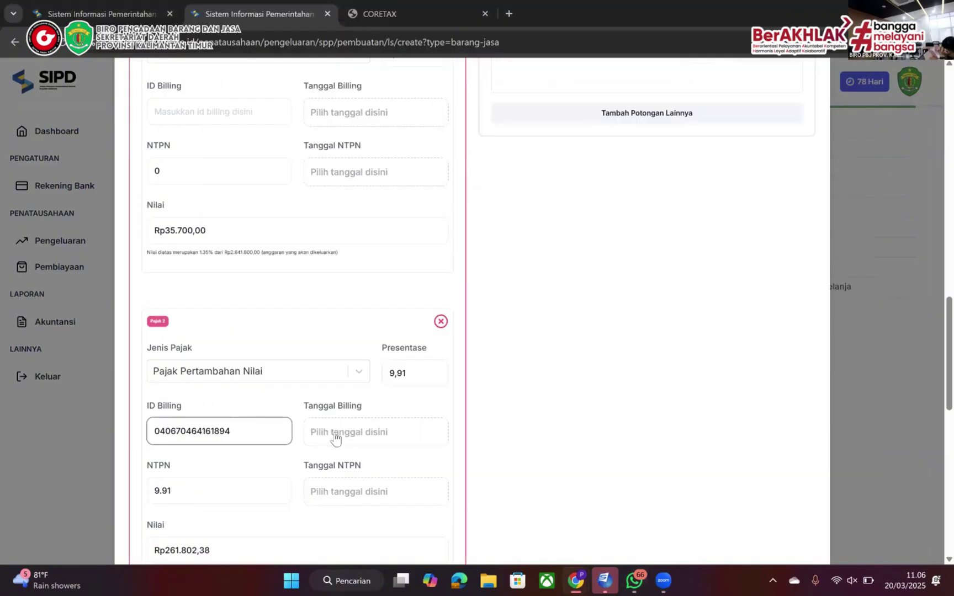
Fill in both taxes' billing IDs and set their billing dates to 20 March 2025
{"action": "left_click", "coordinate": [335, 436]}
{"action": "type", "text": "0"}
{"action": "scroll", "coordinate": [288, 310], "scroll_direction": "up", "scroll_amount": 3}
{"action": "left_click", "coordinate": [221, 241]}
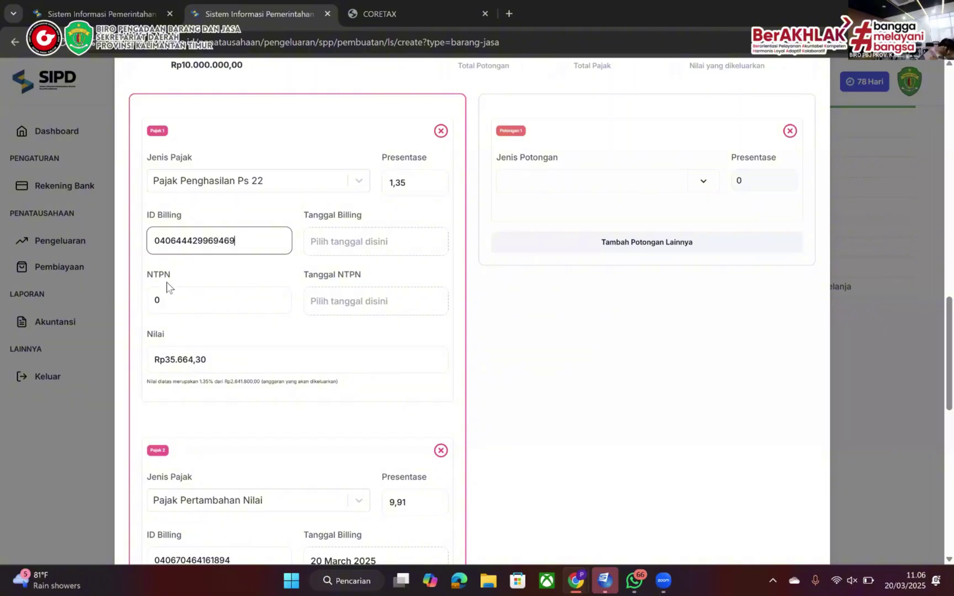
{"action": "left_click", "coordinate": [386, 242]}
{"action": "left_click", "coordinate": [424, 373]}
{"action": "scroll", "coordinate": [425, 375], "scroll_direction": "down", "scroll_amount": 5}
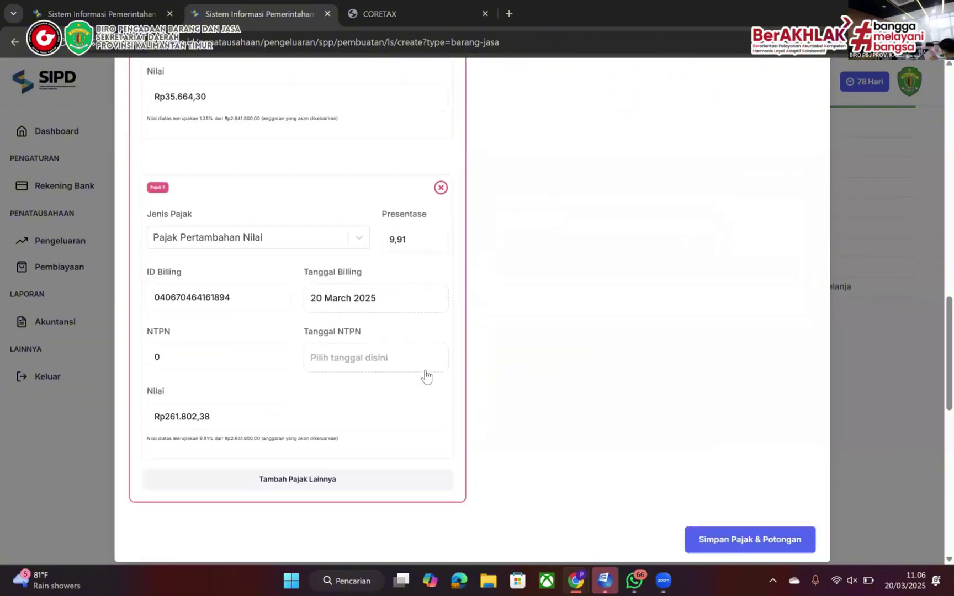
{"action": "scroll", "coordinate": [426, 377], "scroll_direction": "down", "scroll_amount": 1}
Save the taxes and deductions, review the SPP, and submit it
{"action": "left_click", "coordinate": [747, 501]}
{"action": "scroll", "coordinate": [551, 488], "scroll_direction": "down", "scroll_amount": 10}
{"action": "left_click", "coordinate": [208, 483]}
{"action": "left_click", "coordinate": [580, 501]}
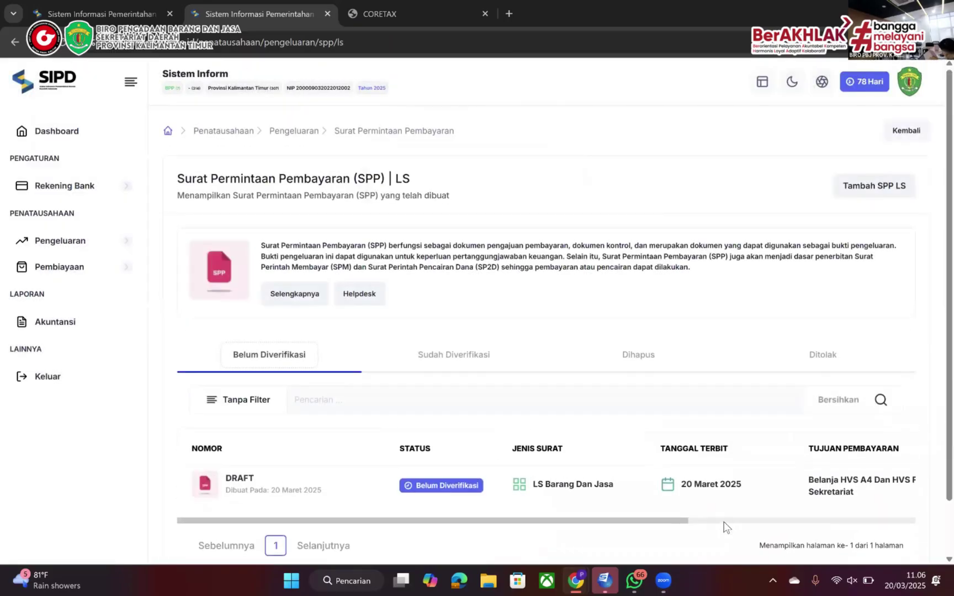
Update and save the PPh 22 (Rp35.700) and PPN (Rp261.800) tax entries on the draft SPP
{"action": "left_click", "coordinate": [723, 521]}
{"action": "left_click", "coordinate": [860, 483]}
{"action": "left_click", "coordinate": [779, 401]}
{"action": "left_click", "coordinate": [854, 422]}
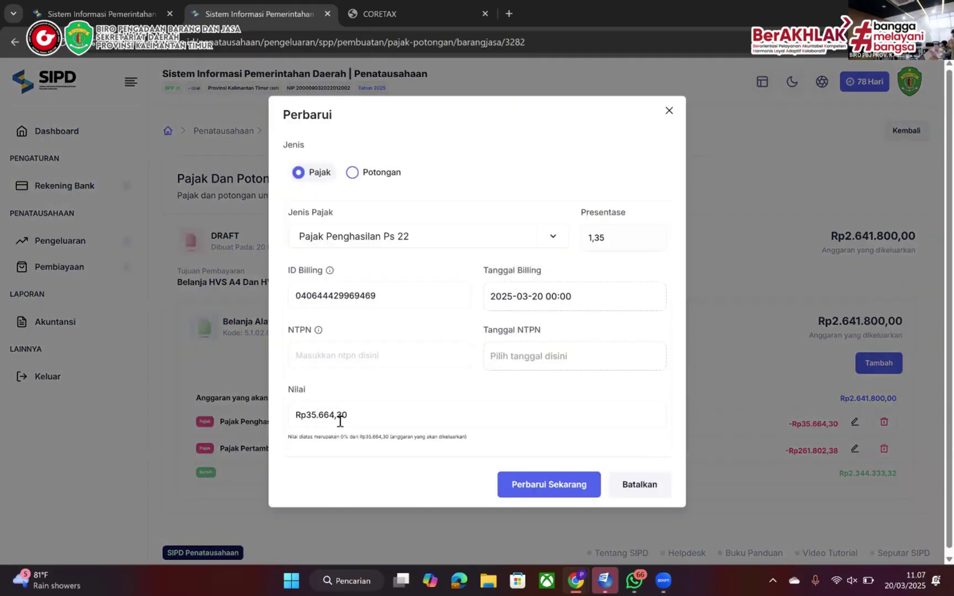
{"action": "left_click", "coordinate": [338, 417]}
{"action": "left_click", "coordinate": [513, 487]}
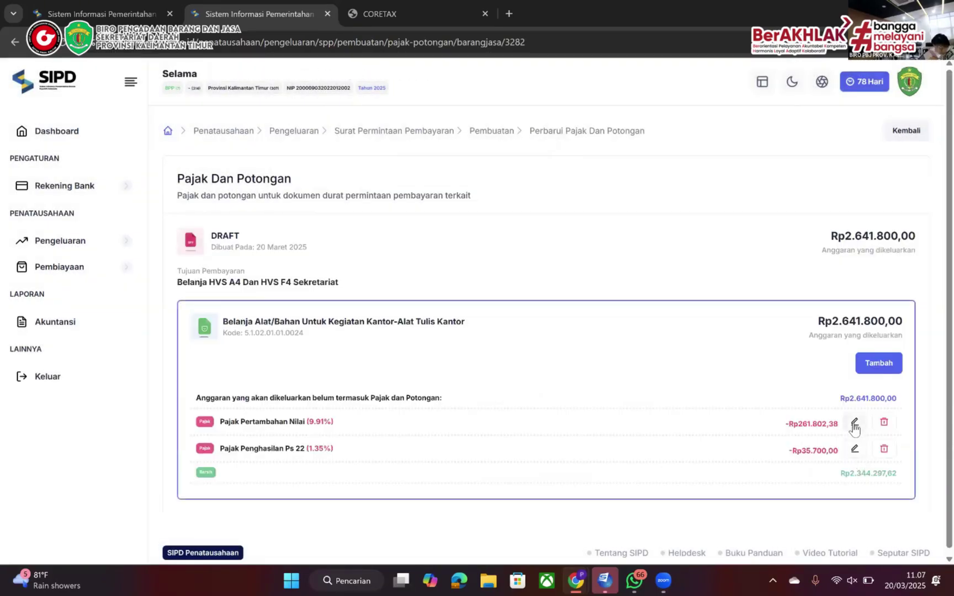
{"action": "left_click", "coordinate": [854, 422]}
{"action": "left_click", "coordinate": [507, 479]}
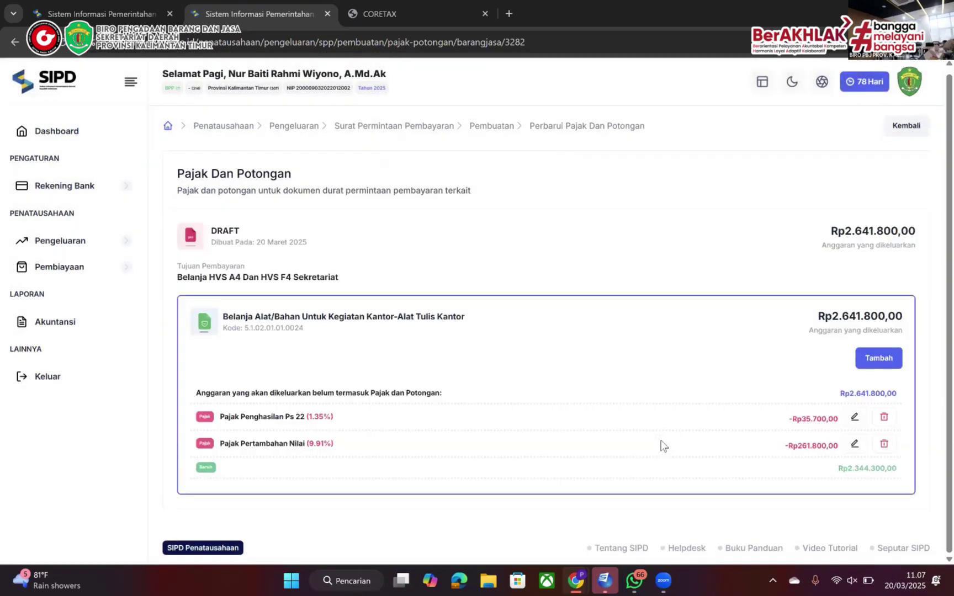
Return to the SPP LS list and review the LS Barang dan Jasa SPP printout in a new tab
{"action": "left_click", "coordinate": [891, 132]}
{"action": "scroll", "coordinate": [842, 508], "scroll_direction": "right", "scroll_amount": 3}
{"action": "left_click", "coordinate": [860, 485]}
{"action": "right_click", "coordinate": [769, 451]}
{"action": "left_click", "coordinate": [801, 319]}
{"action": "left_click", "coordinate": [414, 14]}
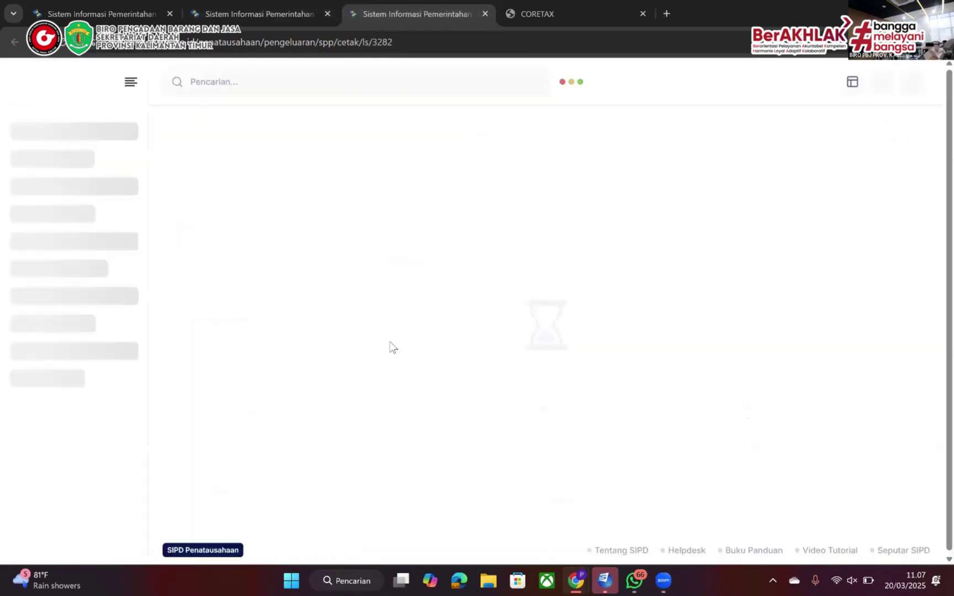
{"action": "scroll", "coordinate": [391, 345], "scroll_direction": "down", "scroll_amount": 15}
{"action": "scroll", "coordinate": [390, 345], "scroll_direction": "down", "scroll_amount": 3}
Close the print preview and log in with the KPA officer's username and password
{"action": "key", "text": "ctrl+w"}
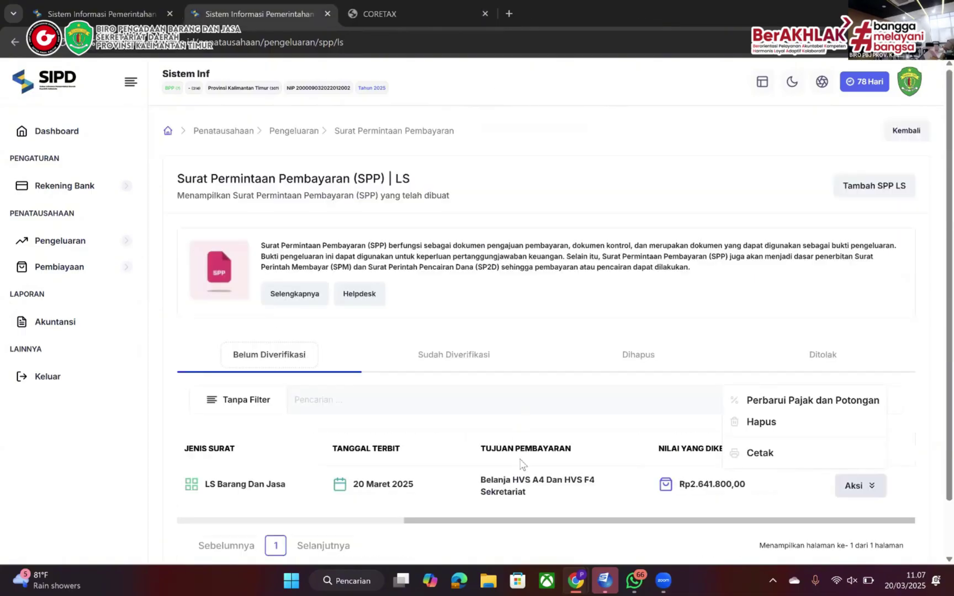
{"action": "left_click", "coordinate": [726, 316]}
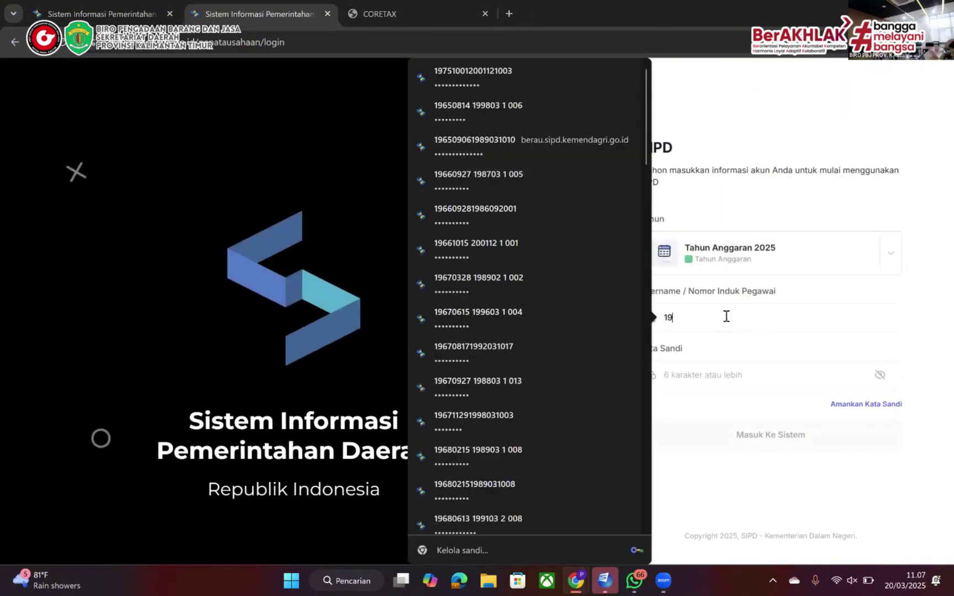
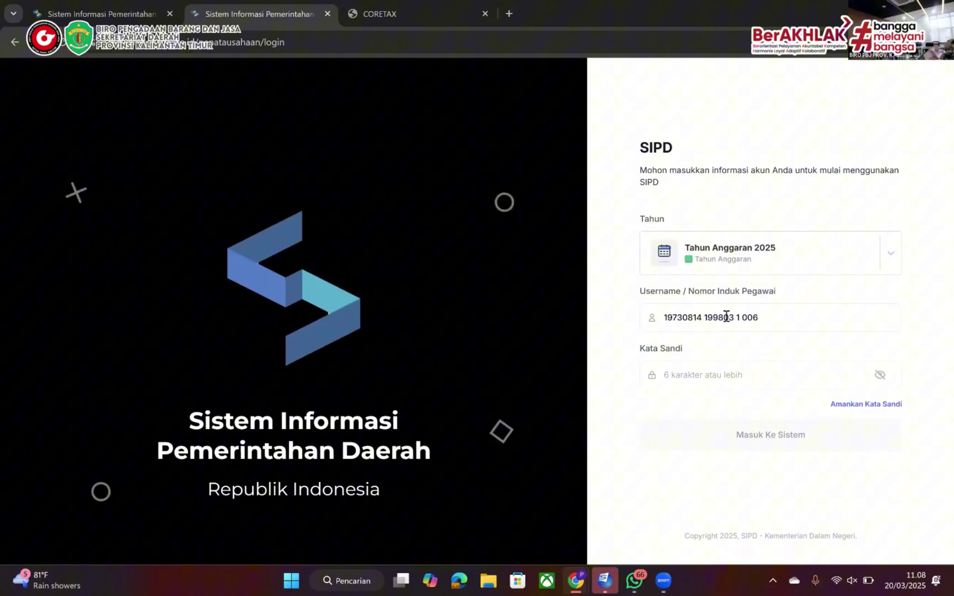
{"action": "key", "text": "Tab"}
{"action": "type", "text": "••••••"}
{"action": "key", "text": "ctrl+a"}
{"action": "type", "text": "••••"}
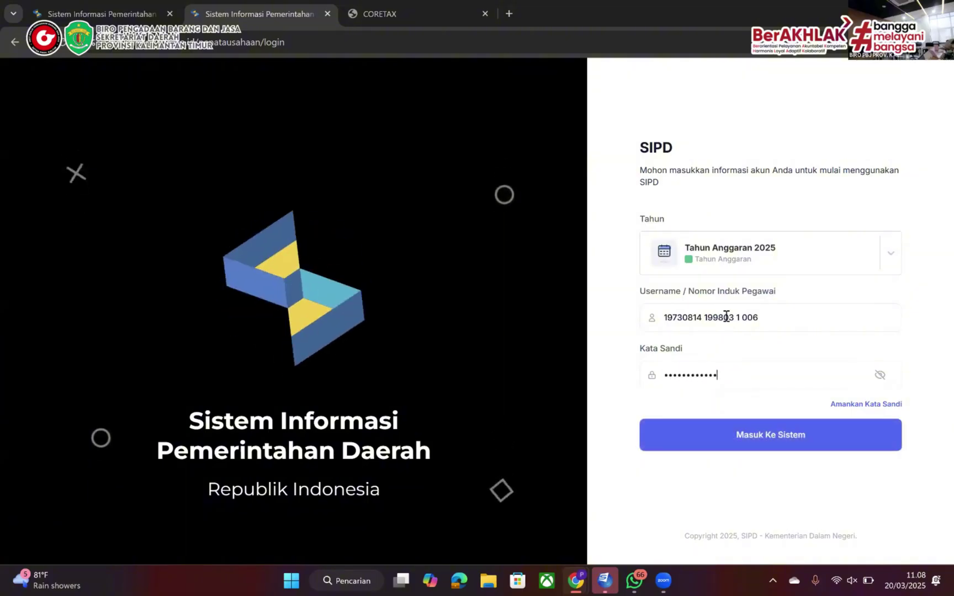
{"action": "key", "text": "Return"}
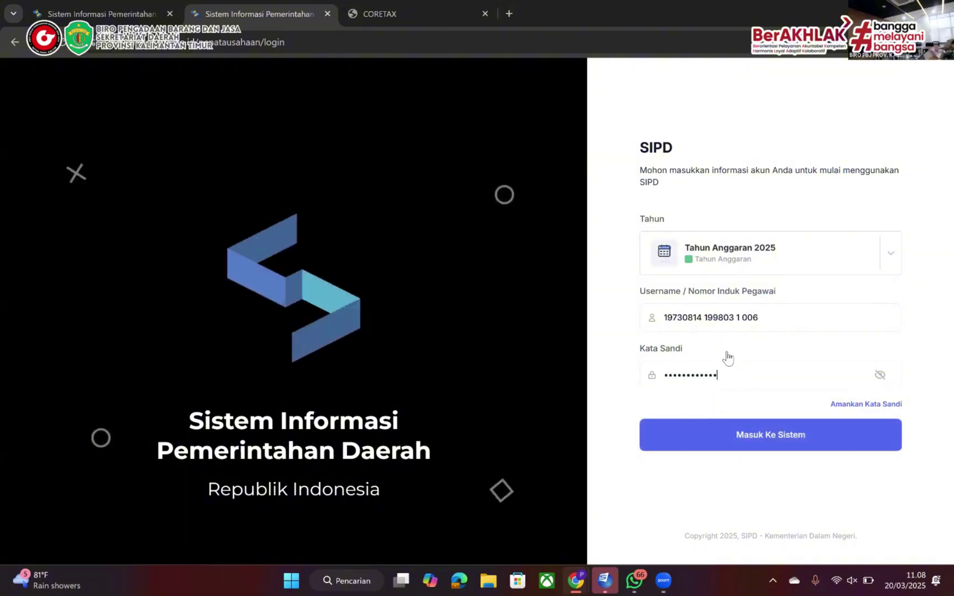
{"action": "type", "text": "•"}
{"action": "key", "text": "Return"}
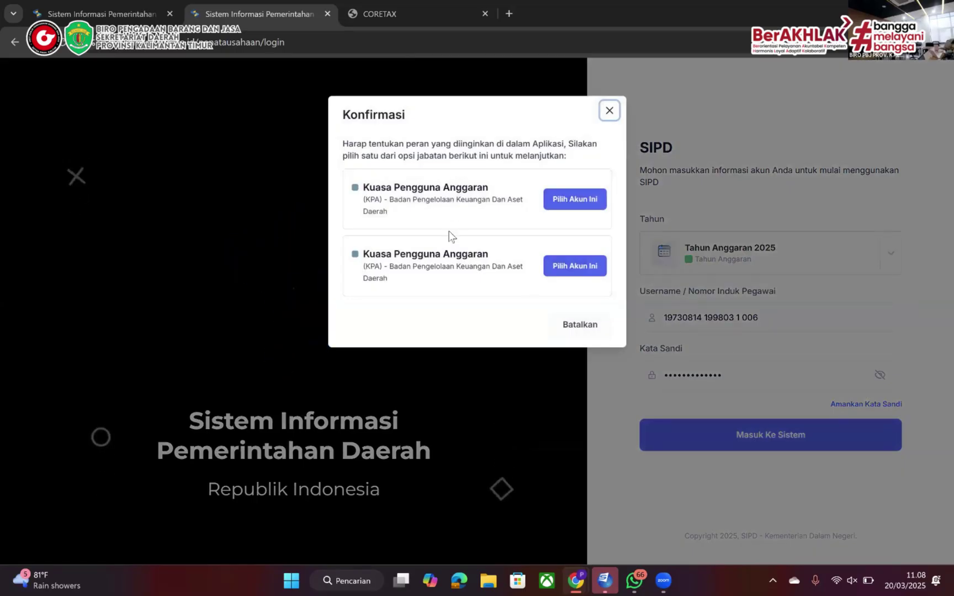
Choose the Kuasa Pengguna Anggaran role and enter the CAPTCHA code
{"action": "left_click", "coordinate": [552, 207]}
{"action": "type", "text": "245820"}
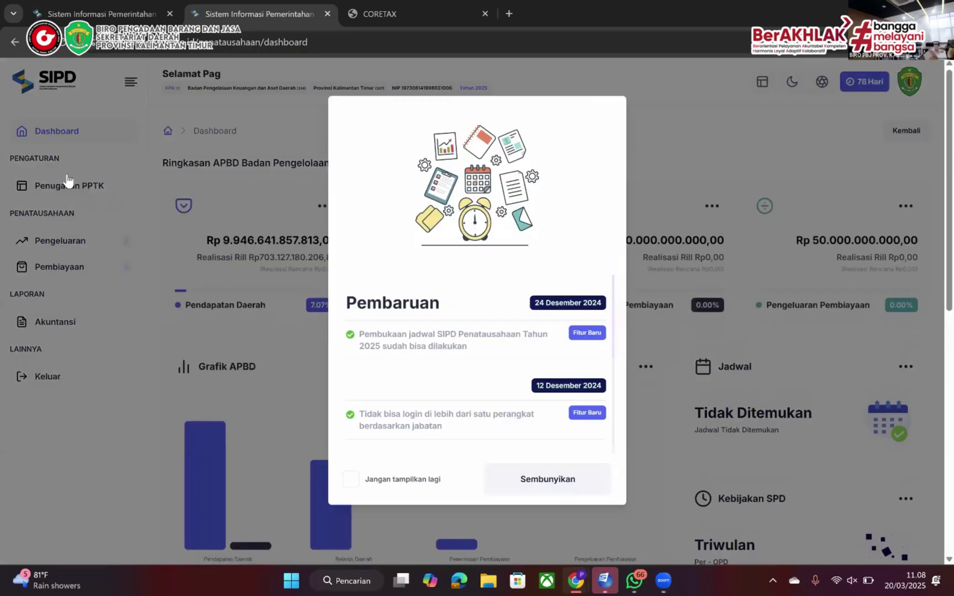
{"action": "left_click", "coordinate": [67, 185]}
Check the LS Barang dan Jasa SPP's actions and the verified SPPs list under Pengeluaran > SPP > LS
{"action": "left_click", "coordinate": [61, 241]}
{"action": "left_click", "coordinate": [55, 368]}
{"action": "left_click", "coordinate": [65, 459]}
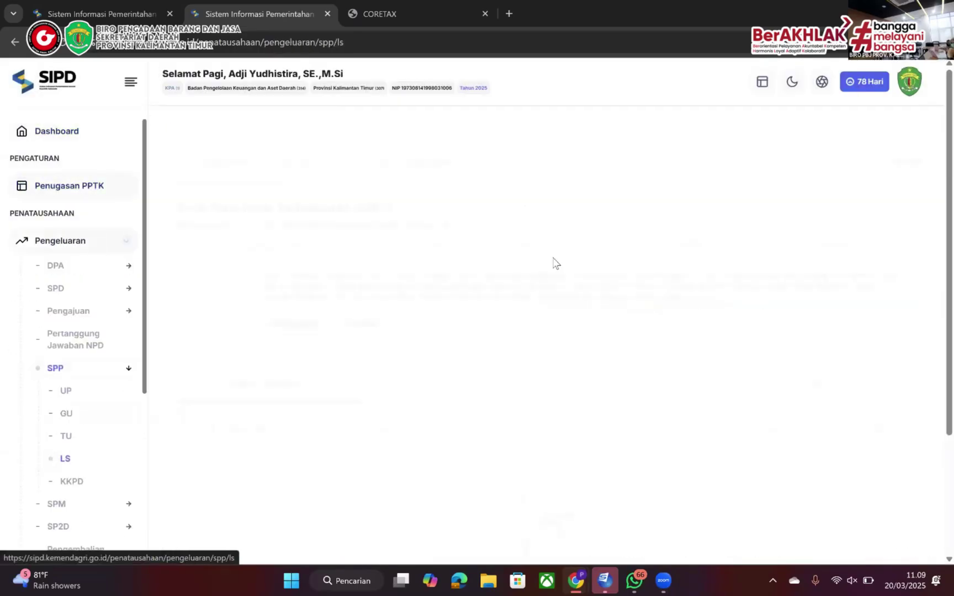
{"action": "left_click_drag", "start_coordinate": [662, 520], "coordinate": [889, 520]}
{"action": "left_click", "coordinate": [859, 485]}
{"action": "scroll", "coordinate": [213, 455], "scroll_direction": "down", "scroll_amount": 2}
{"action": "scroll", "coordinate": [67, 439], "scroll_direction": "down", "scroll_amount": 2}
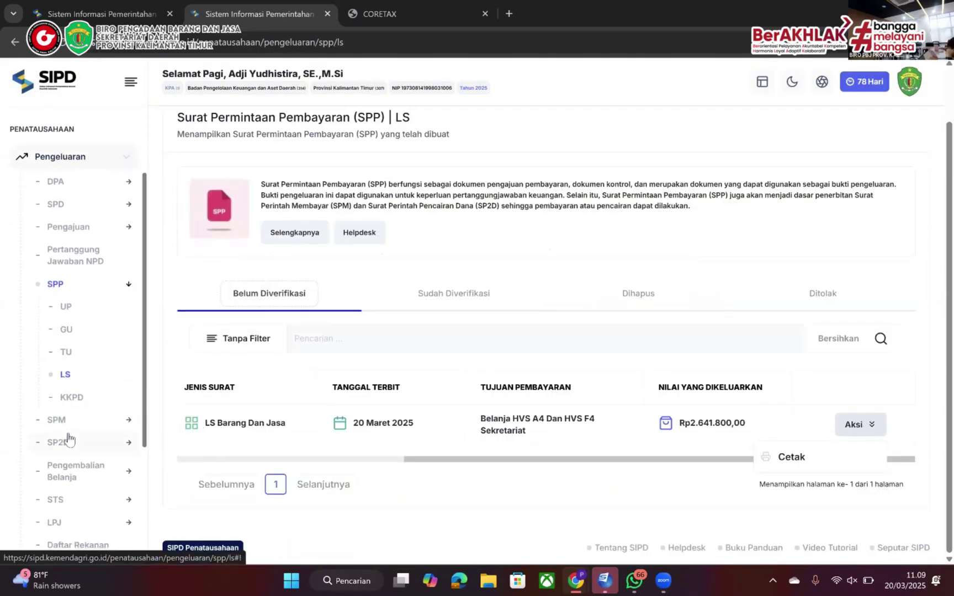
{"action": "left_click", "coordinate": [440, 295]}
{"action": "left_click", "coordinate": [702, 460]}
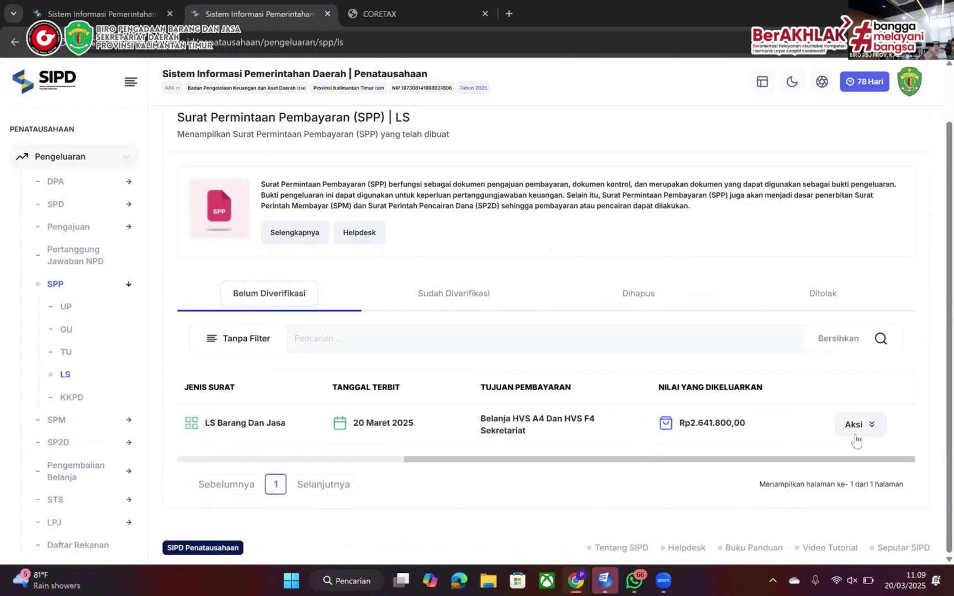
{"action": "left_click", "coordinate": [353, 460]}
Sign out and log in with the next officer's username and password
{"action": "left_click", "coordinate": [909, 87]}
{"action": "left_click", "coordinate": [783, 232]}
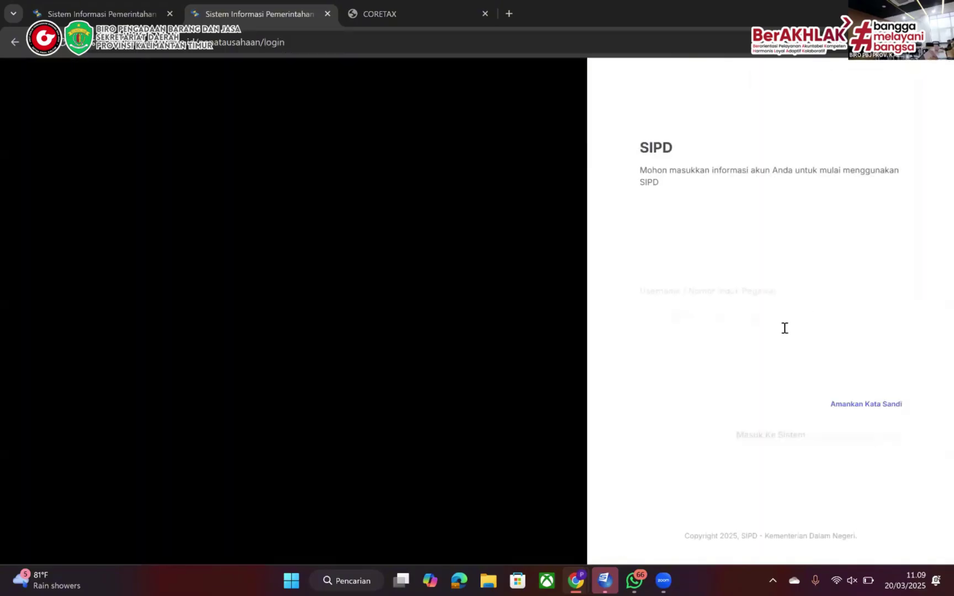
{"action": "left_click", "coordinate": [784, 324]}
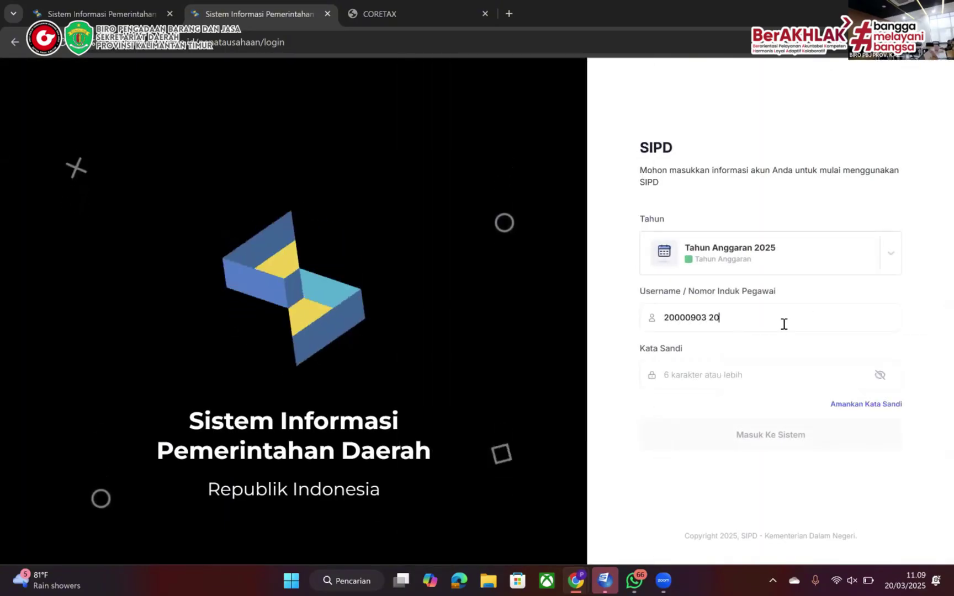
{"action": "key", "text": "Tab"}
{"action": "type", "text": "*************"}
{"action": "key", "text": "Return"}
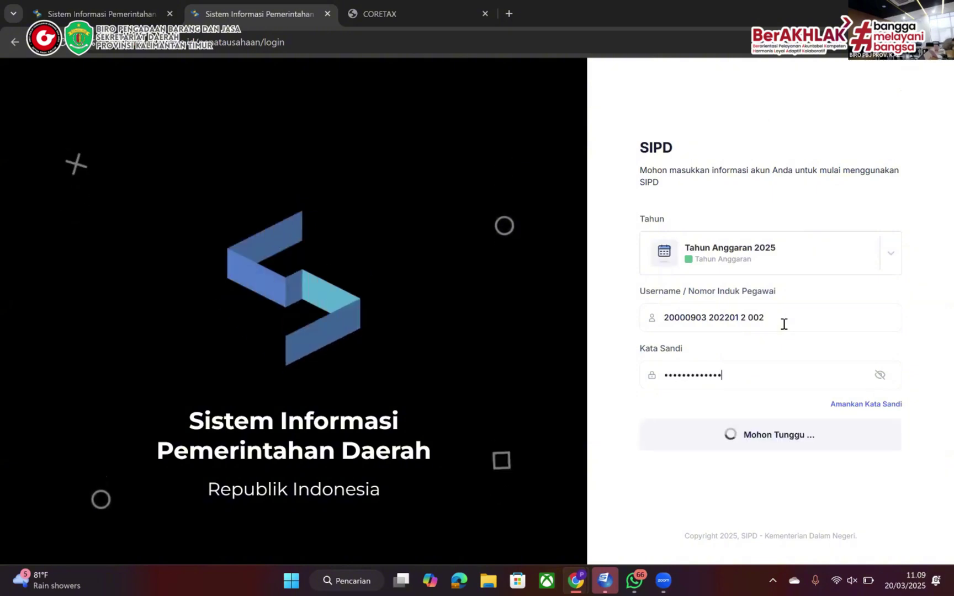
Pick the offered role and fill in the CAPTCHA code
{"action": "left_click", "coordinate": [554, 195]}
{"action": "left_click", "coordinate": [401, 290]}
{"action": "type", "text": "381884"}
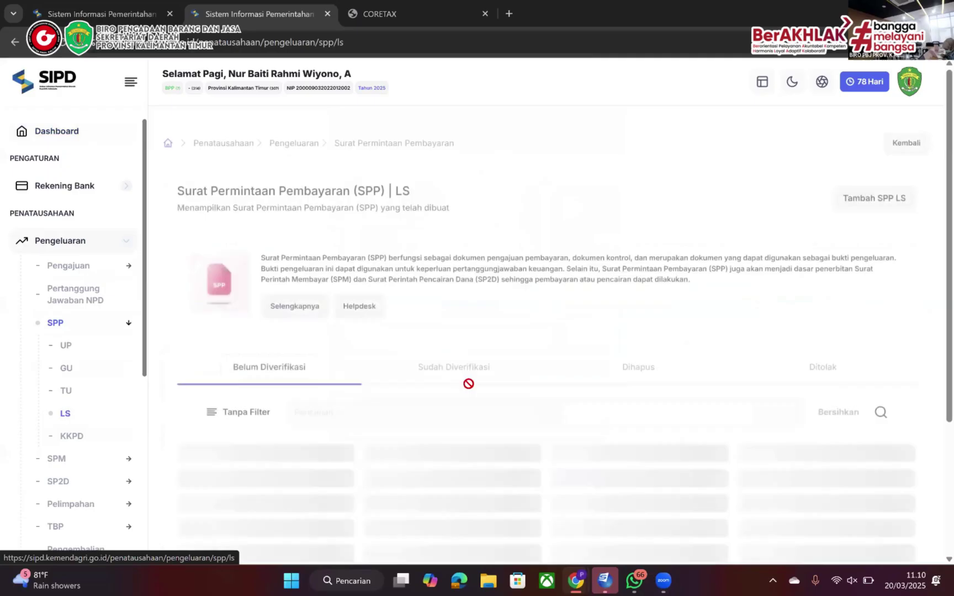
{"action": "left_click", "coordinate": [846, 470]}
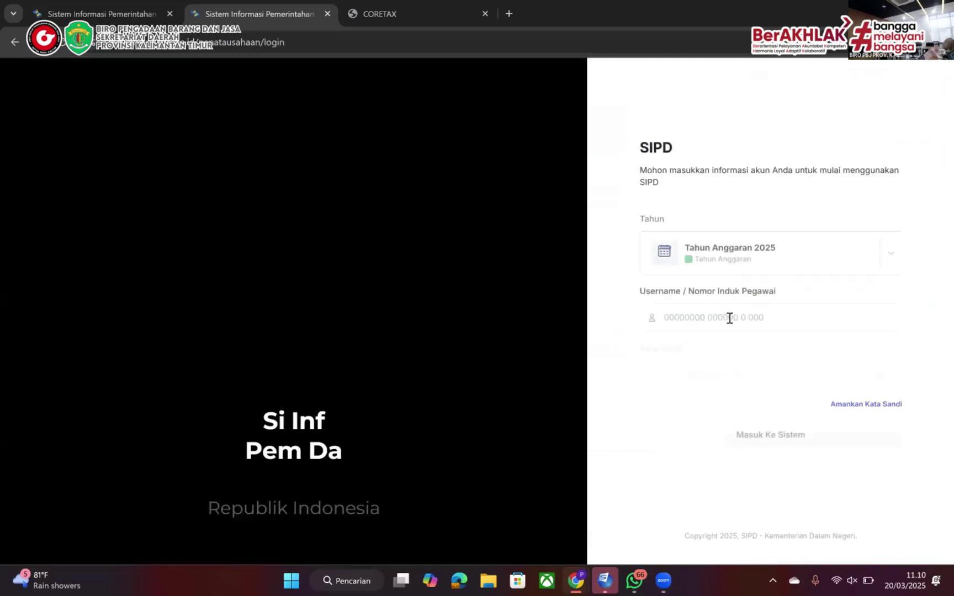
Log in again with another officer's saved username and a retyped password, then start the CAPTCHA
{"action": "left_click", "coordinate": [729, 318]}
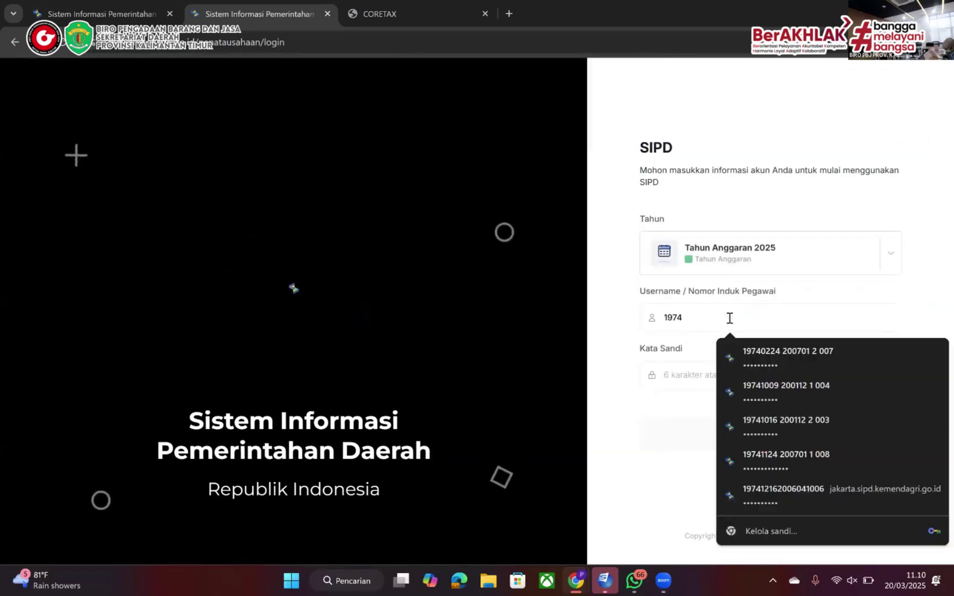
{"action": "left_click", "coordinate": [766, 359]}
{"action": "double_click", "coordinate": [751, 367]}
{"action": "type", "text": "**********"}
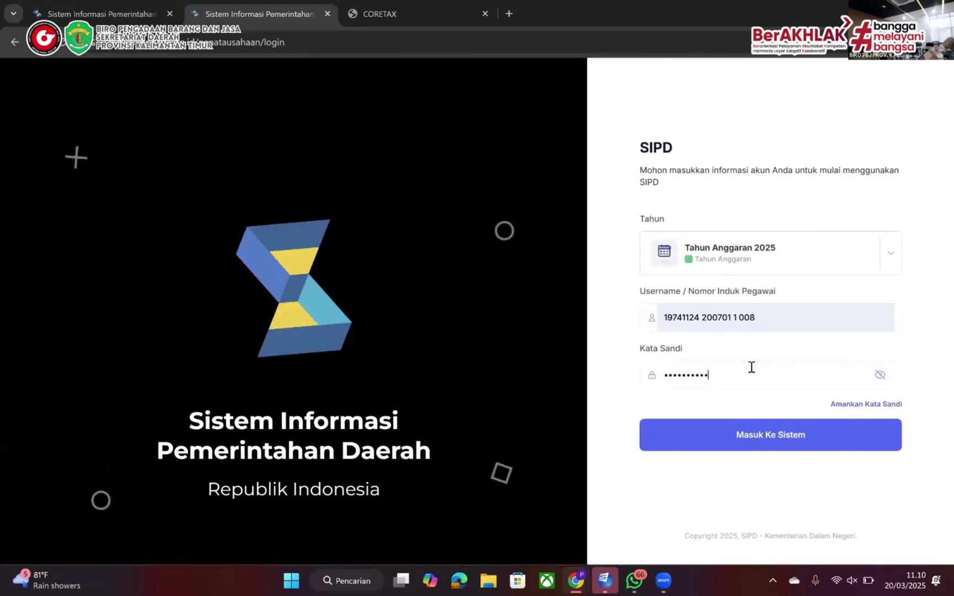
{"action": "type", "text": "***"}
{"action": "key", "text": "Return"}
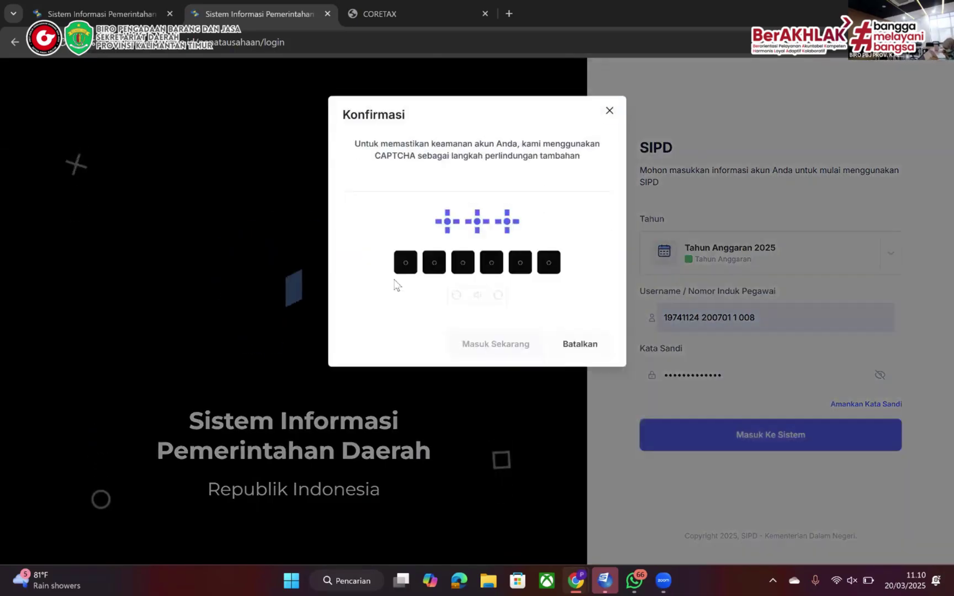
{"action": "left_click", "coordinate": [397, 281]}
Finish the CAPTCHA, then verify and approve the LS Barang dan Jasa SPP with Setujui
{"action": "type", "text": "265791"}
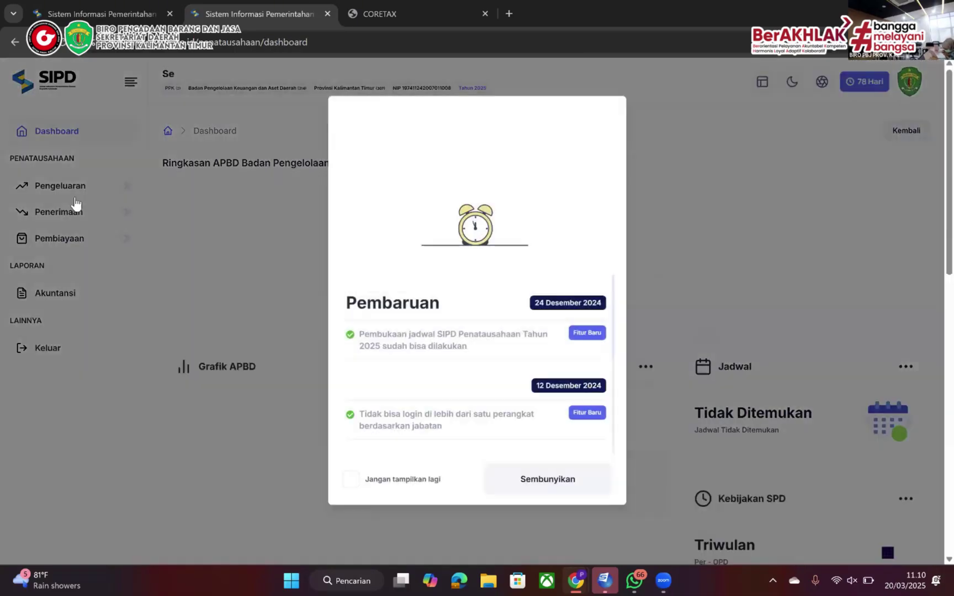
{"action": "left_click", "coordinate": [60, 188]}
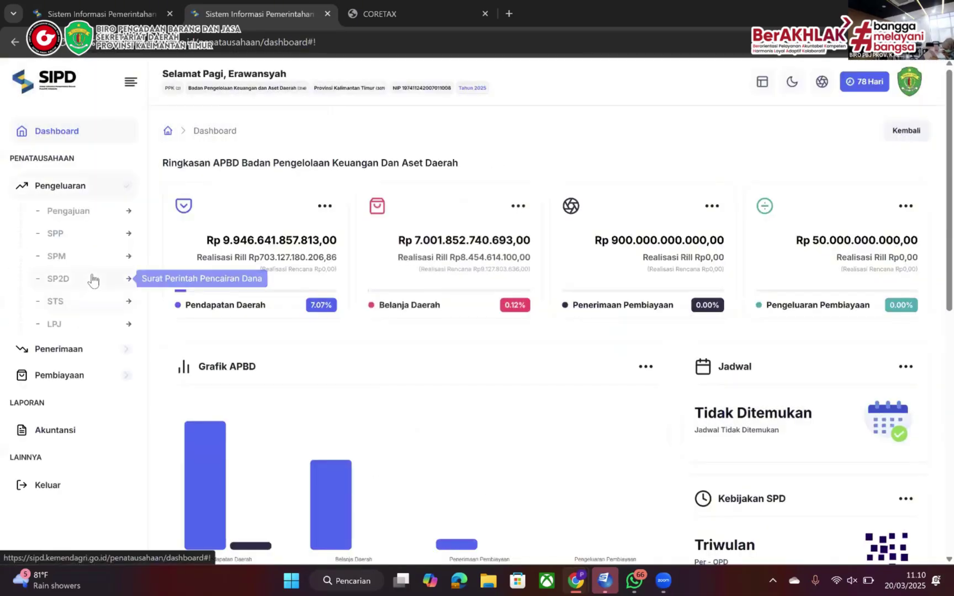
{"action": "left_click", "coordinate": [55, 233]}
{"action": "left_click", "coordinate": [67, 326]}
{"action": "left_click_drag", "start_coordinate": [602, 520], "coordinate": [833, 520]}
{"action": "left_click", "coordinate": [859, 485]}
{"action": "left_click", "coordinate": [815, 516]}
{"action": "left_click", "coordinate": [434, 216]}
{"action": "double_click", "coordinate": [451, 179]}
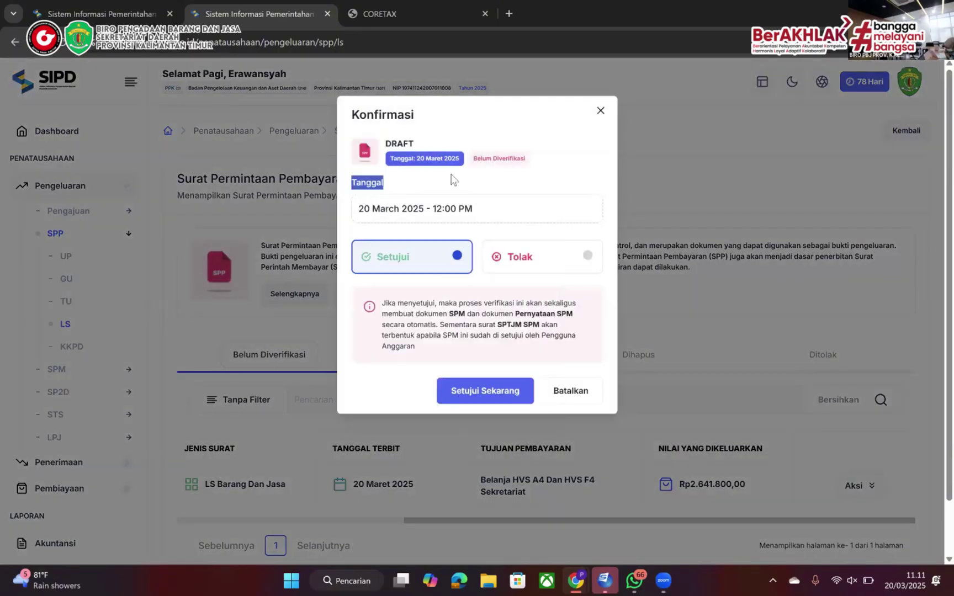
{"action": "left_click", "coordinate": [485, 390]}
{"action": "left_click", "coordinate": [926, 353]}
Open the print preview of the new HVS SPM from SPM > Pembuatan > LS
{"action": "left_click", "coordinate": [98, 368]}
{"action": "left_click", "coordinate": [82, 279]}
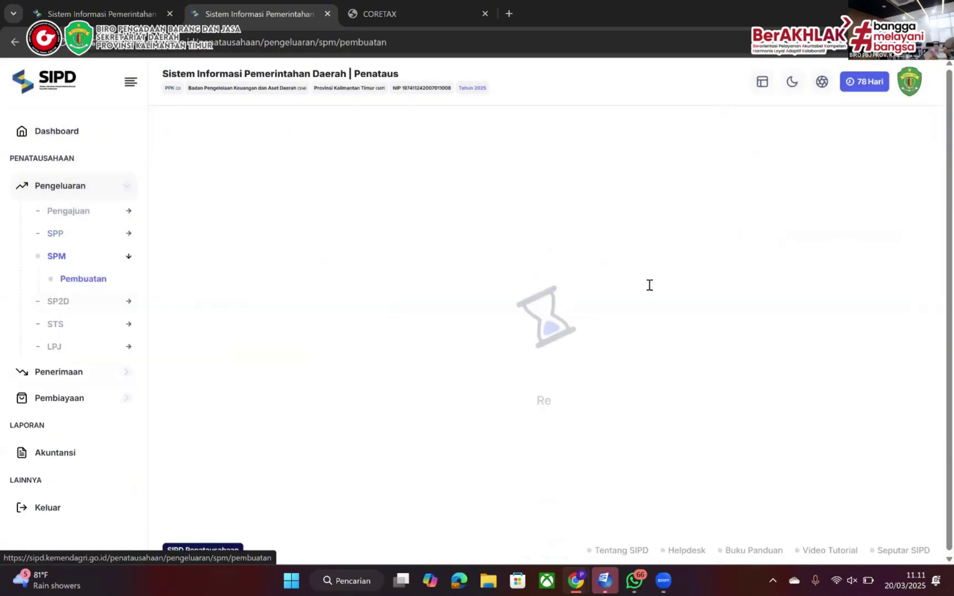
{"action": "left_click", "coordinate": [607, 355]}
{"action": "scroll", "coordinate": [502, 433], "scroll_direction": "down", "scroll_amount": 4}
{"action": "scroll", "coordinate": [505, 383], "scroll_direction": "right", "scroll_amount": 7}
{"action": "scroll", "coordinate": [519, 376], "scroll_direction": "left", "scroll_amount": 5}
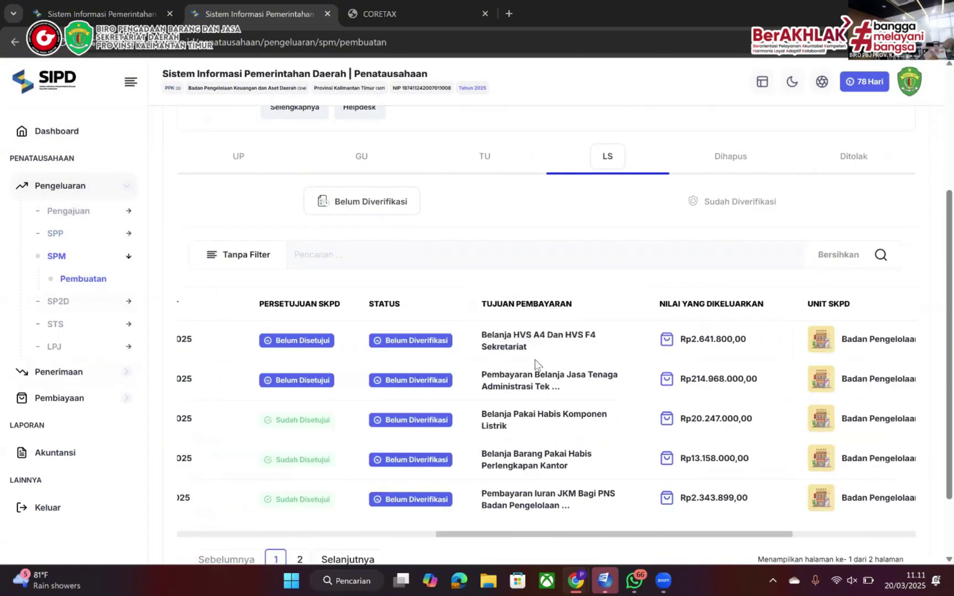
{"action": "scroll", "coordinate": [539, 367], "scroll_direction": "right", "scroll_amount": 5}
{"action": "left_click", "coordinate": [854, 340]}
{"action": "left_click", "coordinate": [808, 424]}
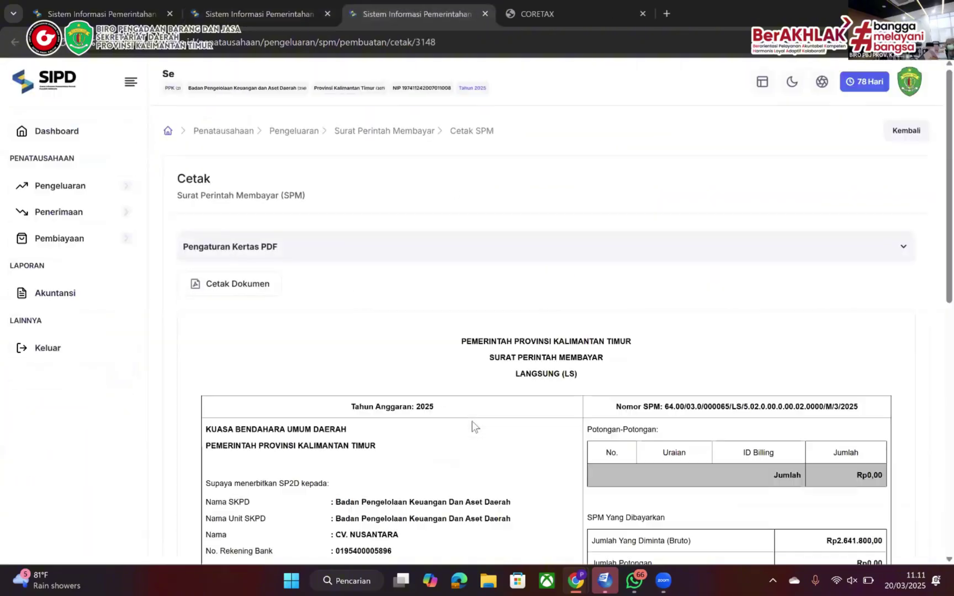
{"action": "scroll", "coordinate": [472, 425], "scroll_direction": "down", "scroll_amount": 10}
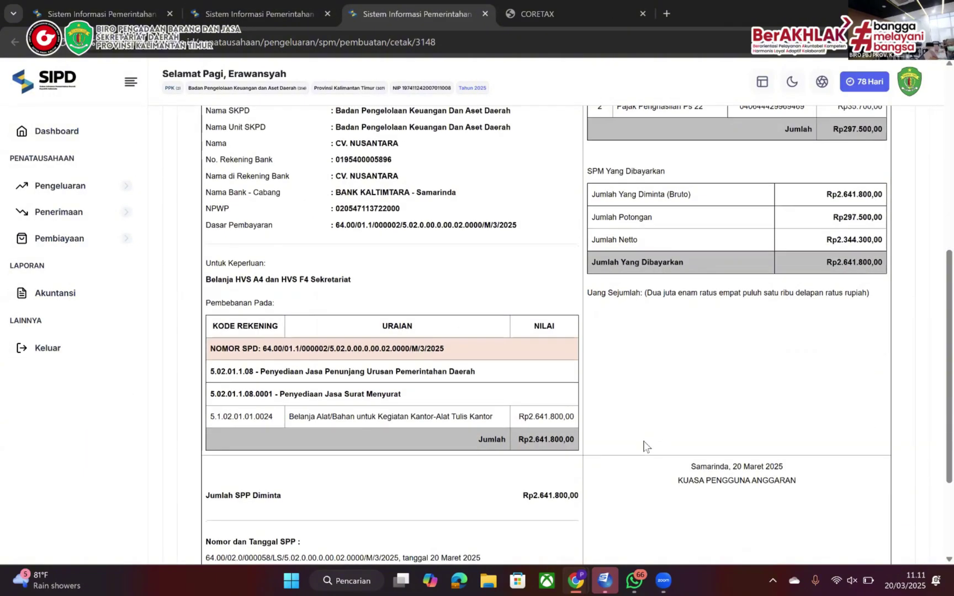
{"action": "scroll", "coordinate": [646, 444], "scroll_direction": "up", "scroll_amount": 2}
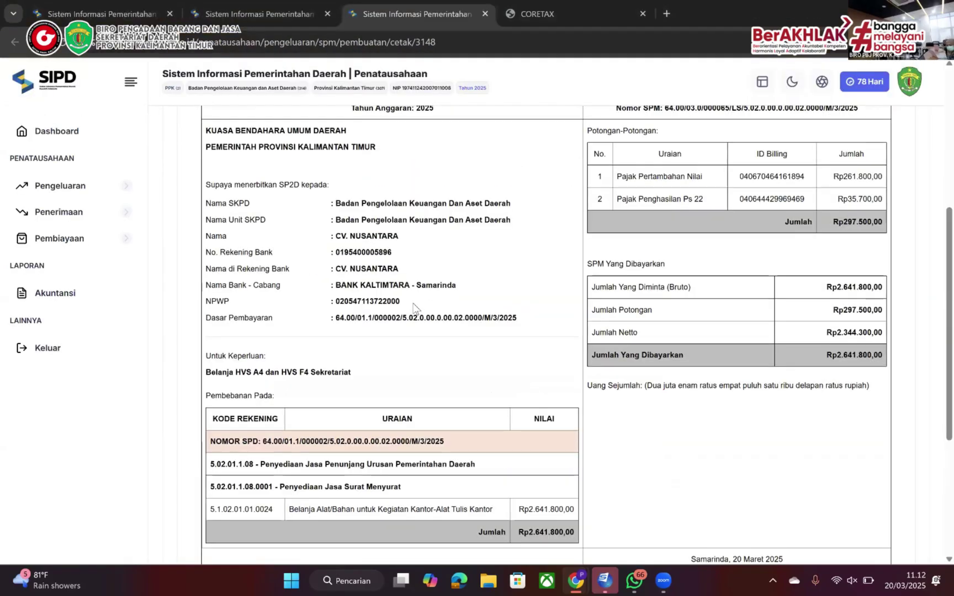
Sign out and fill the login form with the KPA officer's saved username, selecting the password to retype
{"action": "scroll", "coordinate": [413, 308], "scroll_direction": "down", "scroll_amount": 3}
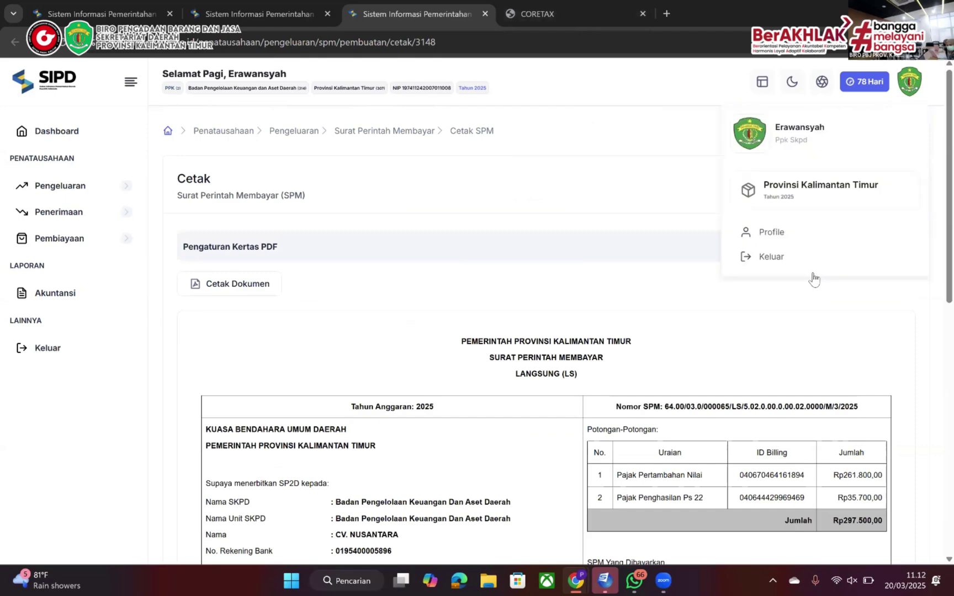
{"action": "left_click", "coordinate": [810, 271]}
{"action": "left_click", "coordinate": [712, 313]}
{"action": "type", "text": "1971"}
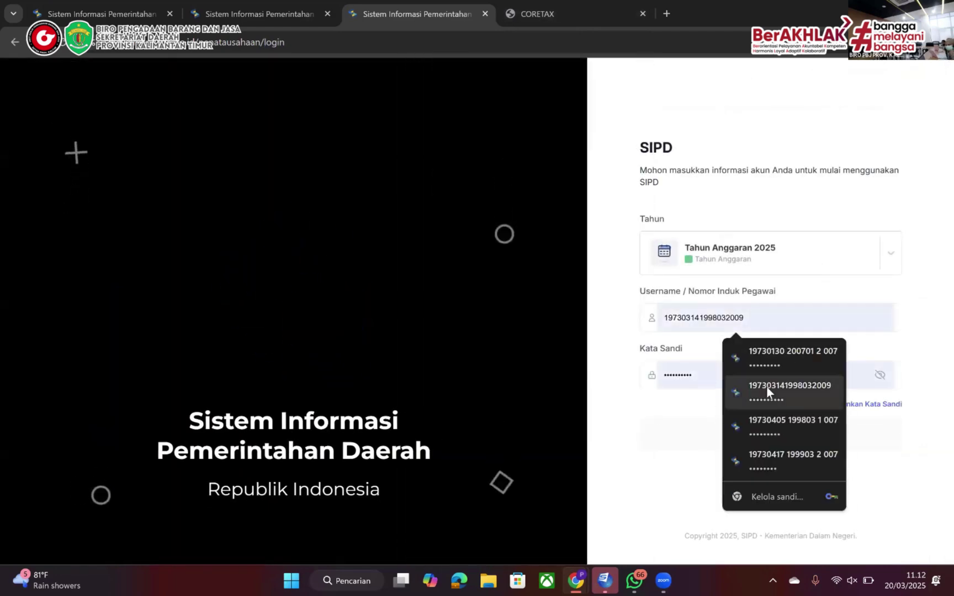
{"action": "left_click", "coordinate": [766, 389]}
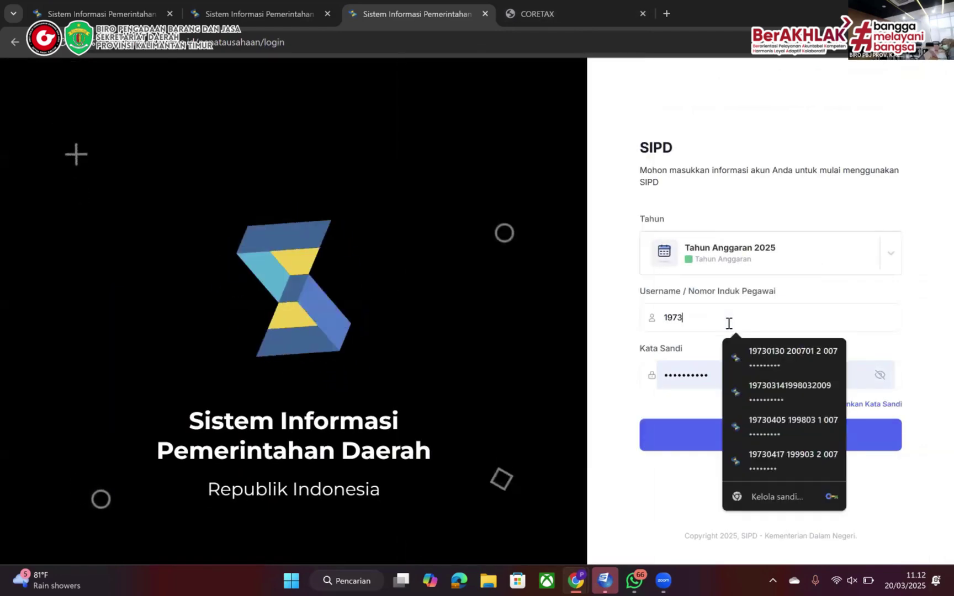
{"action": "double_click", "coordinate": [702, 382]}
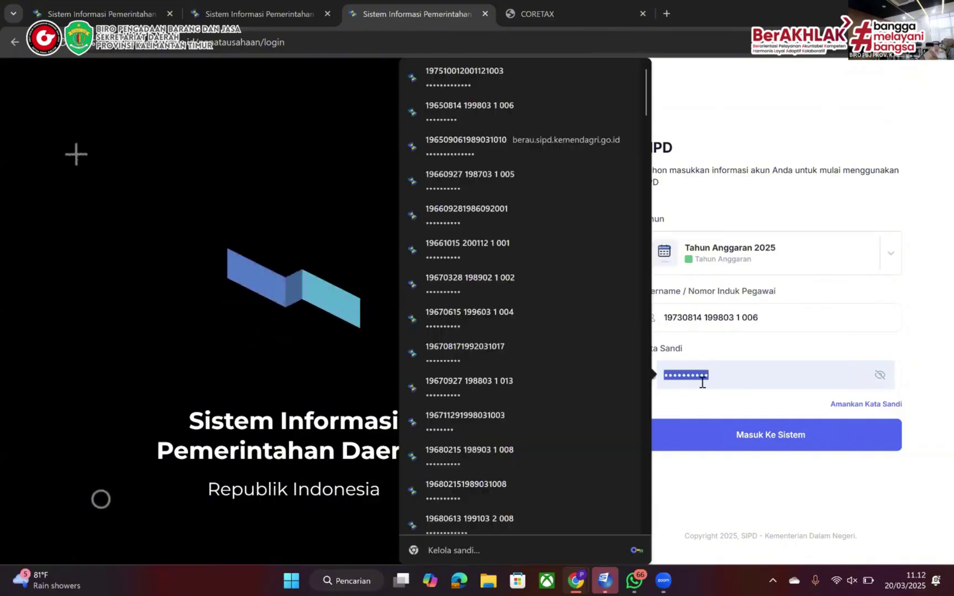
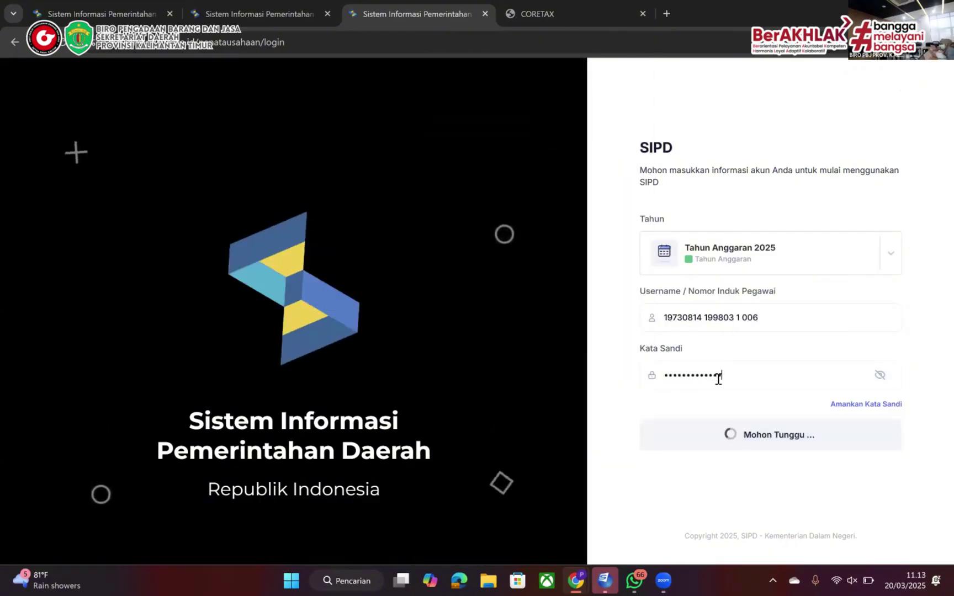
Enter the CAPTCHA code to complete the KPA login and dismiss the update notice
{"action": "type", "text": "545648"}
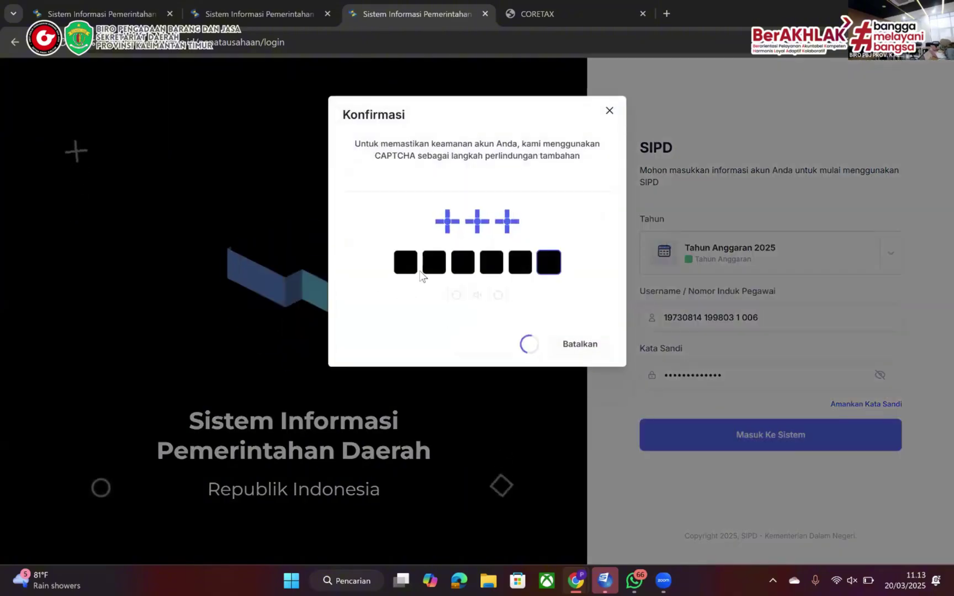
{"action": "left_click", "coordinate": [217, 395]}
{"action": "left_click", "coordinate": [69, 186]}
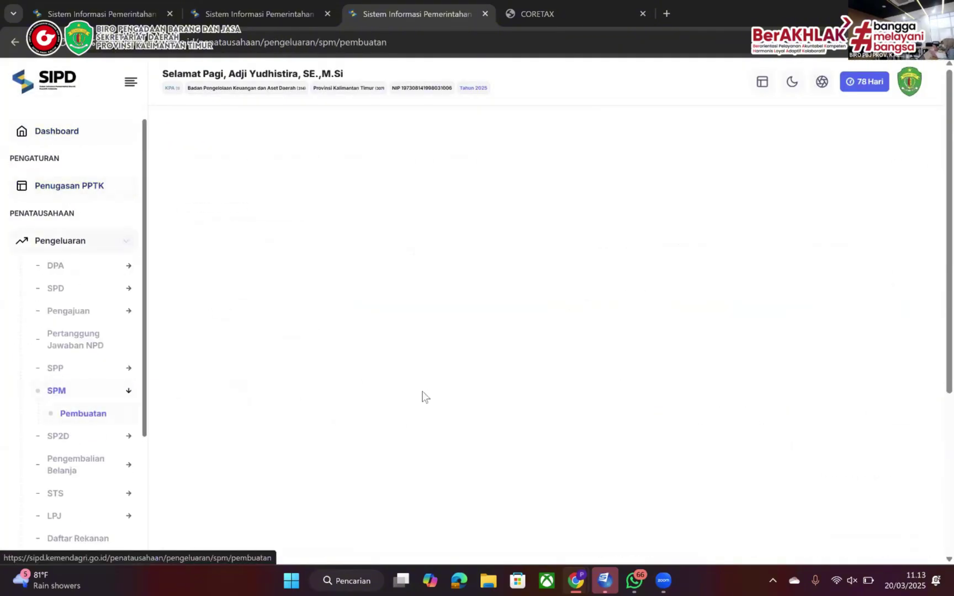
Approve the HVS paper SPM in the LS tab via Aksi > Persetujuan
{"action": "left_click", "coordinate": [612, 276]}
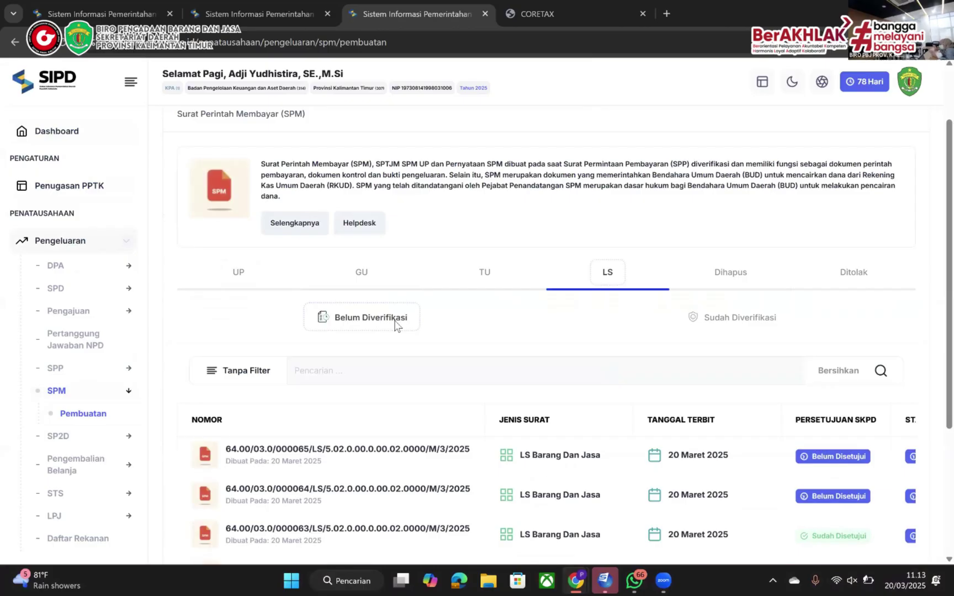
{"action": "scroll", "coordinate": [602, 470], "scroll_direction": "down", "scroll_amount": 2}
{"action": "scroll", "coordinate": [602, 470], "scroll_direction": "right", "scroll_amount": 5}
{"action": "left_click", "coordinate": [858, 374]}
{"action": "left_click", "coordinate": [798, 403]}
{"action": "left_click", "coordinate": [481, 254]}
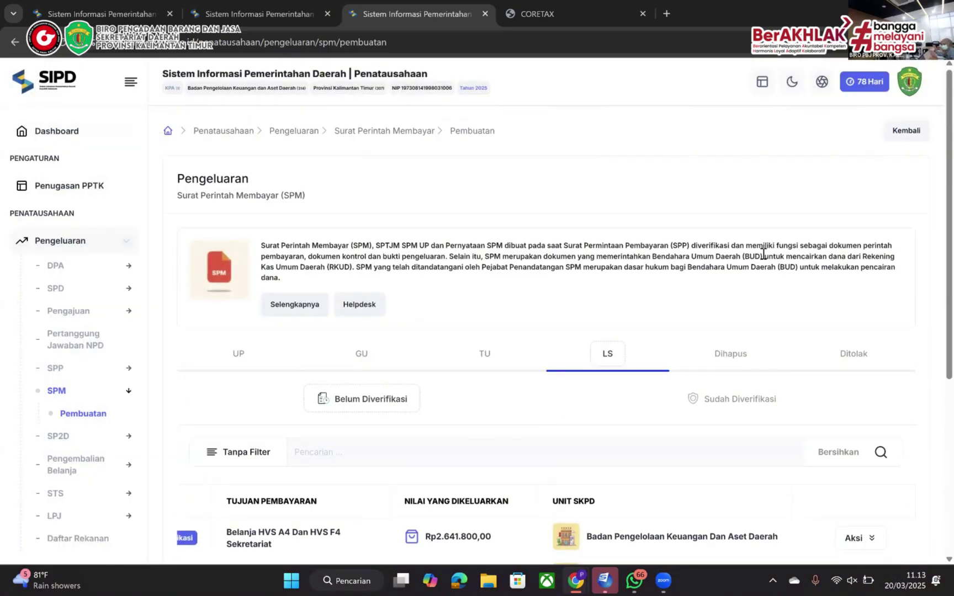
Open the HVS SPM's Cetak SPM printout in a new tab and review the Rp2.641.800,00 document
{"action": "scroll", "coordinate": [836, 381], "scroll_direction": "down", "scroll_amount": 2}
{"action": "right_click", "coordinate": [862, 412]}
{"action": "left_click", "coordinate": [858, 421]}
{"action": "right_click", "coordinate": [811, 483]}
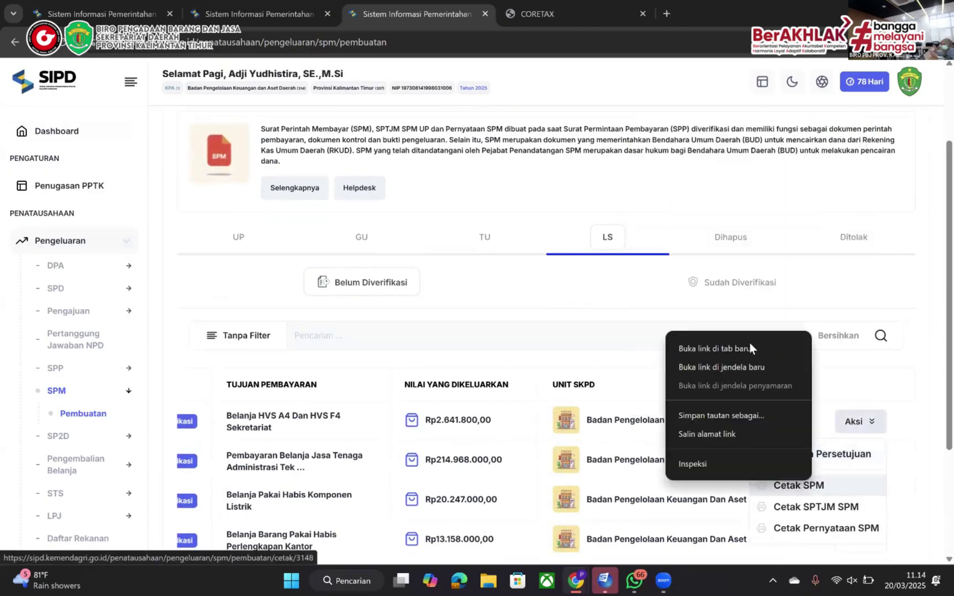
{"action": "left_click", "coordinate": [749, 346]}
{"action": "left_click", "coordinate": [544, 14]}
{"action": "scroll", "coordinate": [492, 335], "scroll_direction": "down", "scroll_amount": 4}
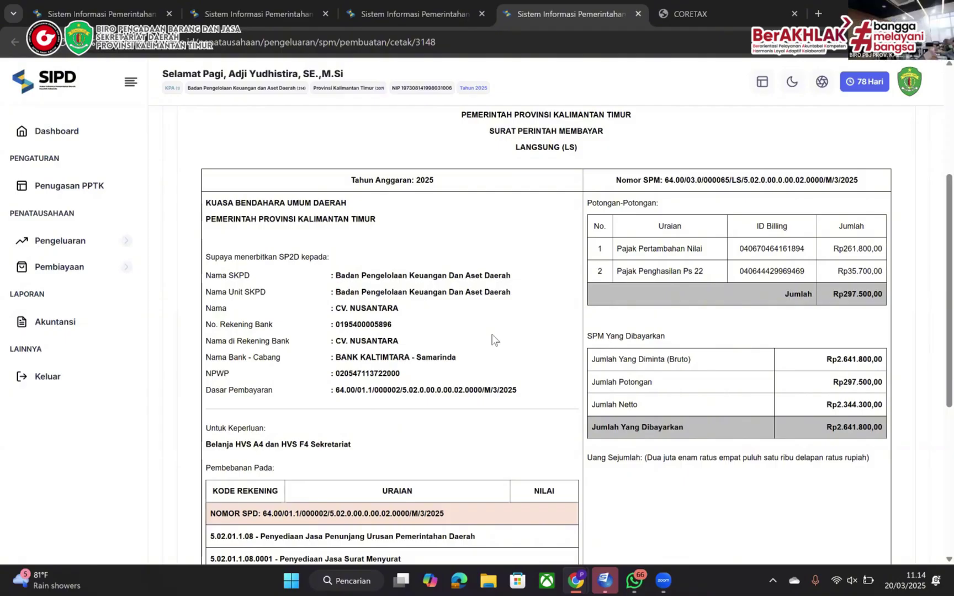
{"action": "scroll", "coordinate": [492, 338], "scroll_direction": "down", "scroll_amount": 2}
{"action": "scroll", "coordinate": [492, 338], "scroll_direction": "up", "scroll_amount": 2}
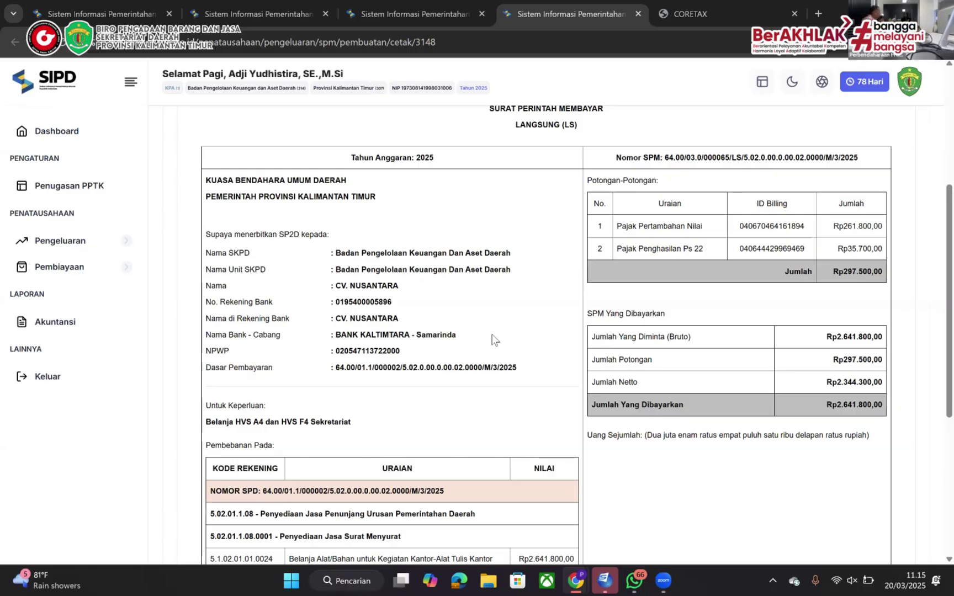
{"action": "key", "text": "alt+Tab"}
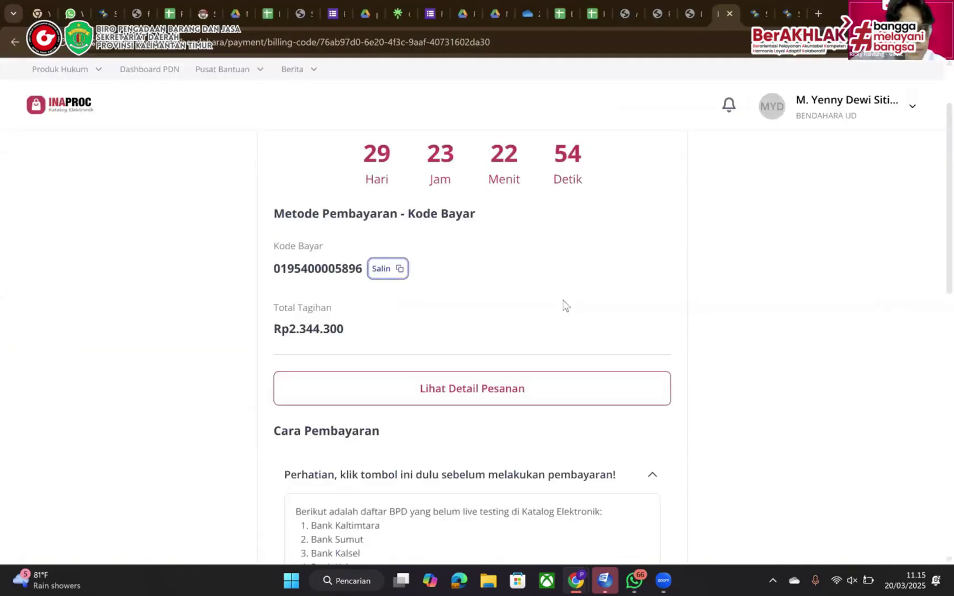
{"action": "scroll", "coordinate": [564, 300], "scroll_direction": "down", "scroll_amount": 1}
{"action": "scroll", "coordinate": [564, 301], "scroll_direction": "up", "scroll_amount": 1}
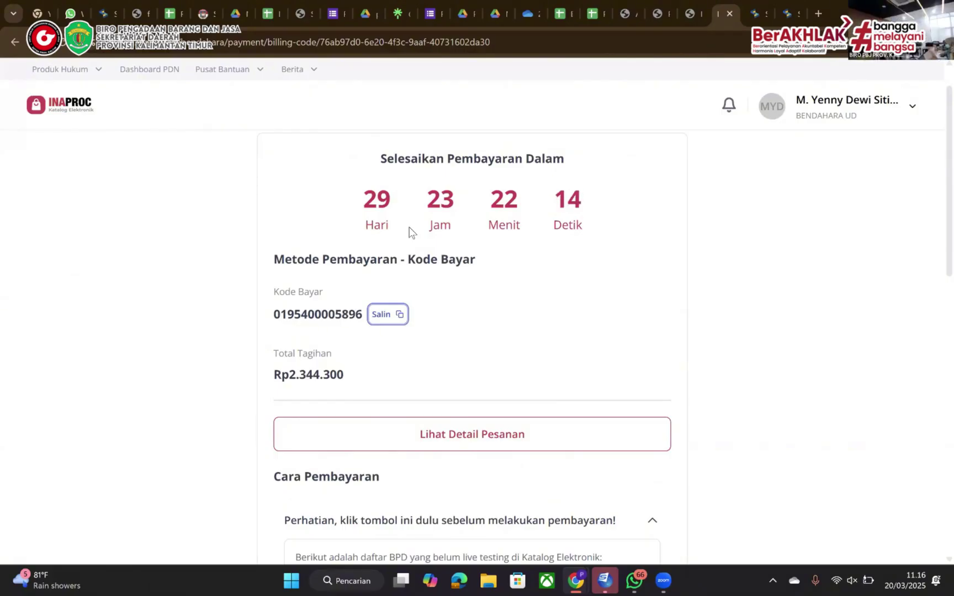
{"action": "key", "text": "alt+Tab"}
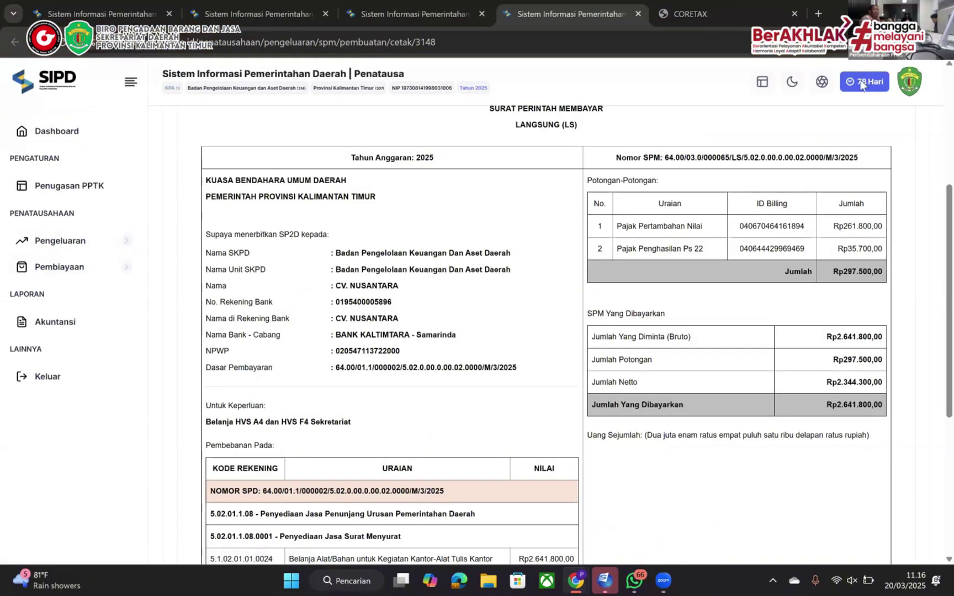
Close the print tab, log out, and sign in as Kuasa BUD with the CAPTCHA code
{"action": "left_click", "coordinate": [638, 14]}
{"action": "left_click", "coordinate": [909, 82]}
{"action": "left_click", "coordinate": [806, 190]}
{"action": "left_click", "coordinate": [730, 317]}
{"action": "type", "text": "1972"}
{"action": "left_click", "coordinate": [773, 355]}
{"action": "left_click", "coordinate": [714, 444]}
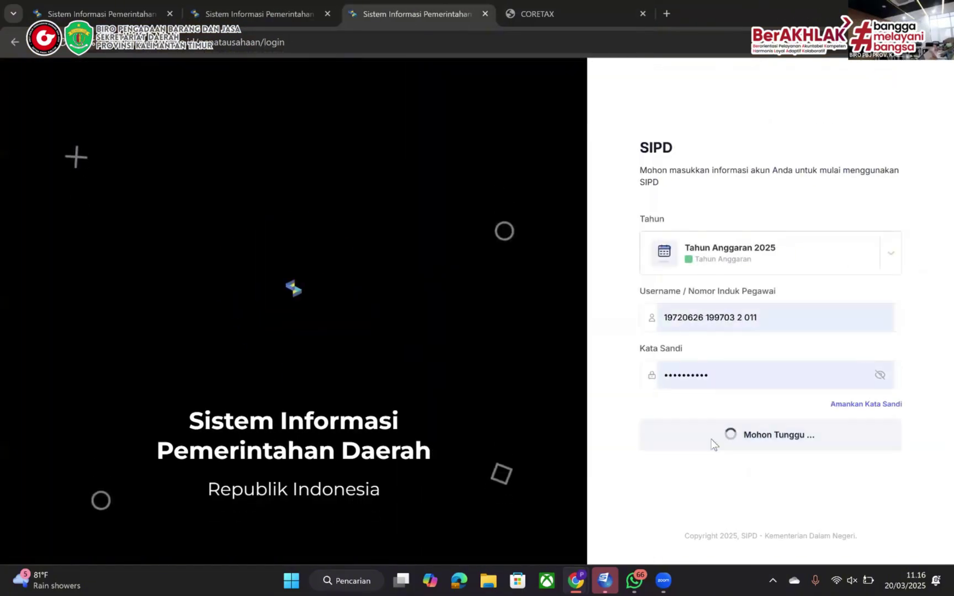
{"action": "left_click", "coordinate": [575, 192]}
{"action": "left_click", "coordinate": [414, 283]}
{"action": "type", "text": "21221"}
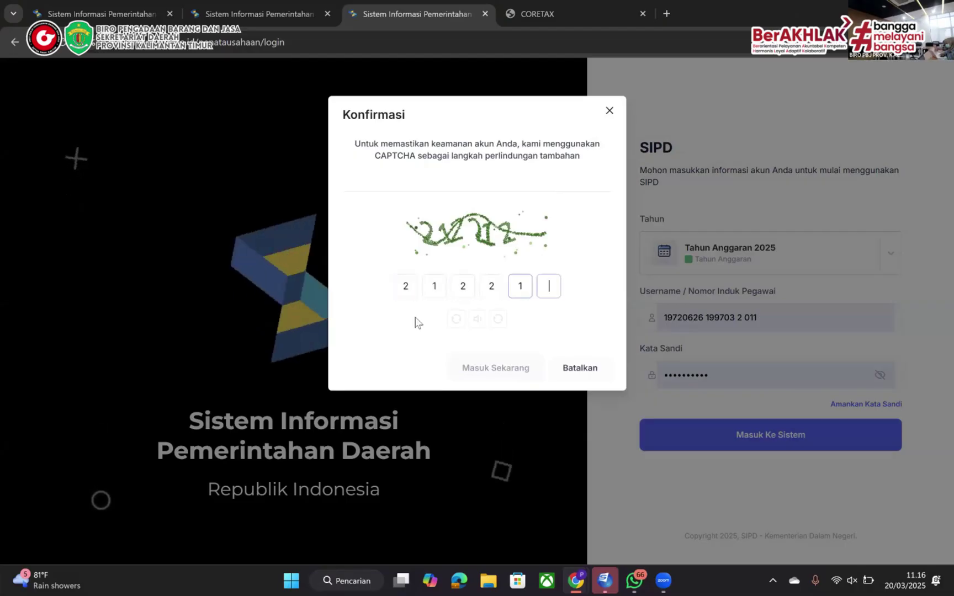
{"action": "type", "text": "2"}
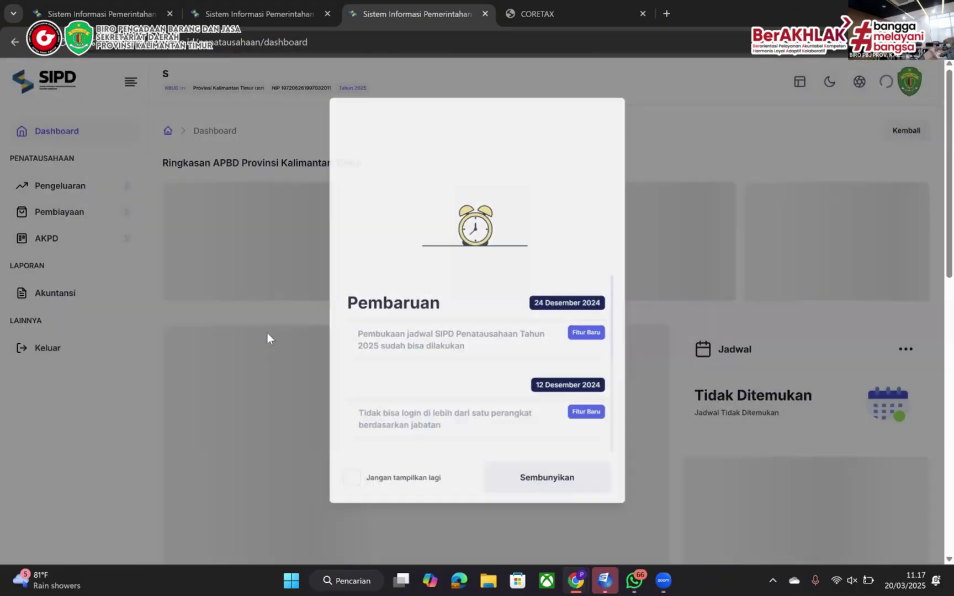
{"action": "left_click", "coordinate": [268, 333]}
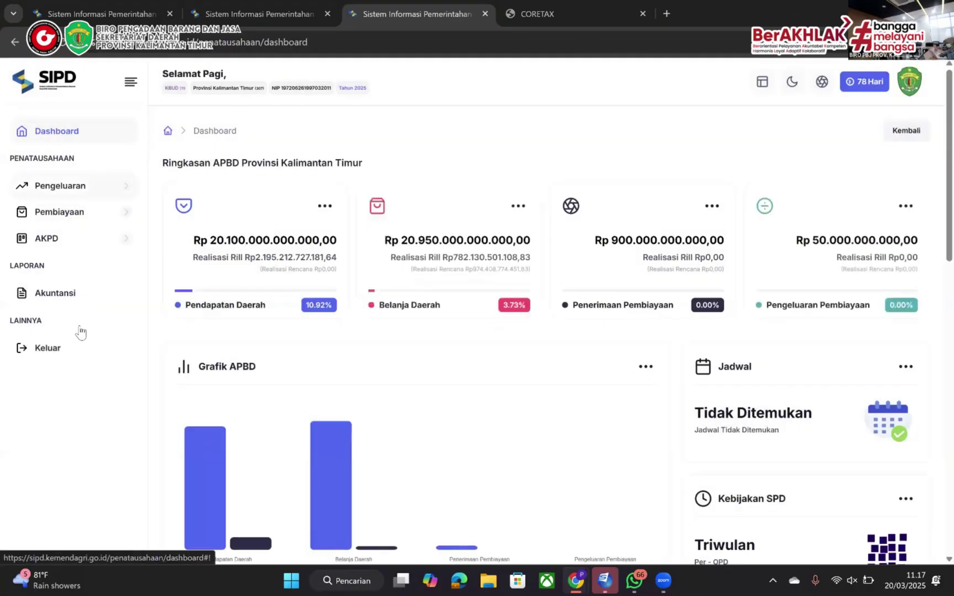
Verify the HVS paper SPM under SPM > Verifikasi > LS as Setuju, dated 20 March 2025
{"action": "left_click", "coordinate": [60, 186]}
{"action": "left_click", "coordinate": [56, 336]}
{"action": "left_click", "coordinate": [79, 359]}
{"action": "left_click", "coordinate": [607, 364]}
{"action": "scroll", "coordinate": [389, 442], "scroll_direction": "down", "scroll_amount": 4}
{"action": "left_click_drag", "start_coordinate": [390, 521], "coordinate": [778, 521]}
{"action": "left_click", "coordinate": [884, 367]}
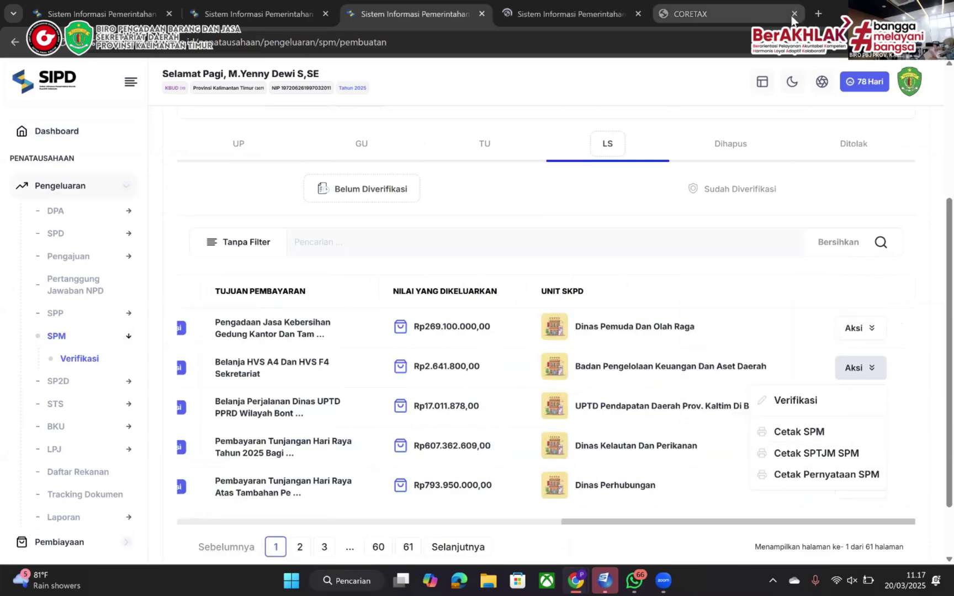
{"action": "left_click", "coordinate": [796, 400]}
{"action": "left_click", "coordinate": [392, 192]}
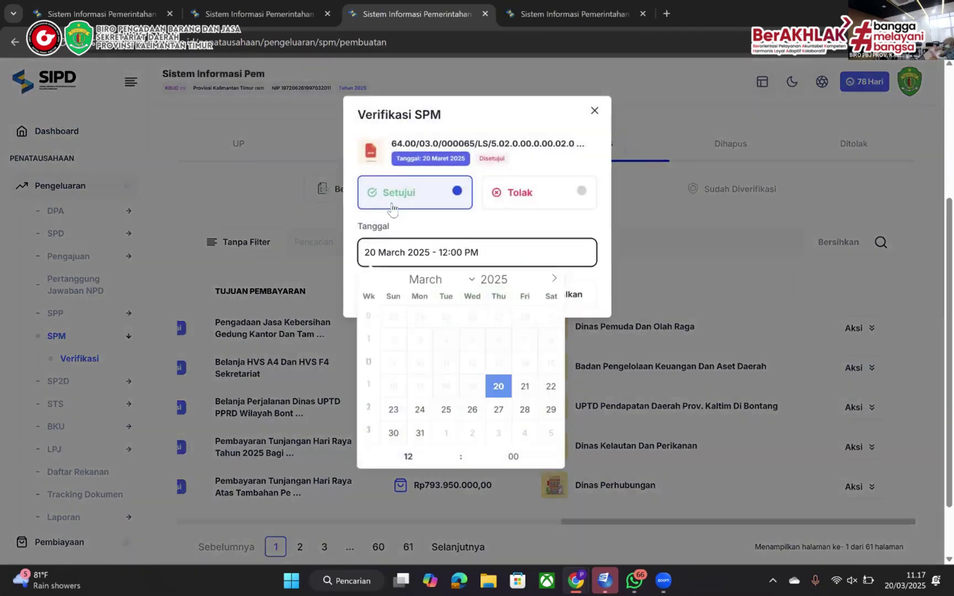
{"action": "left_click", "coordinate": [392, 209]}
{"action": "left_click", "coordinate": [452, 289]}
Start a new non-KKPD SP2D and select the verified HVS paper LS SPM
{"action": "left_click", "coordinate": [732, 189]}
{"action": "left_click", "coordinate": [72, 380]}
{"action": "left_click", "coordinate": [84, 381]}
{"action": "left_click", "coordinate": [889, 187]}
{"action": "left_click", "coordinate": [850, 219]}
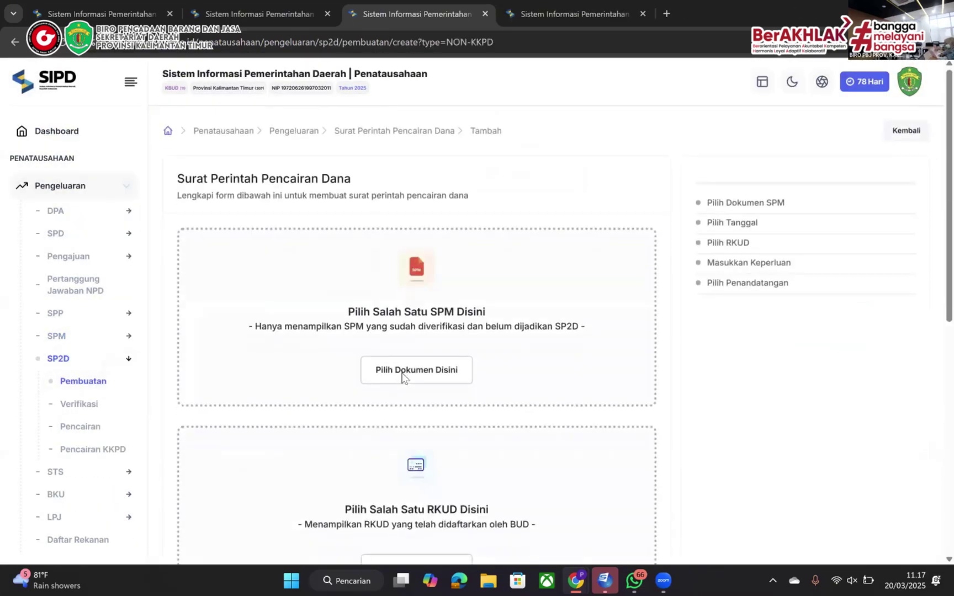
{"action": "left_click", "coordinate": [402, 377]}
{"action": "scroll", "coordinate": [572, 479], "scroll_direction": "down", "scroll_amount": 2}
{"action": "left_click", "coordinate": [588, 509]}
{"action": "left_click", "coordinate": [251, 531]}
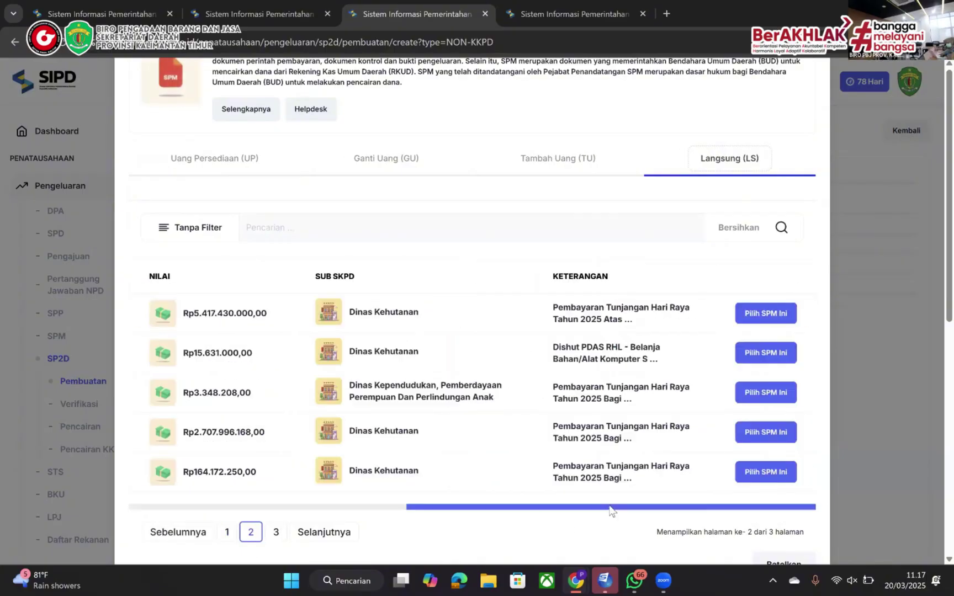
{"action": "left_click", "coordinate": [276, 532]}
{"action": "left_click", "coordinate": [729, 467]}
Set the SP2D date to 20 March 2025, provincial RKUD, third Kuasa BUD signatory, and save
{"action": "left_click", "coordinate": [765, 432]}
{"action": "left_click", "coordinate": [360, 335]}
{"action": "left_click", "coordinate": [333, 471]}
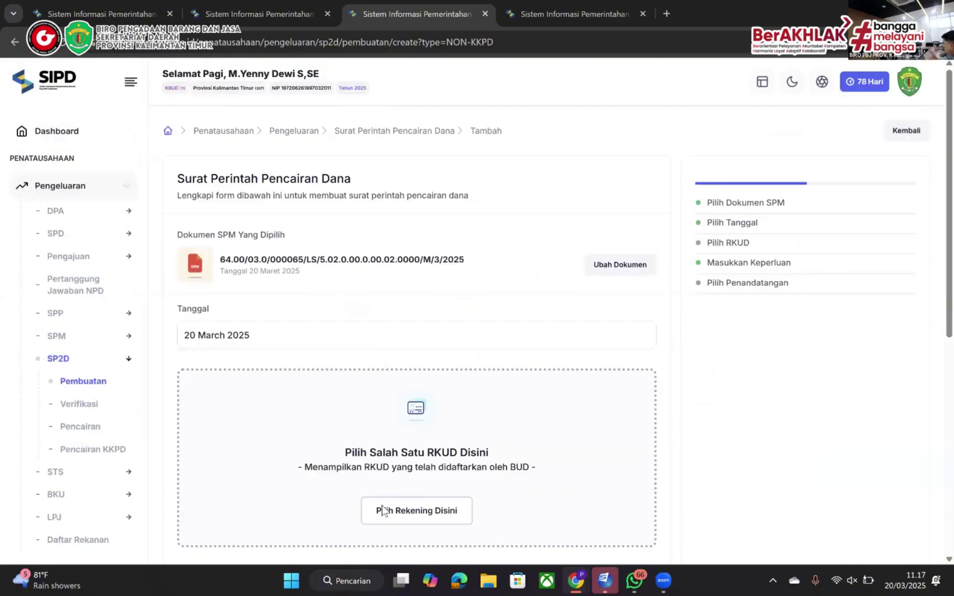
{"action": "left_click", "coordinate": [383, 511]}
{"action": "left_click", "coordinate": [570, 442]}
{"action": "scroll", "coordinate": [571, 442], "scroll_direction": "down", "scroll_amount": 4}
{"action": "left_click", "coordinate": [417, 506]}
{"action": "left_click", "coordinate": [748, 358]}
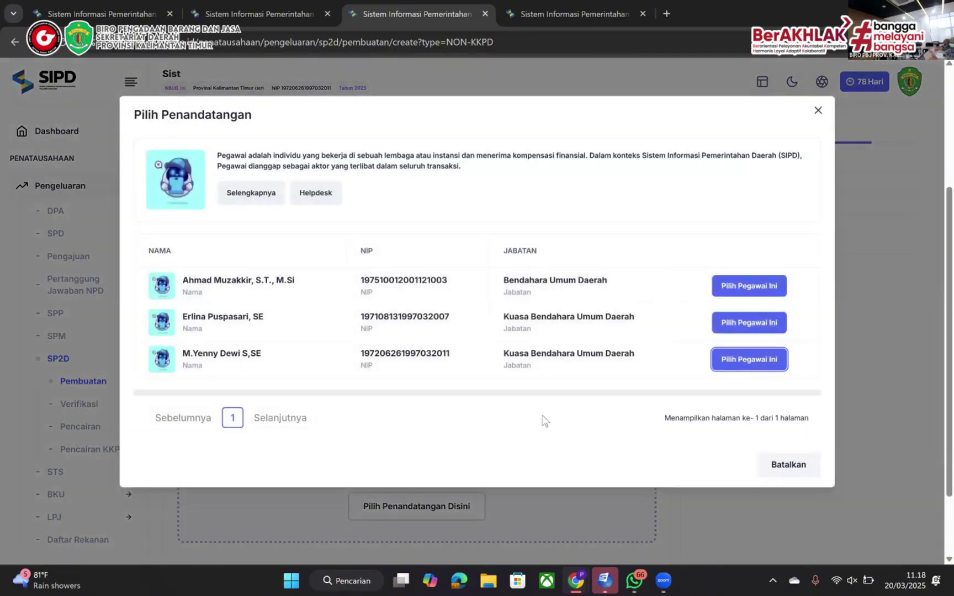
{"action": "left_click", "coordinate": [213, 480]}
{"action": "left_click", "coordinate": [385, 528]}
Display the Langsung (LS) SP2D list to find the new SP2D
{"action": "left_click", "coordinate": [584, 561]}
{"action": "left_click", "coordinate": [607, 371]}
{"action": "scroll", "coordinate": [692, 443], "scroll_direction": "down", "scroll_amount": 4}
{"action": "scroll", "coordinate": [691, 442], "scroll_direction": "up", "scroll_amount": 5}
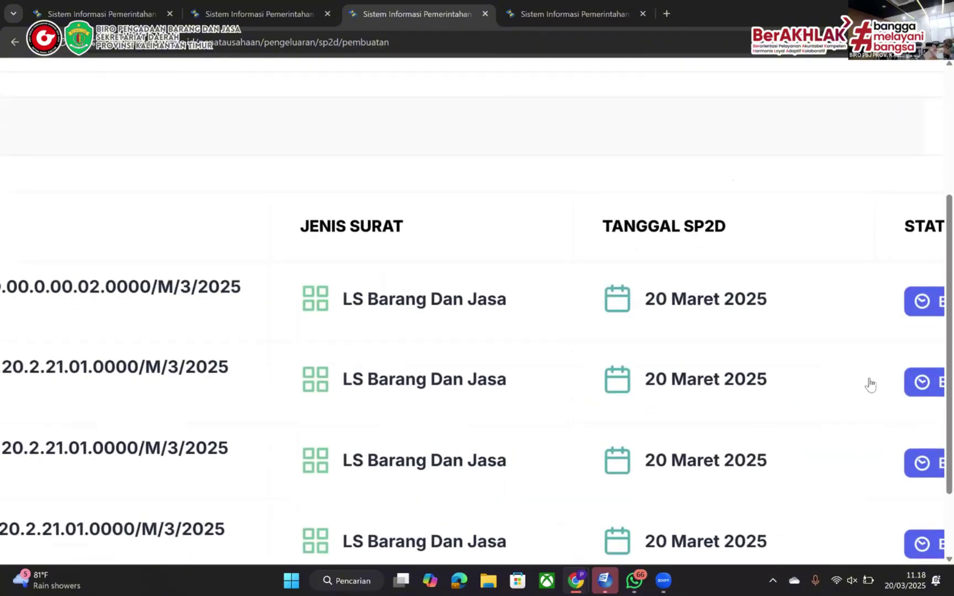
{"action": "scroll", "coordinate": [701, 425], "scroll_direction": "down", "scroll_amount": 5}
Open the new SP2D printout and review Rp297.500,00 deductions and Rp2.344.300,00 netto
{"action": "scroll", "coordinate": [732, 309], "scroll_direction": "right", "scroll_amount": 5}
{"action": "left_click", "coordinate": [878, 370]}
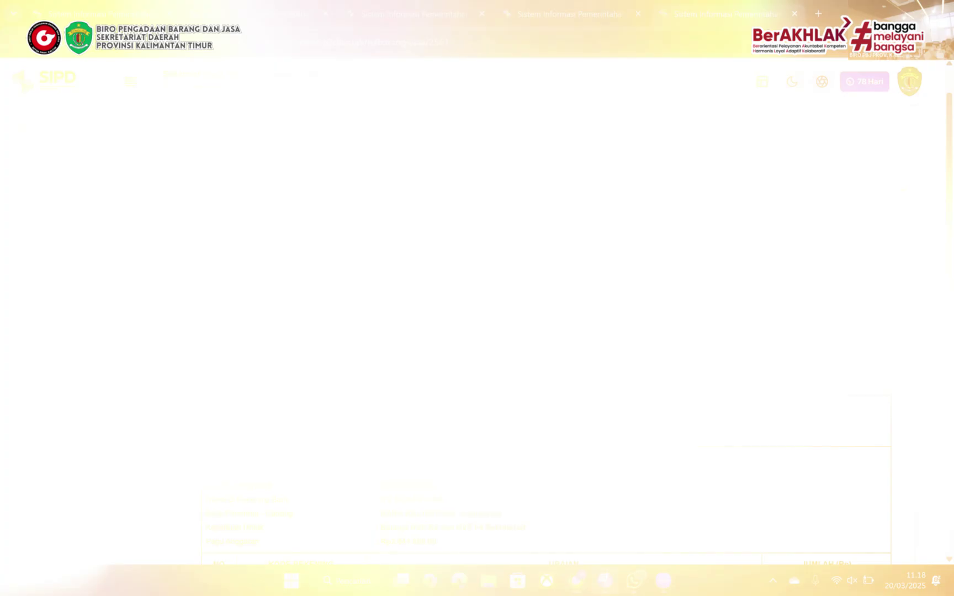
{"action": "scroll", "coordinate": [503, 307], "scroll_direction": "down", "scroll_amount": 4}
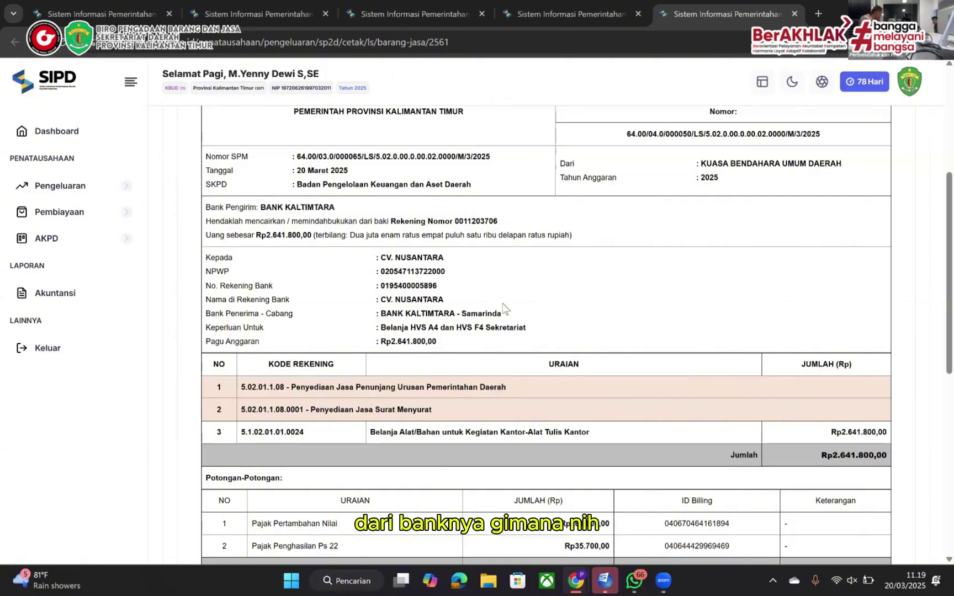
{"action": "scroll", "coordinate": [503, 307], "scroll_direction": "down", "scroll_amount": 3}
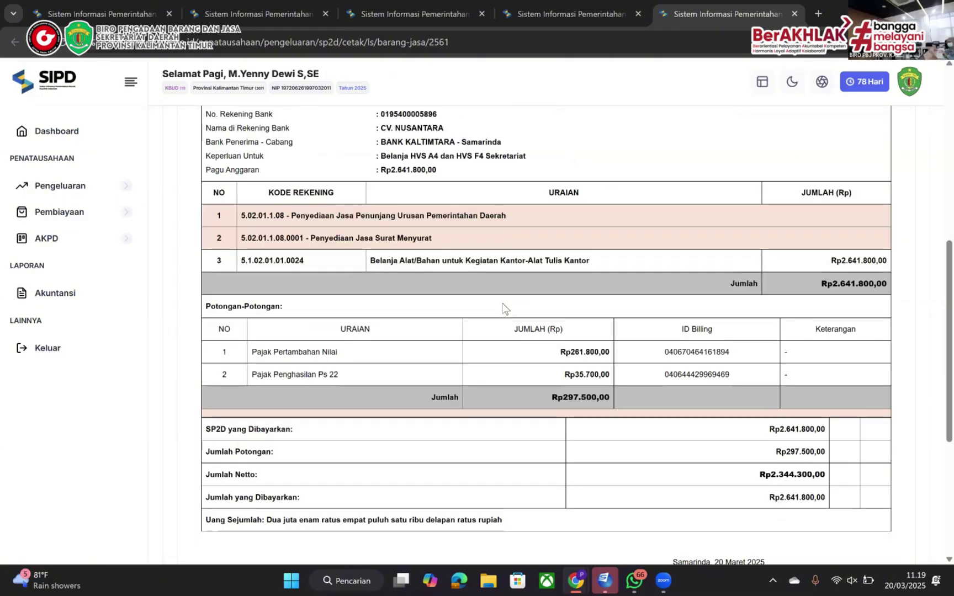